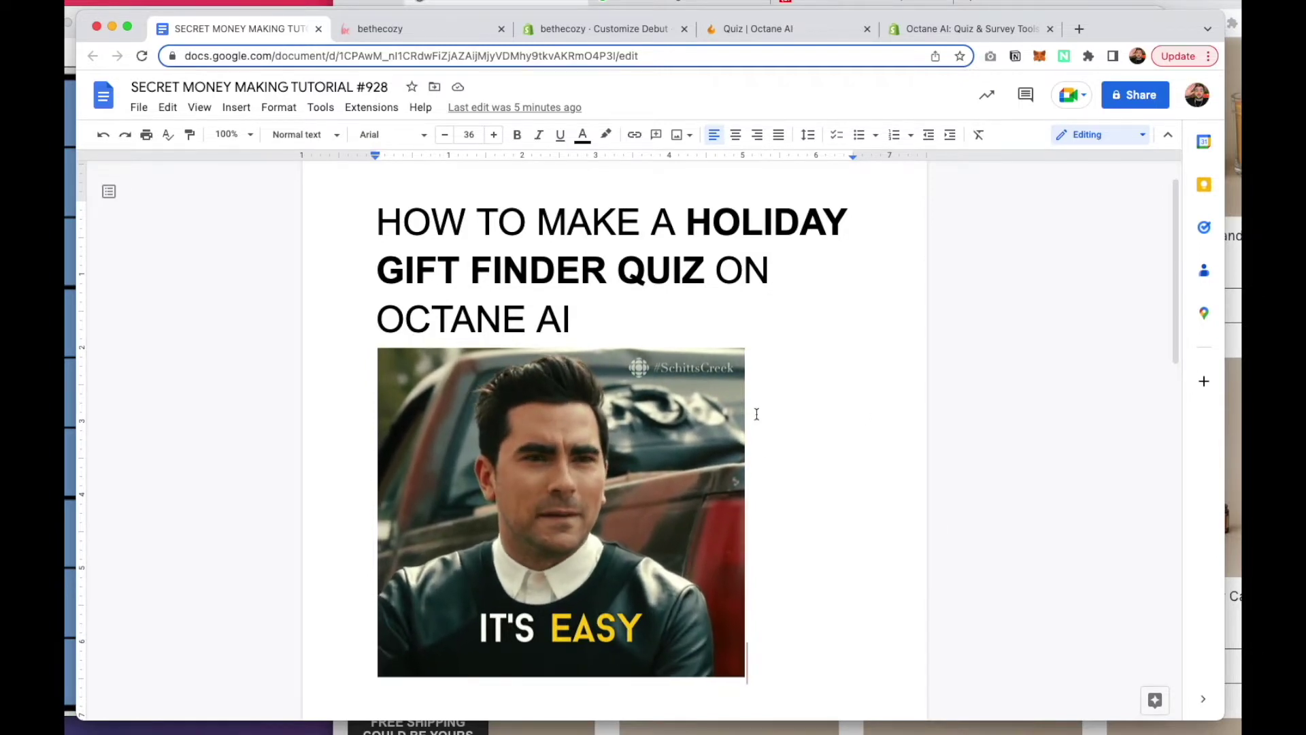
# Scroll through the rest of the holiday gift finder tutorial notes, past the reaction GIFs
pyautogui.scroll(-10, 756, 414)
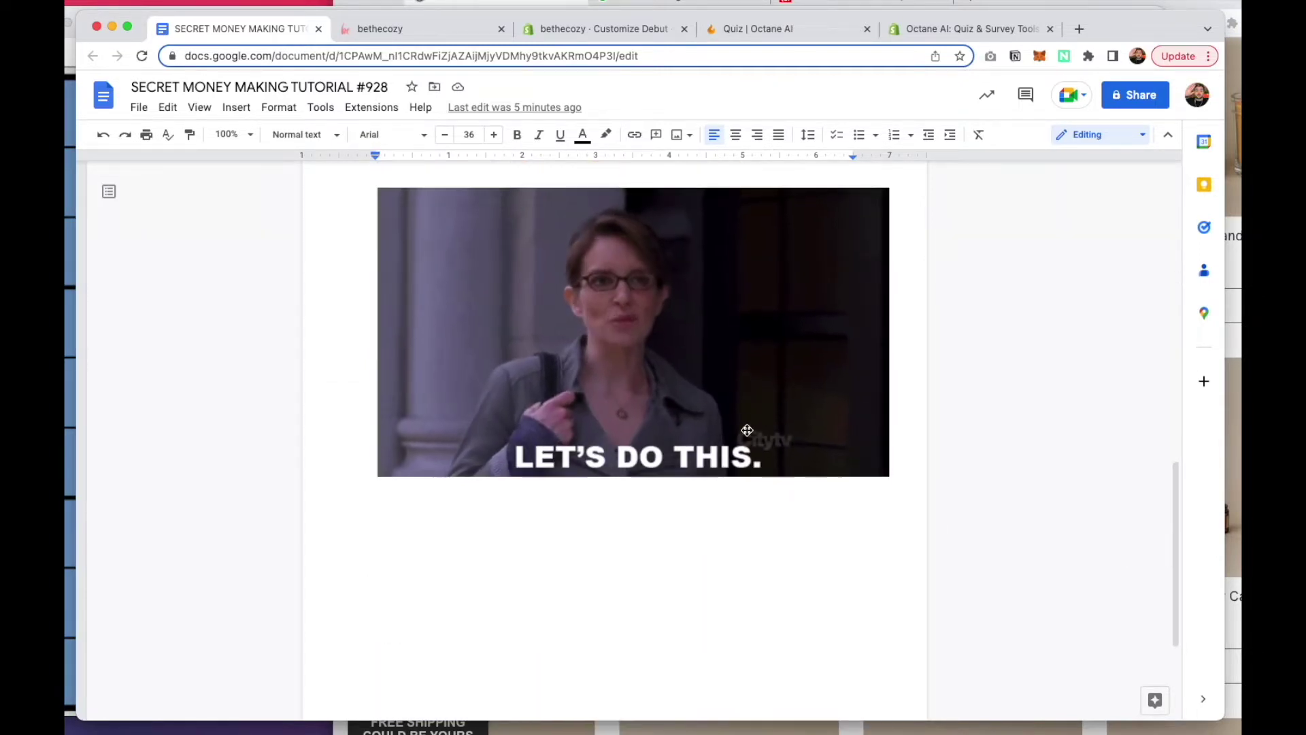
# Browse the bethecozy homepage's beanies and holiday candles, then return to the Octane AI app listing
pyautogui.click(441, 38)
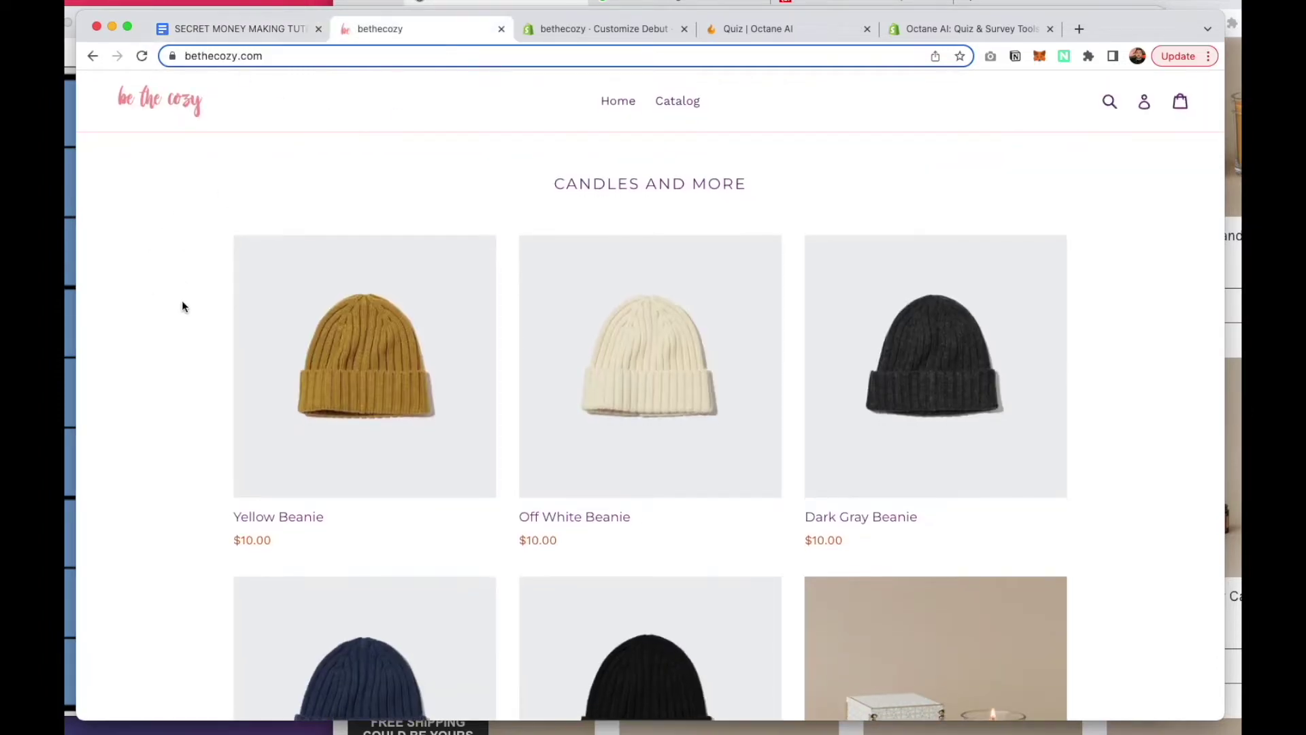
pyautogui.scroll(-10, 182, 306)
pyautogui.scroll(3, 182, 306)
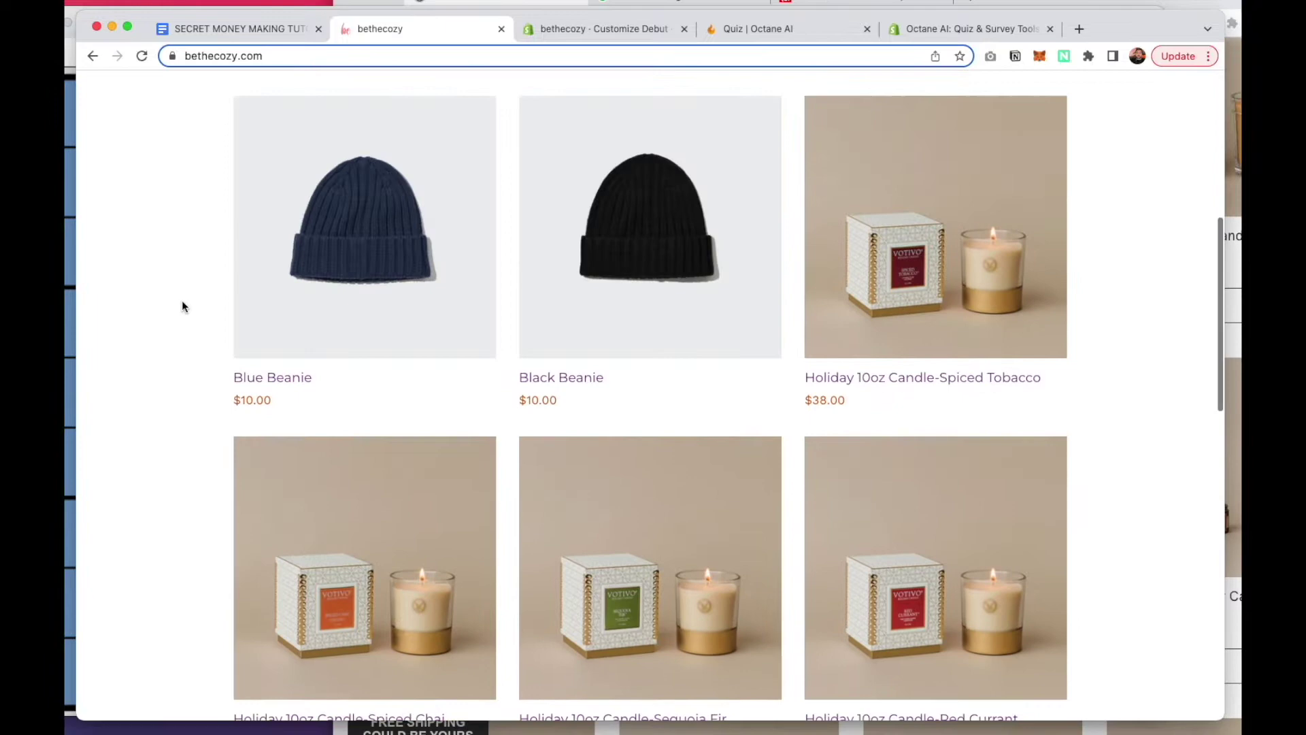
pyautogui.scroll(7, 182, 307)
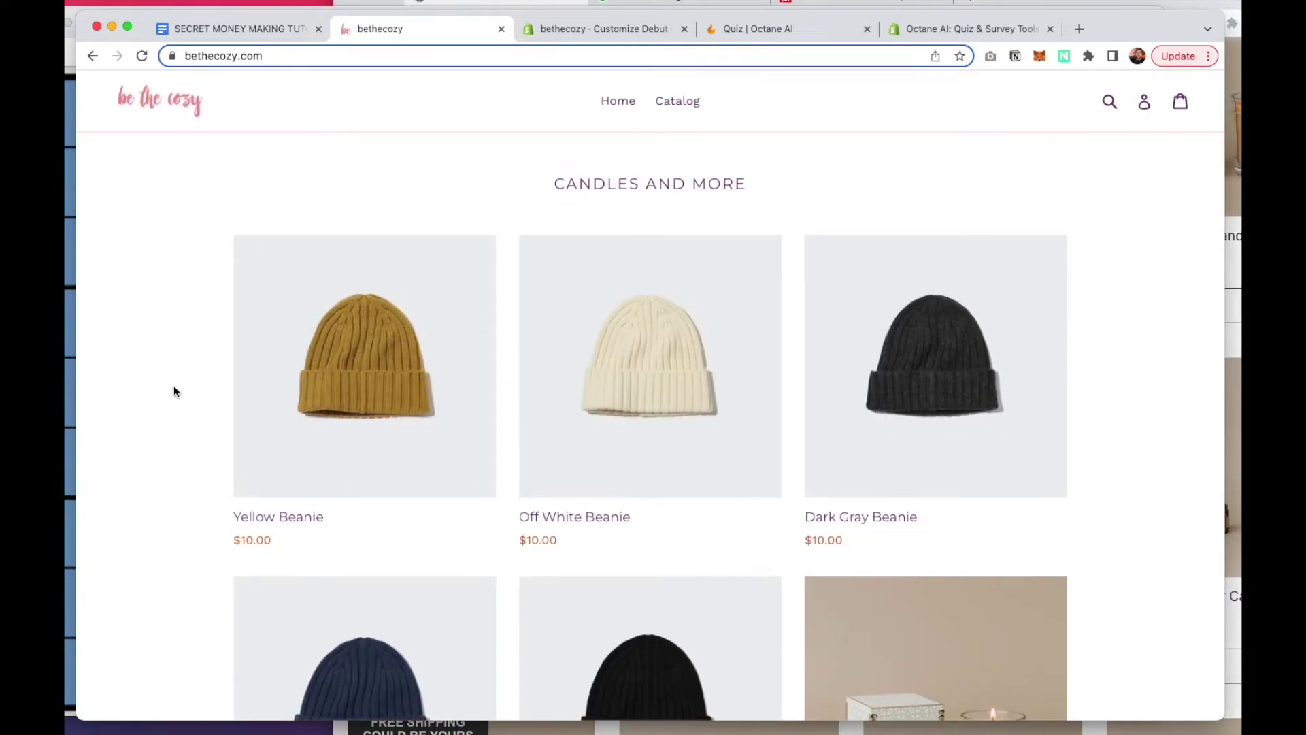
pyautogui.scroll(-1, 173, 391)
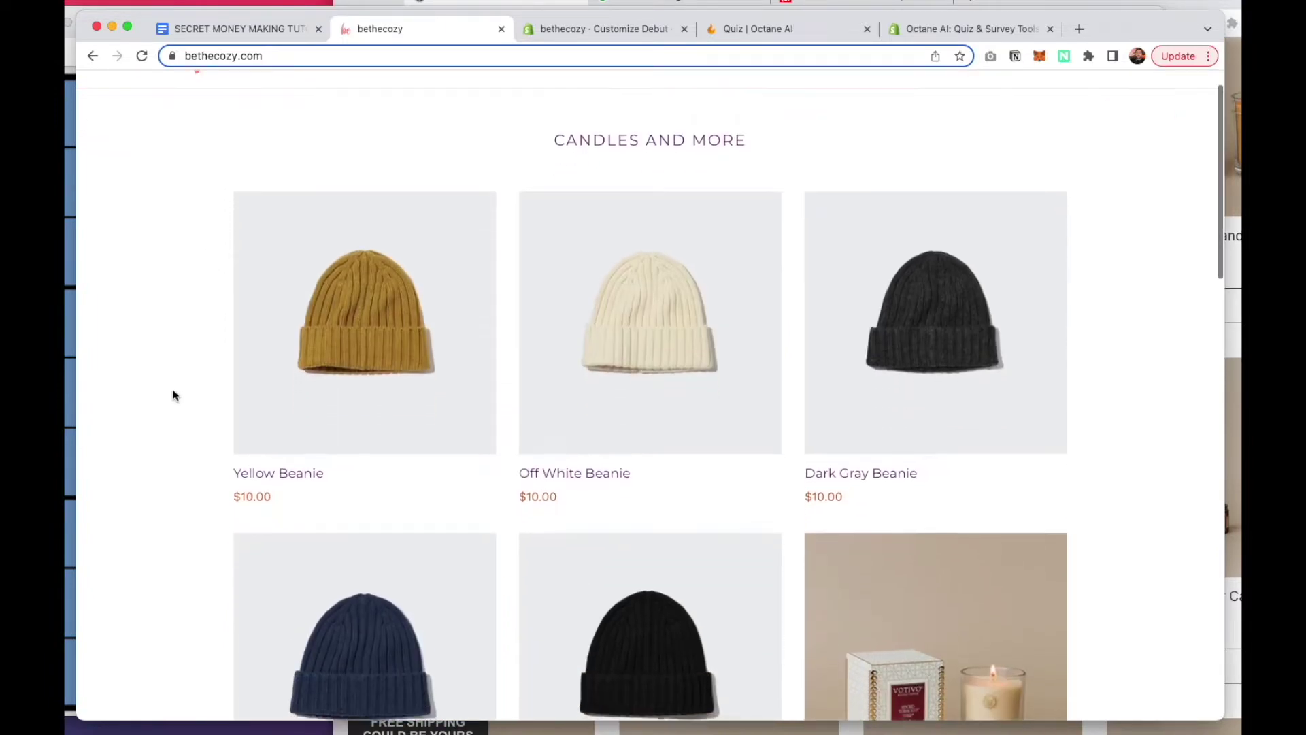
pyautogui.scroll(-10, 173, 390)
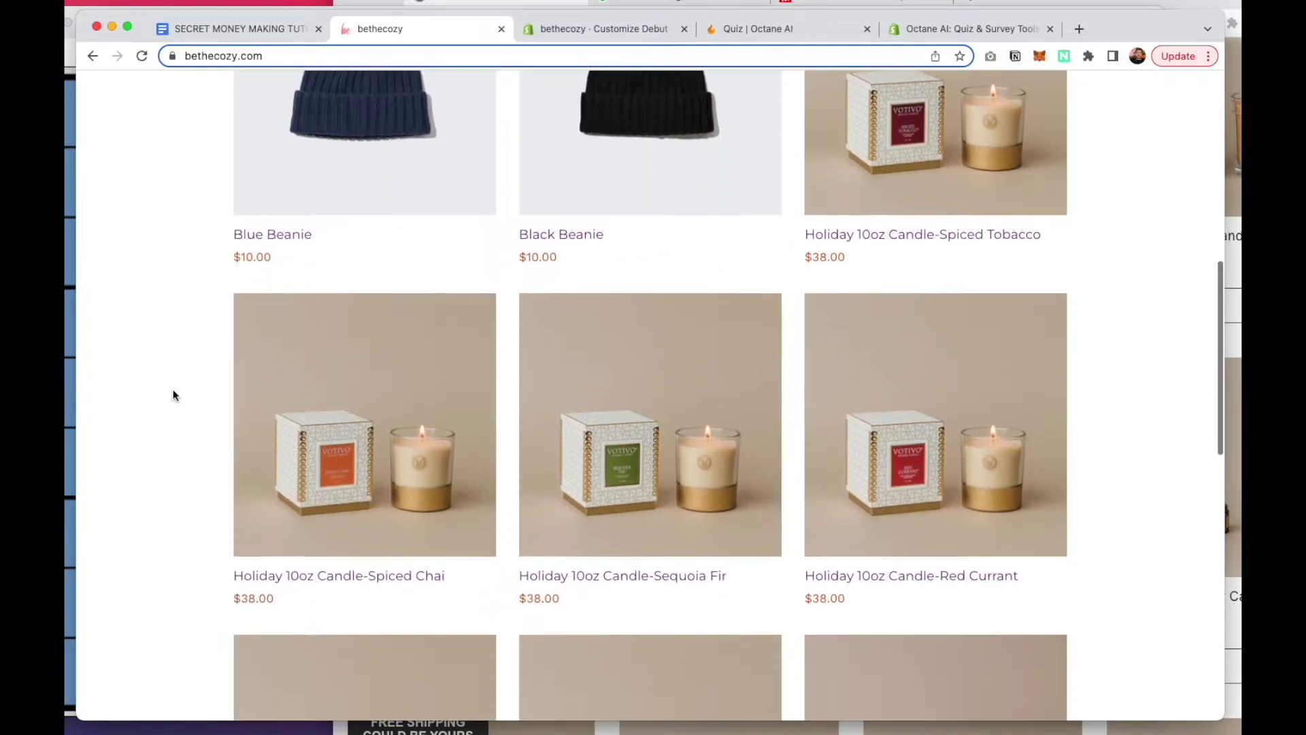
pyautogui.scroll(-15, 173, 395)
pyautogui.scroll(13, 173, 394)
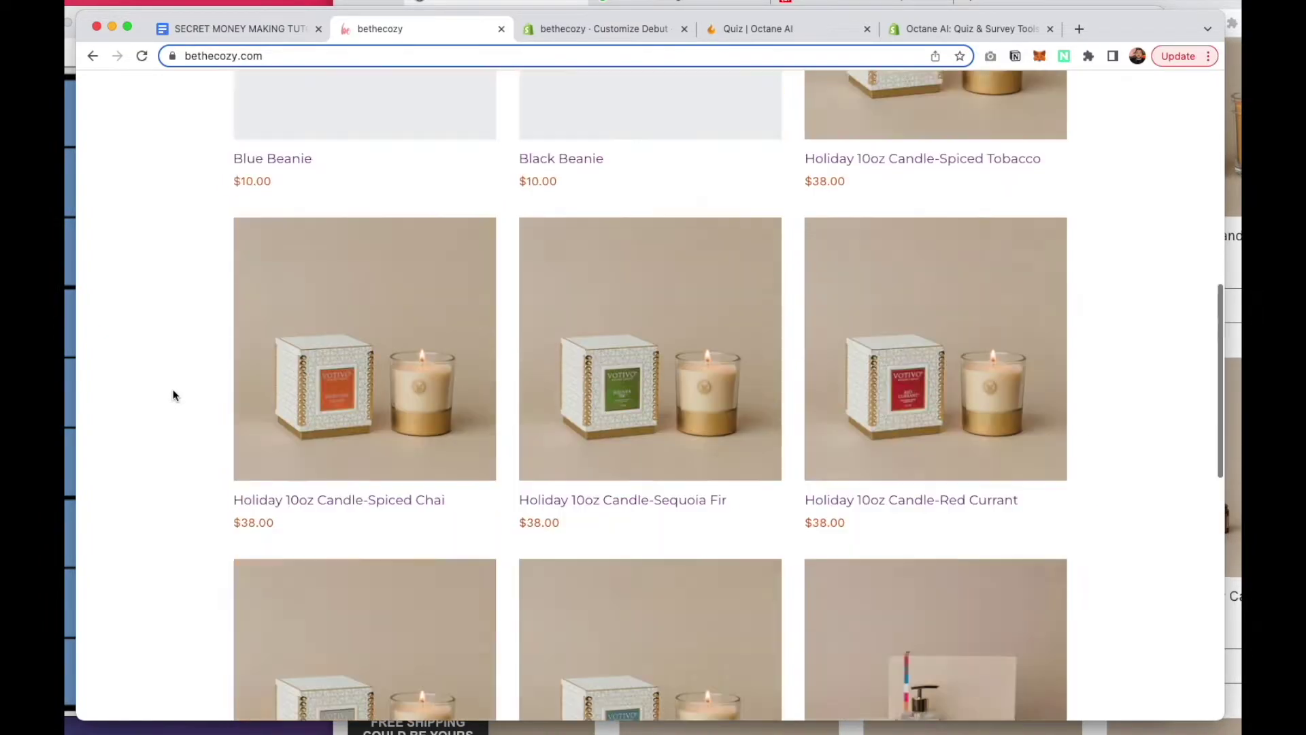
pyautogui.scroll(12, 173, 395)
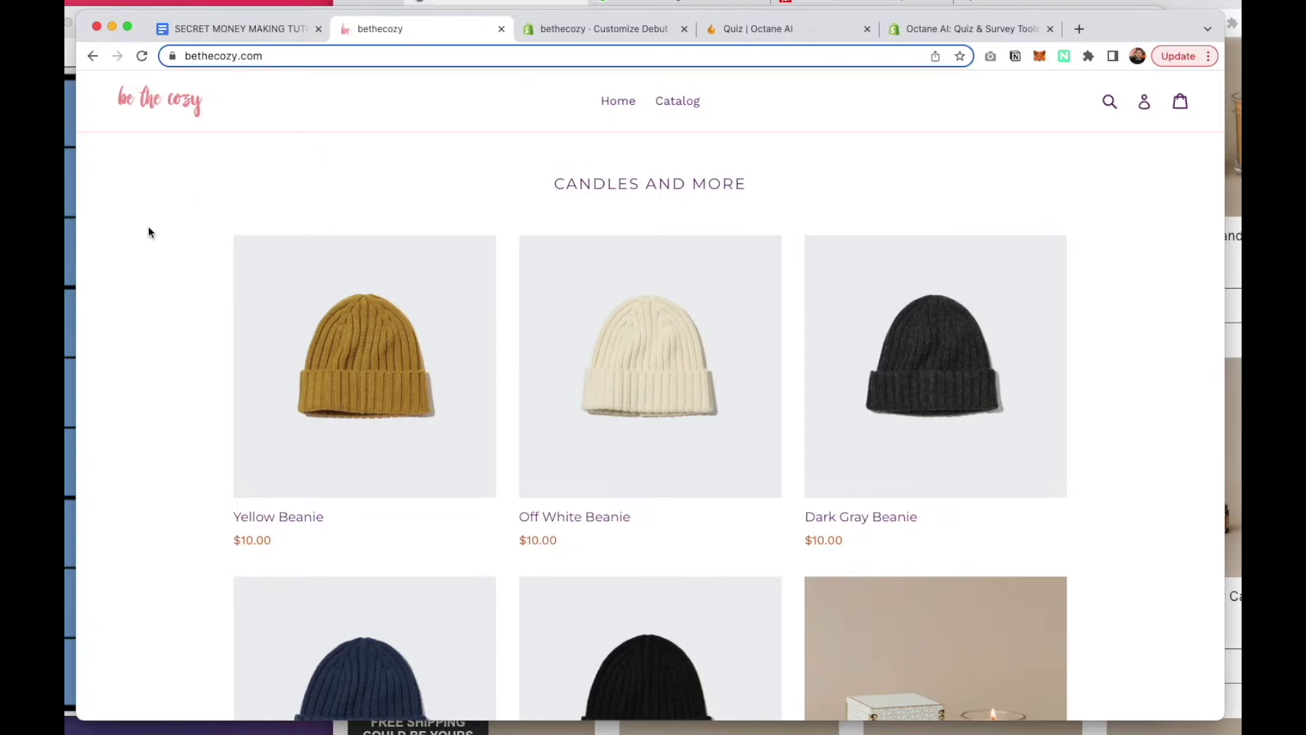
pyautogui.scroll(-1, 149, 232)
pyautogui.scroll(1, 148, 232)
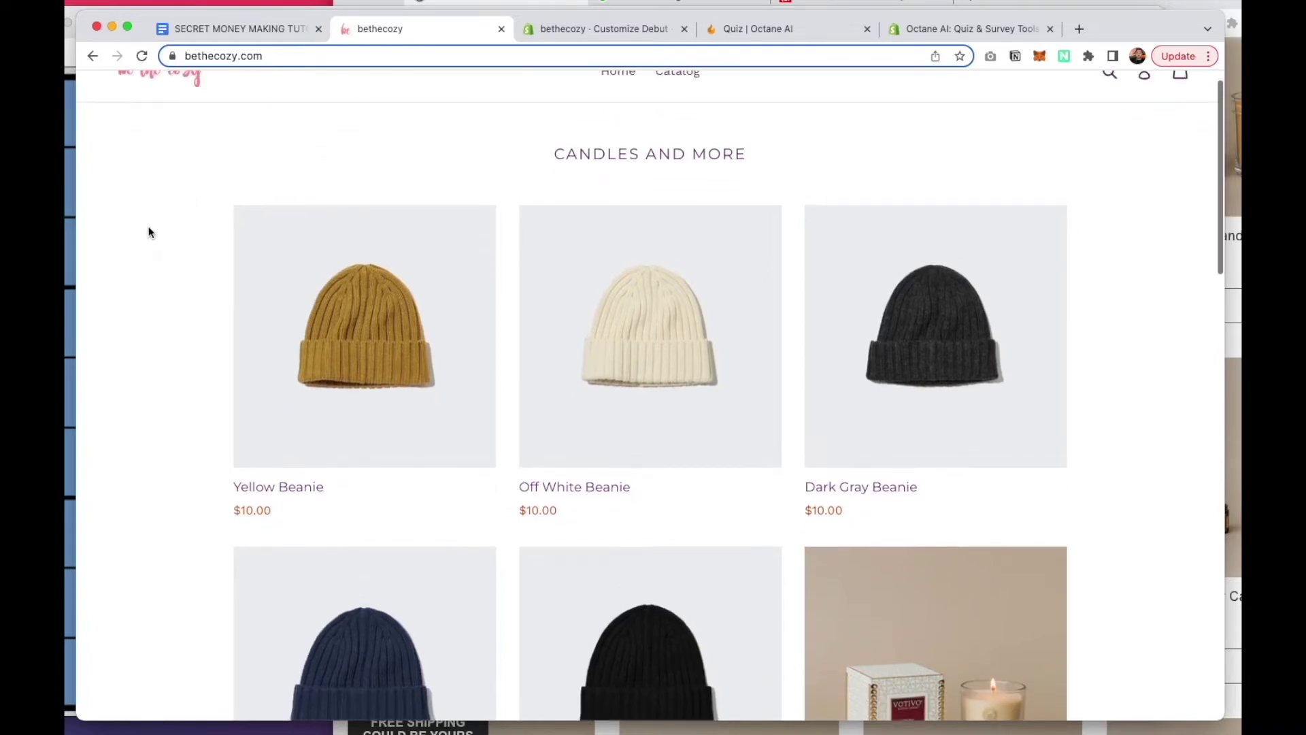
pyautogui.scroll(-4, 148, 232)
pyautogui.scroll(-3, 148, 232)
pyautogui.scroll(7, 149, 231)
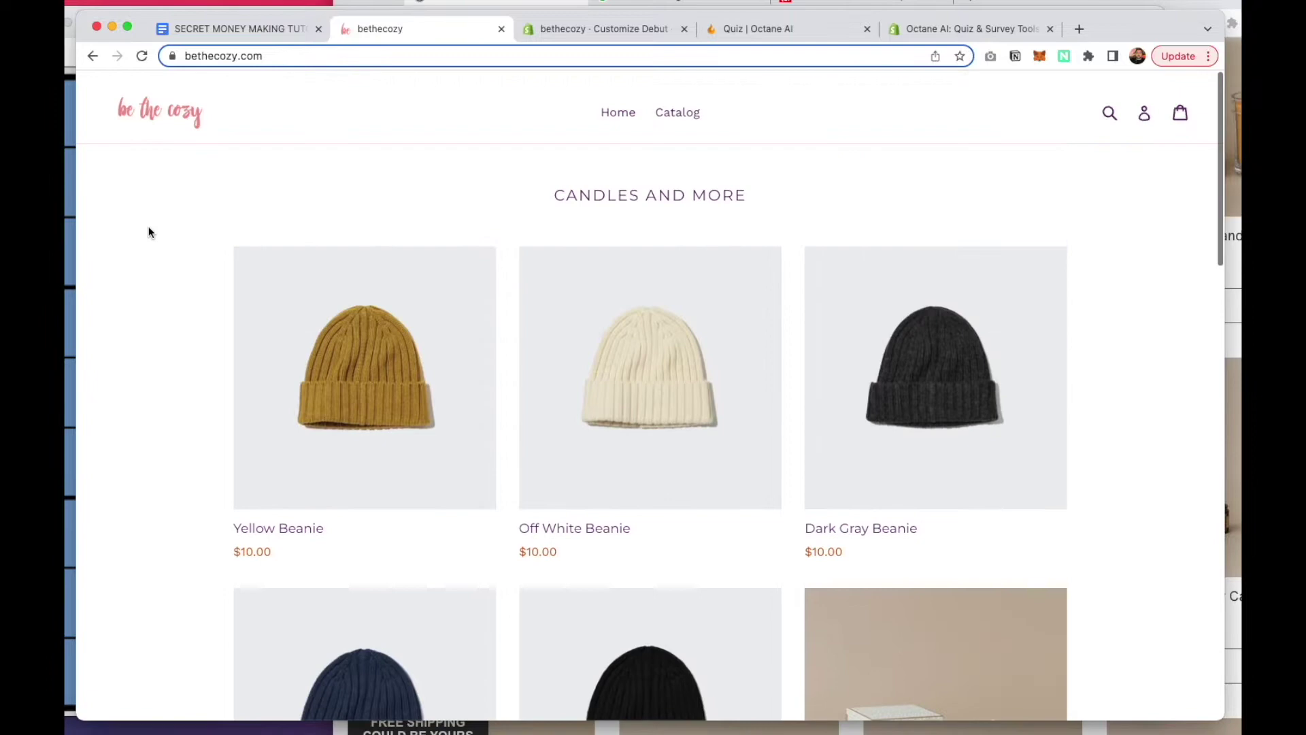
pyautogui.scroll(-7, 227, 484)
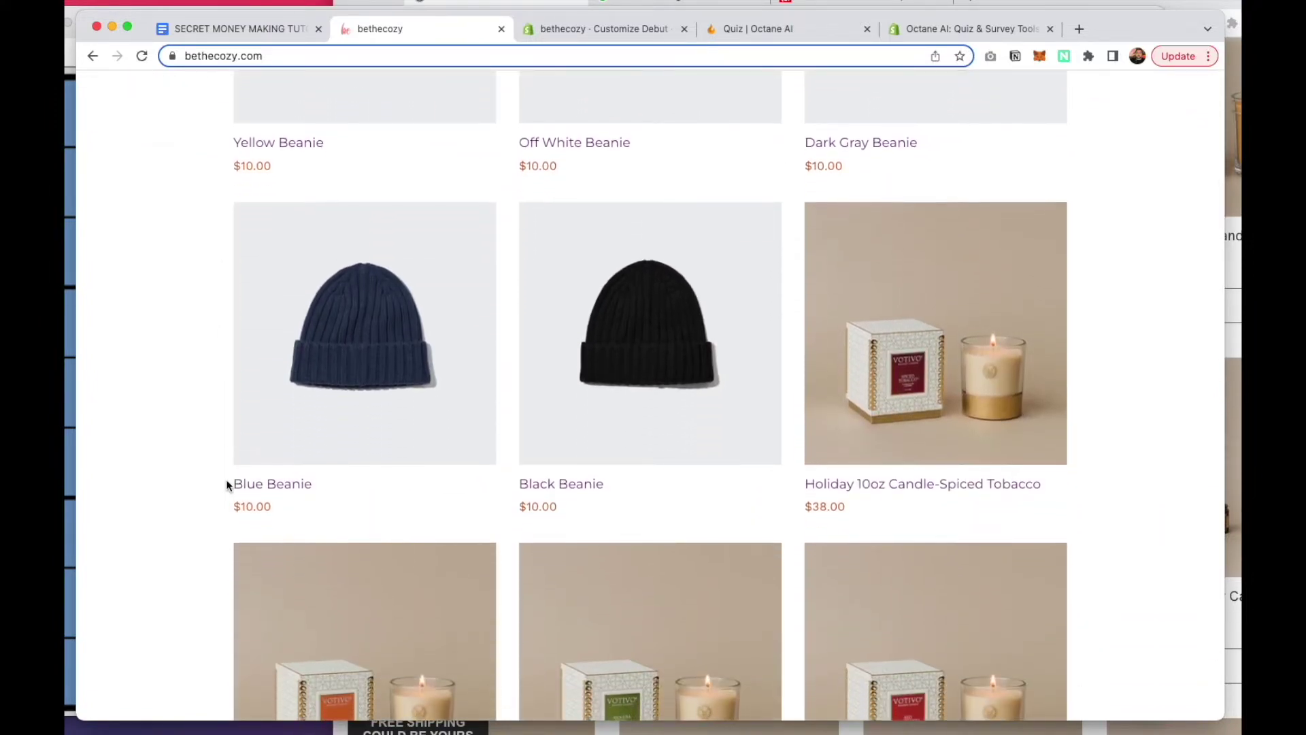
pyautogui.scroll(7, 227, 484)
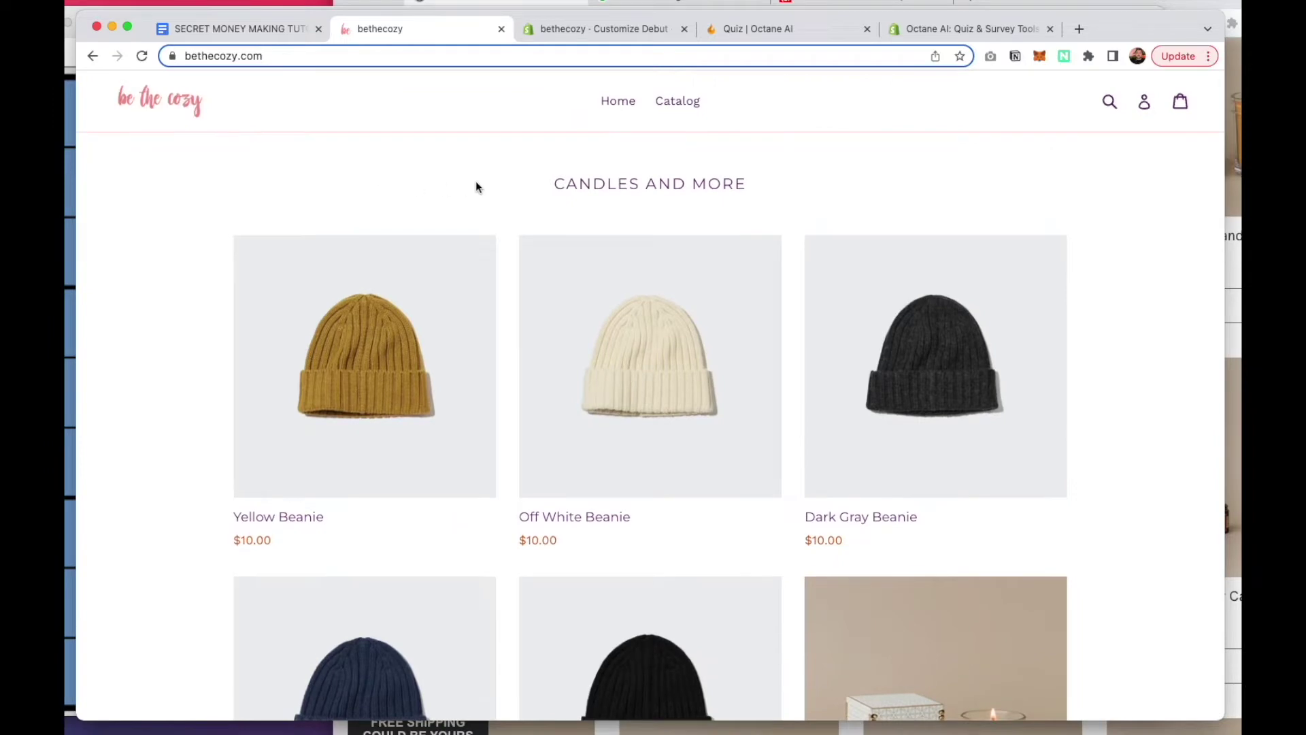
pyautogui.click(936, 31)
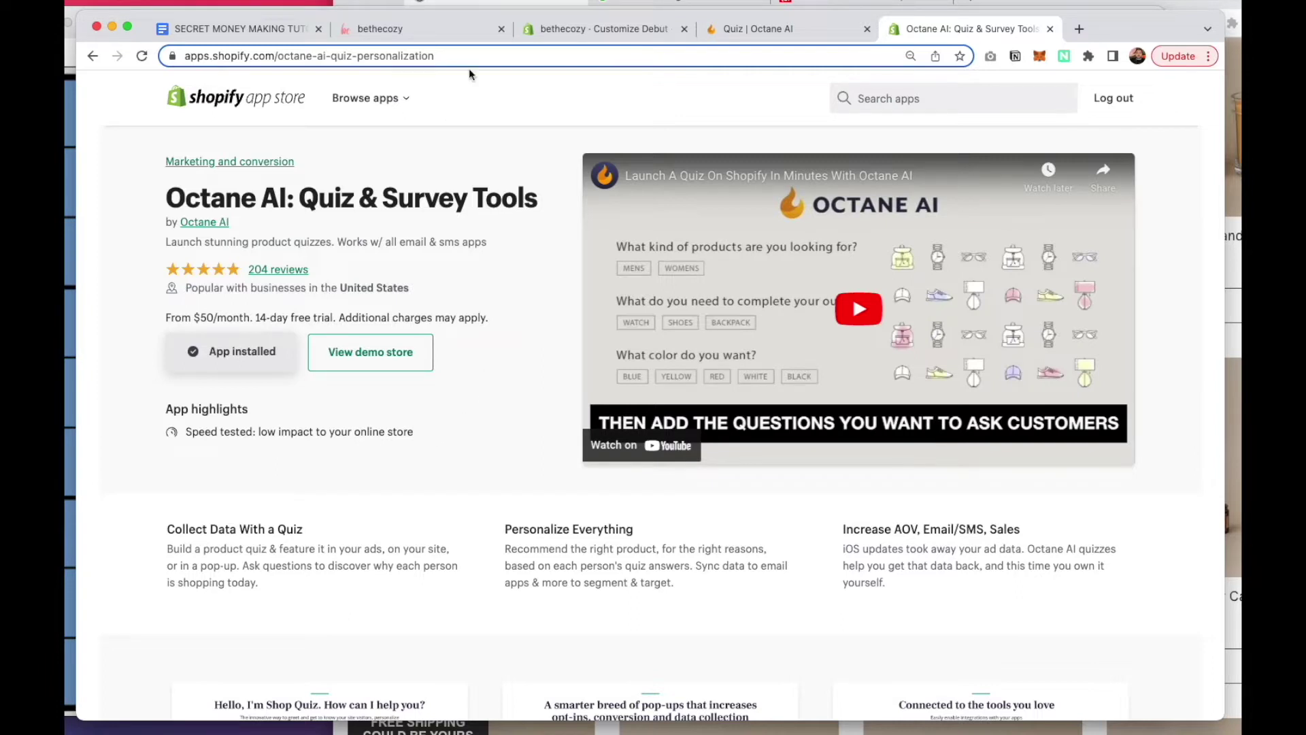
# From the Octane AI quiz dashboard, start a new quiz to reach the Choose a template gallery
pyautogui.click(765, 29)
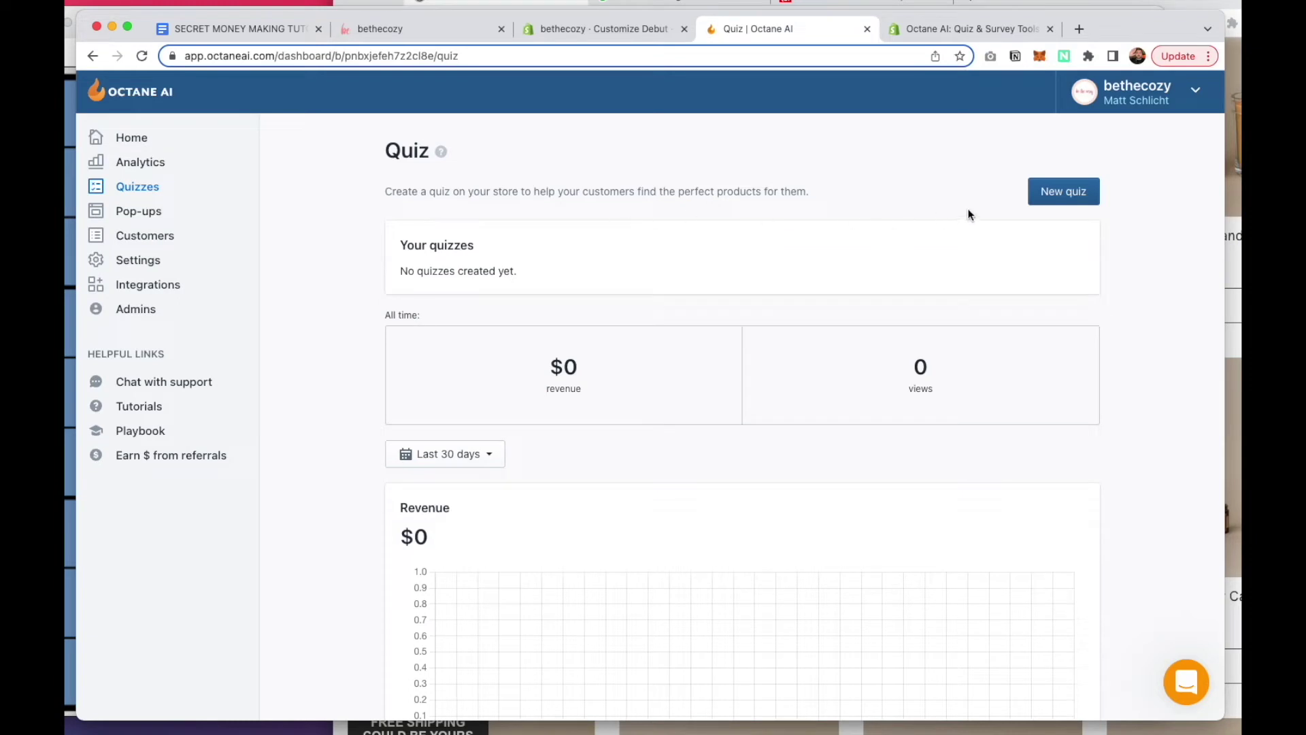
pyautogui.click(1068, 203)
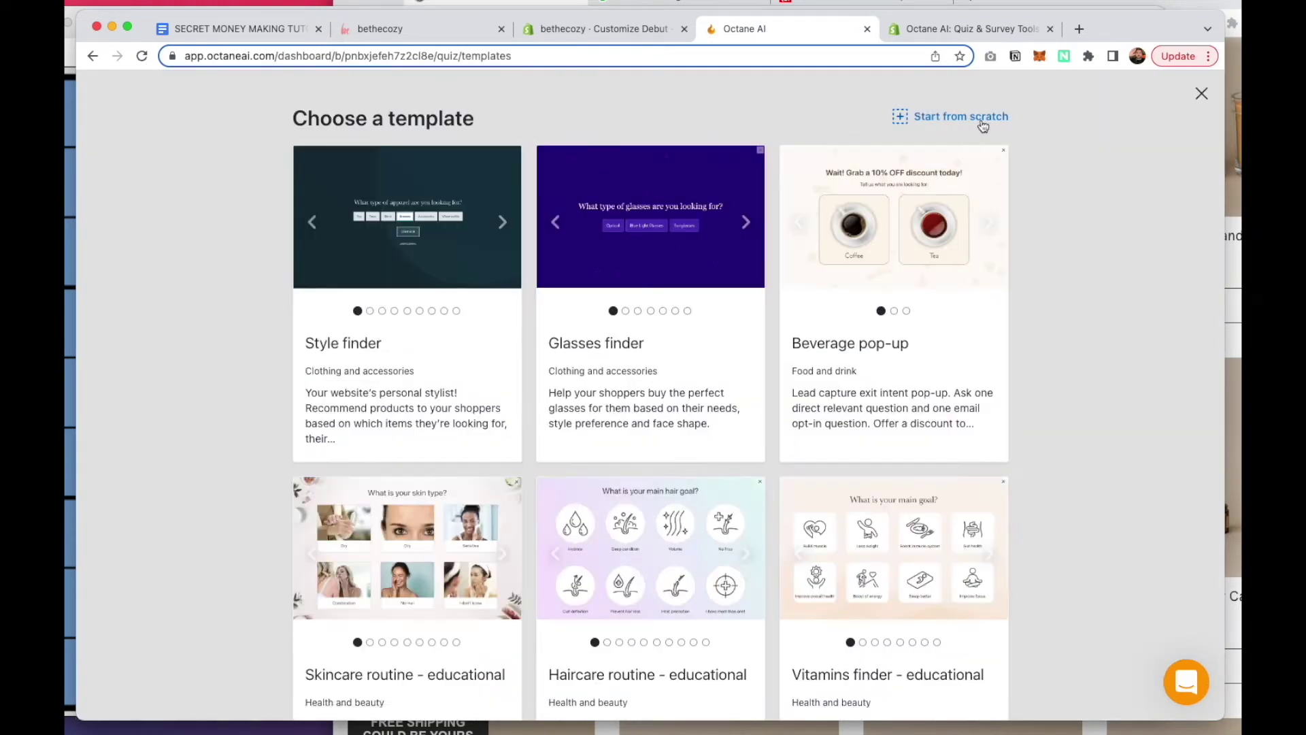
pyautogui.scroll(-2, 646, 425)
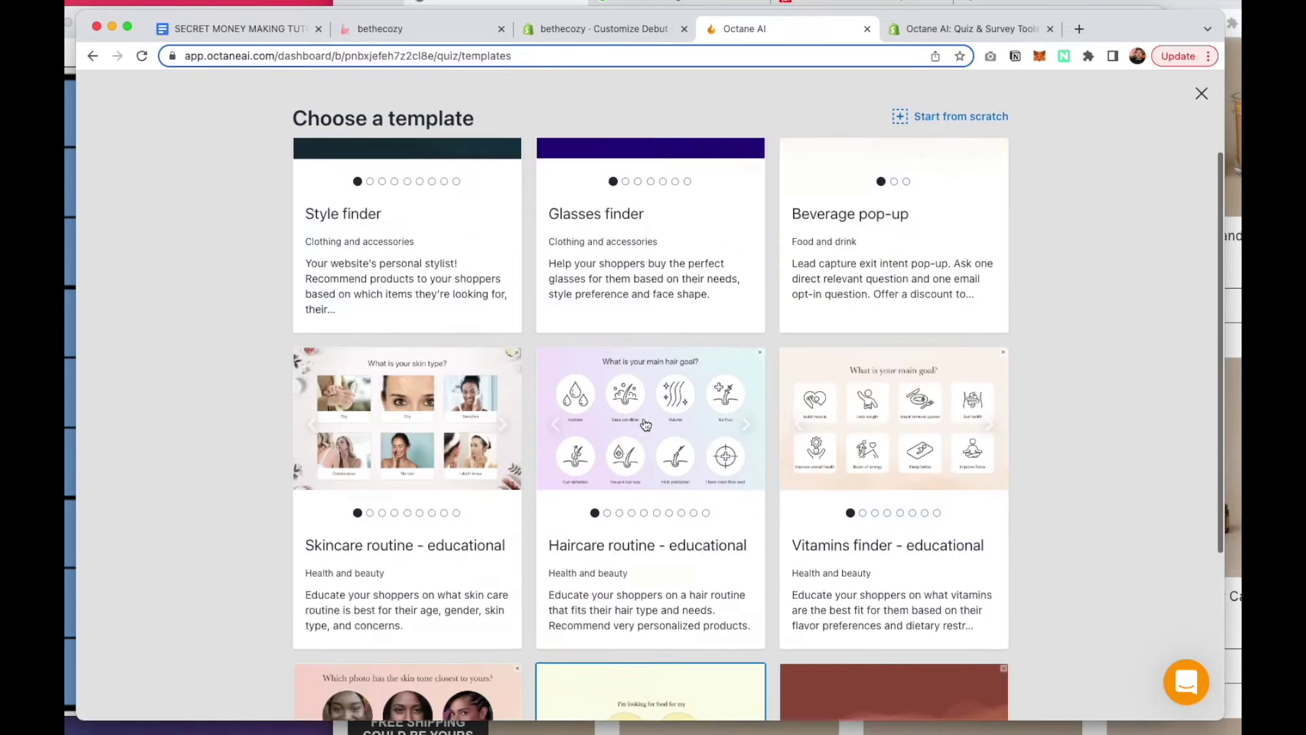
pyautogui.scroll(2, 782, 272)
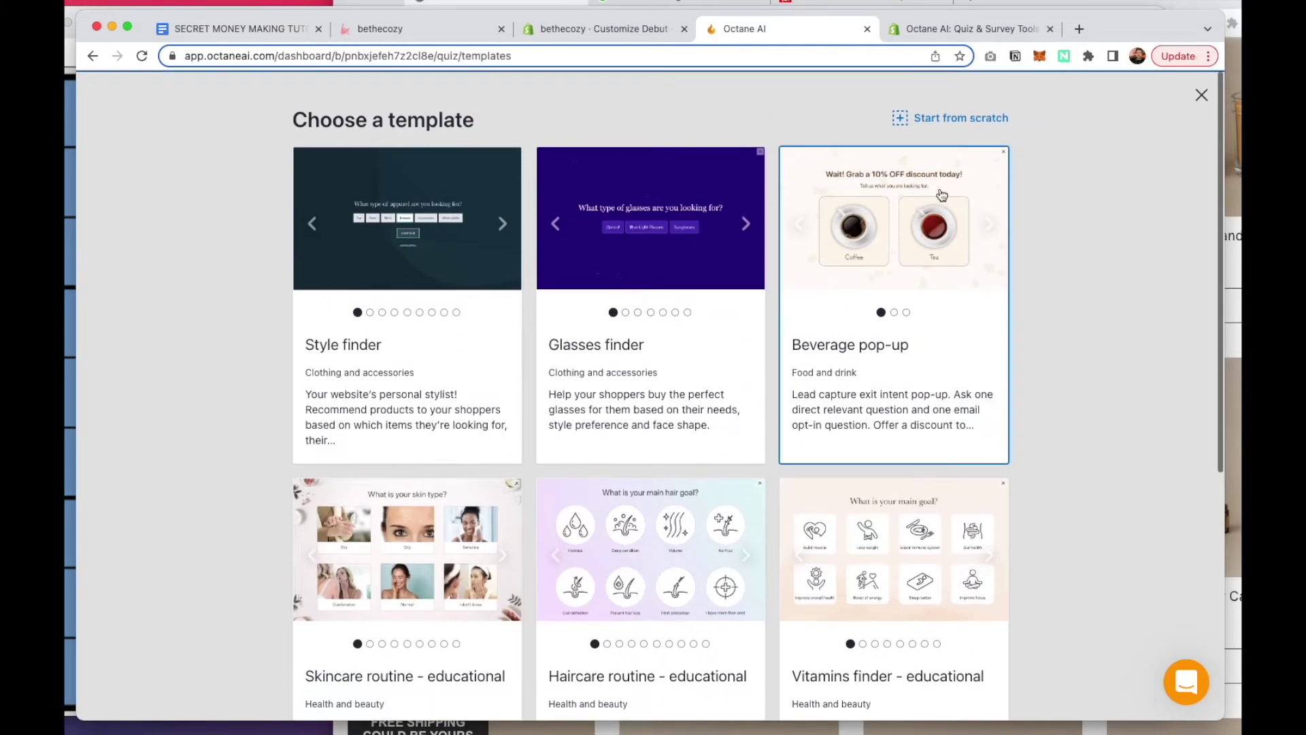
# Create a from-scratch quiz named 'Holiday Gift Finder' with Dynamic results
pyautogui.click(940, 120)
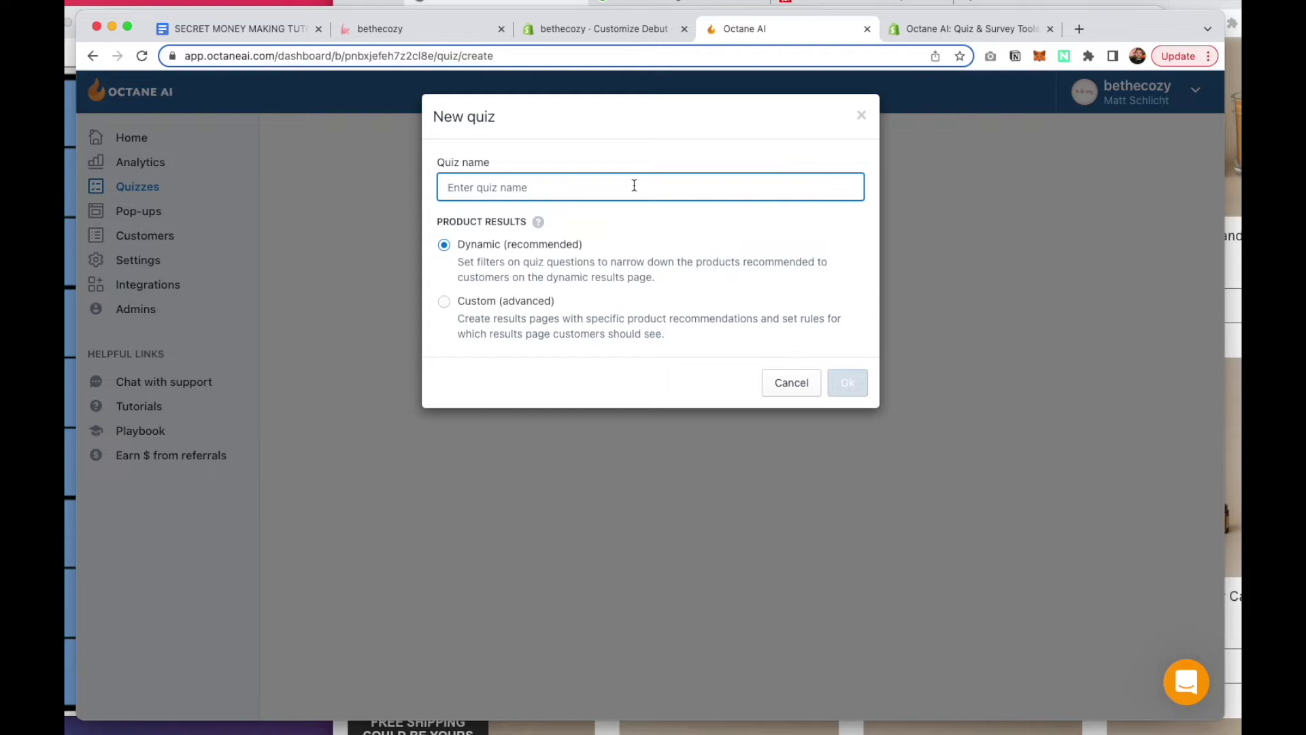
pyautogui.write('Holiday Gift Finder')
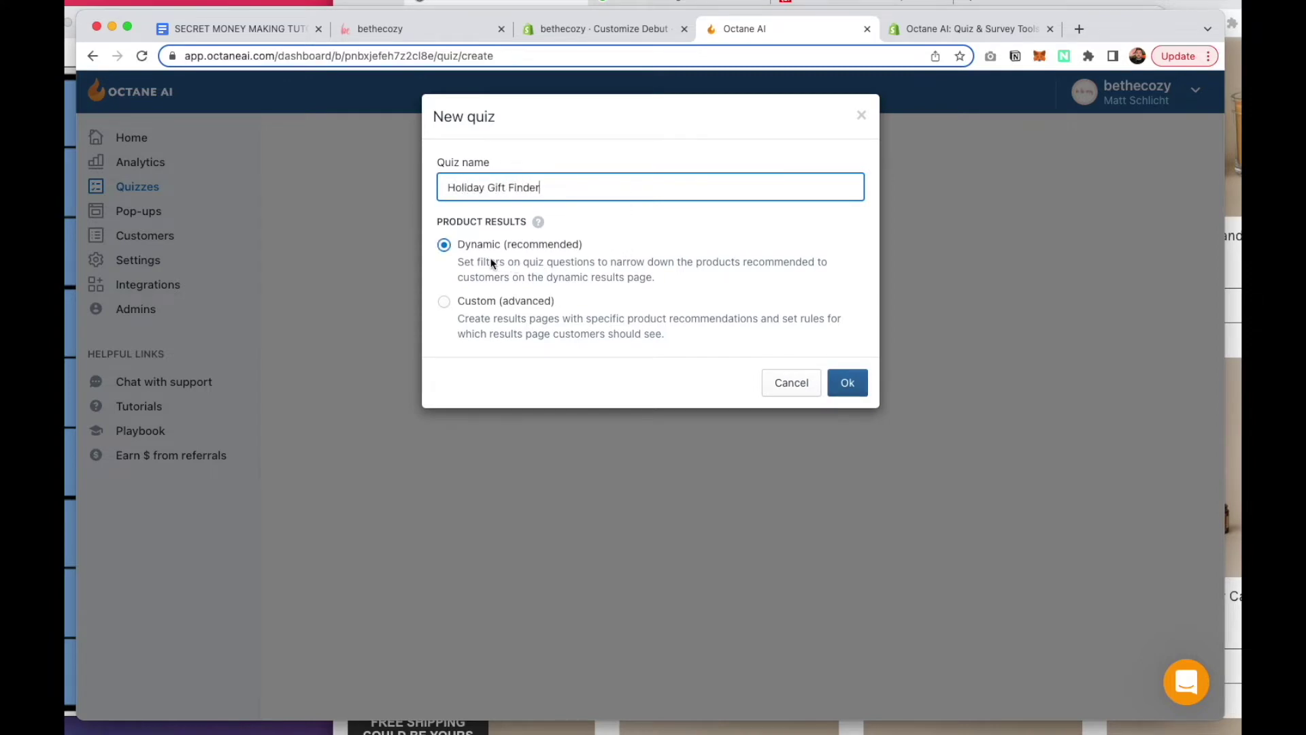
pyautogui.click(849, 386)
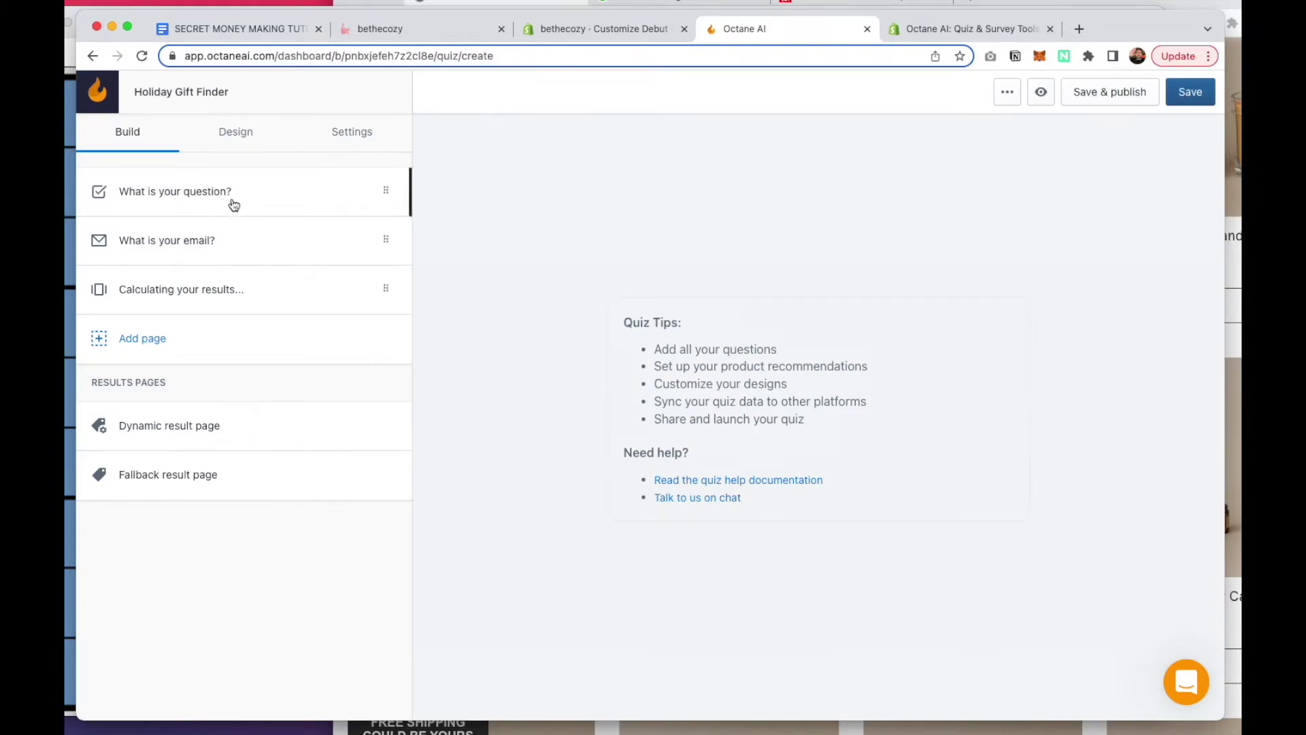
# Title the first quiz question 'Who are you shopping for?'
pyautogui.click(186, 192)
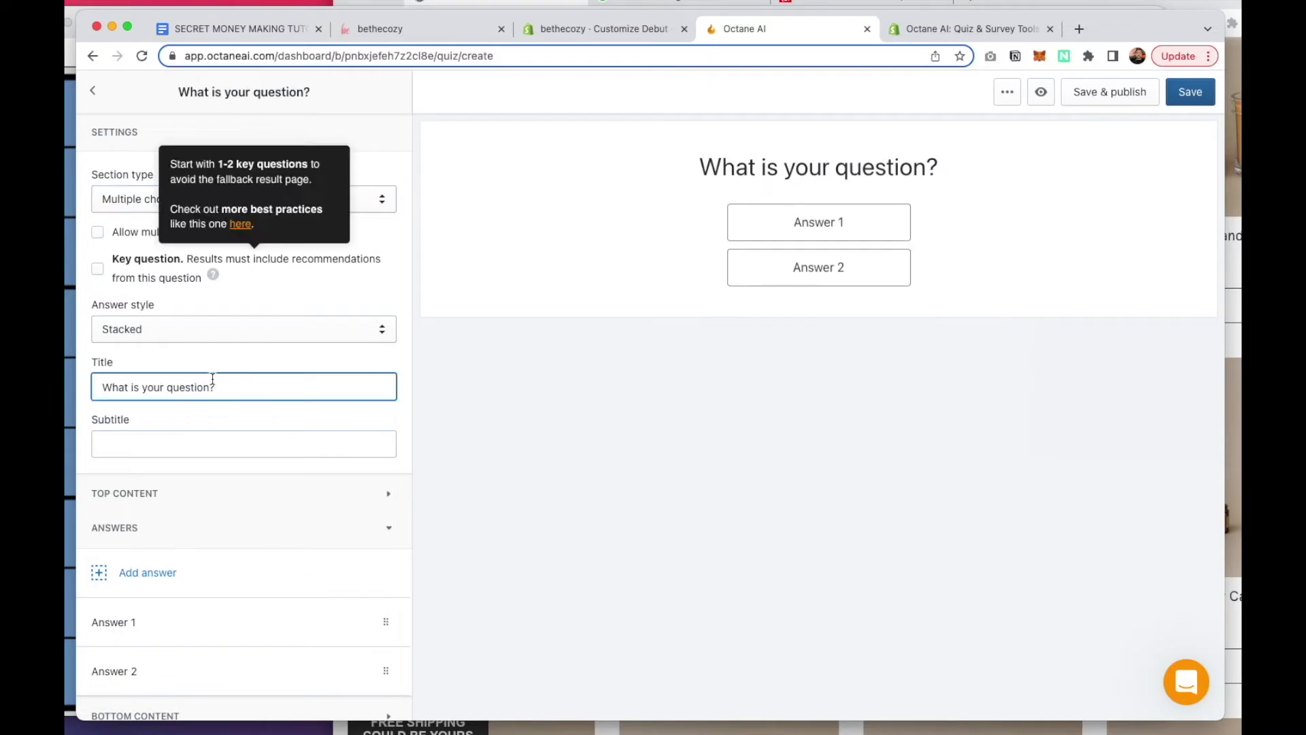
pyautogui.click(264, 449)
pyautogui.scroll(-2, 265, 449)
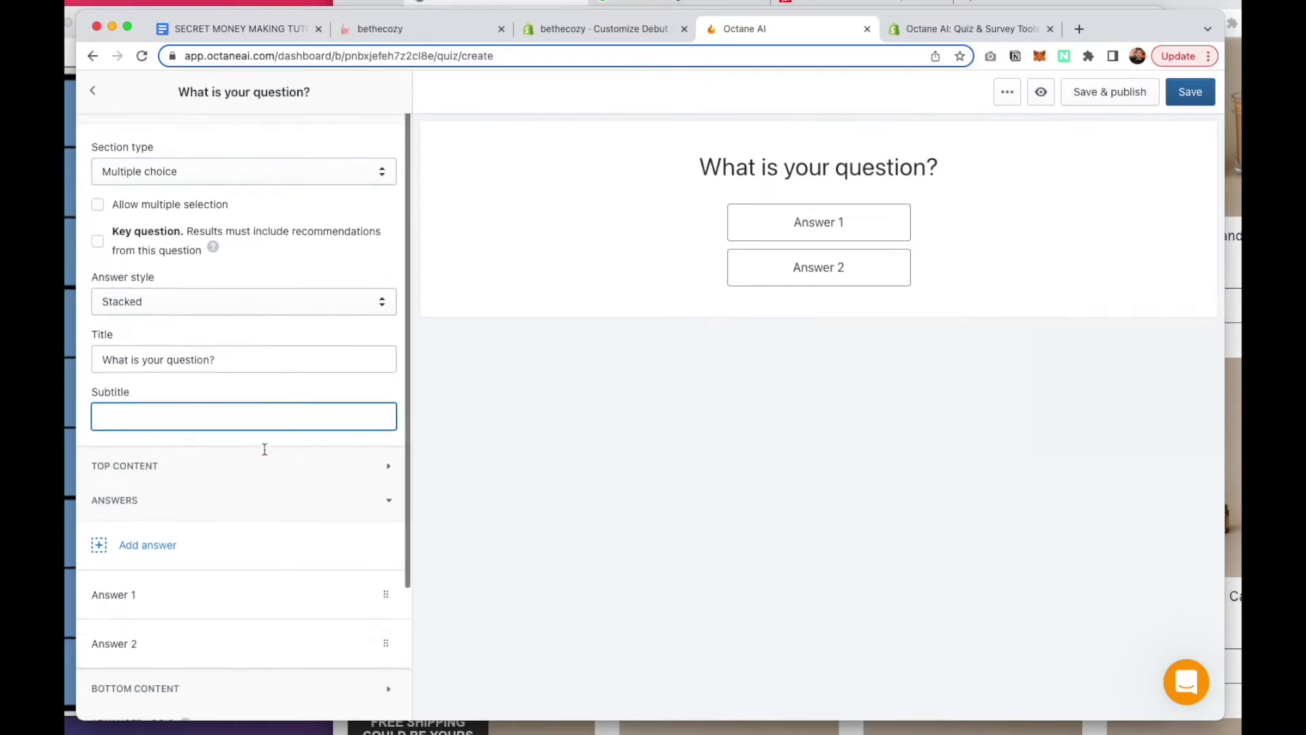
pyautogui.scroll(2, 265, 449)
pyautogui.click(180, 385)
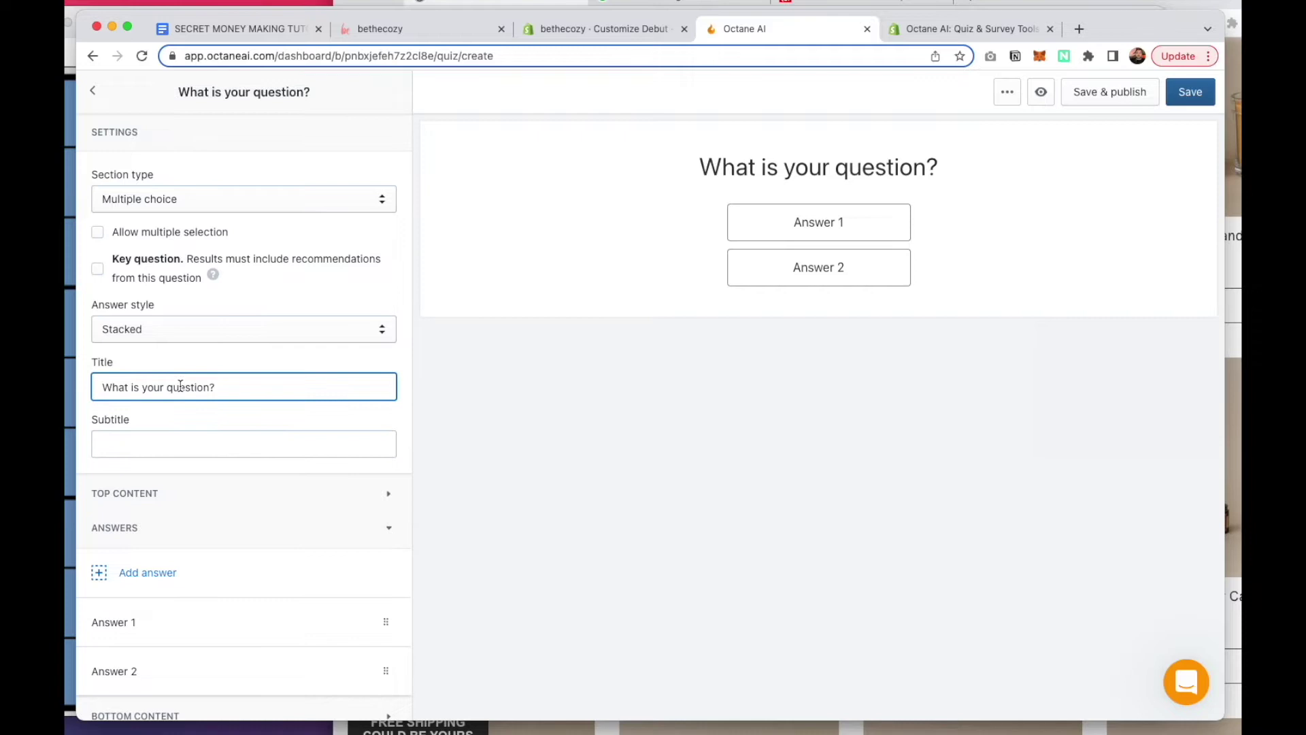
pyautogui.tripleClick(180, 386)
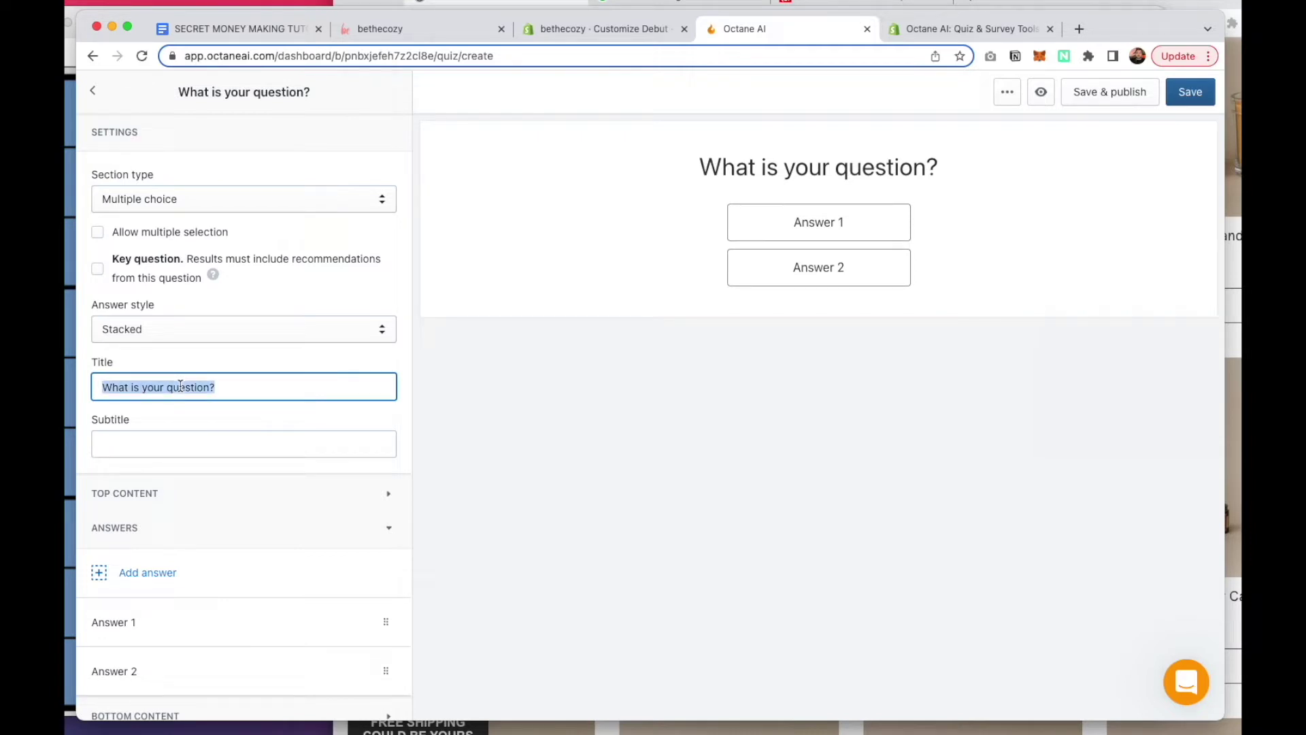
pyautogui.write('Wh')
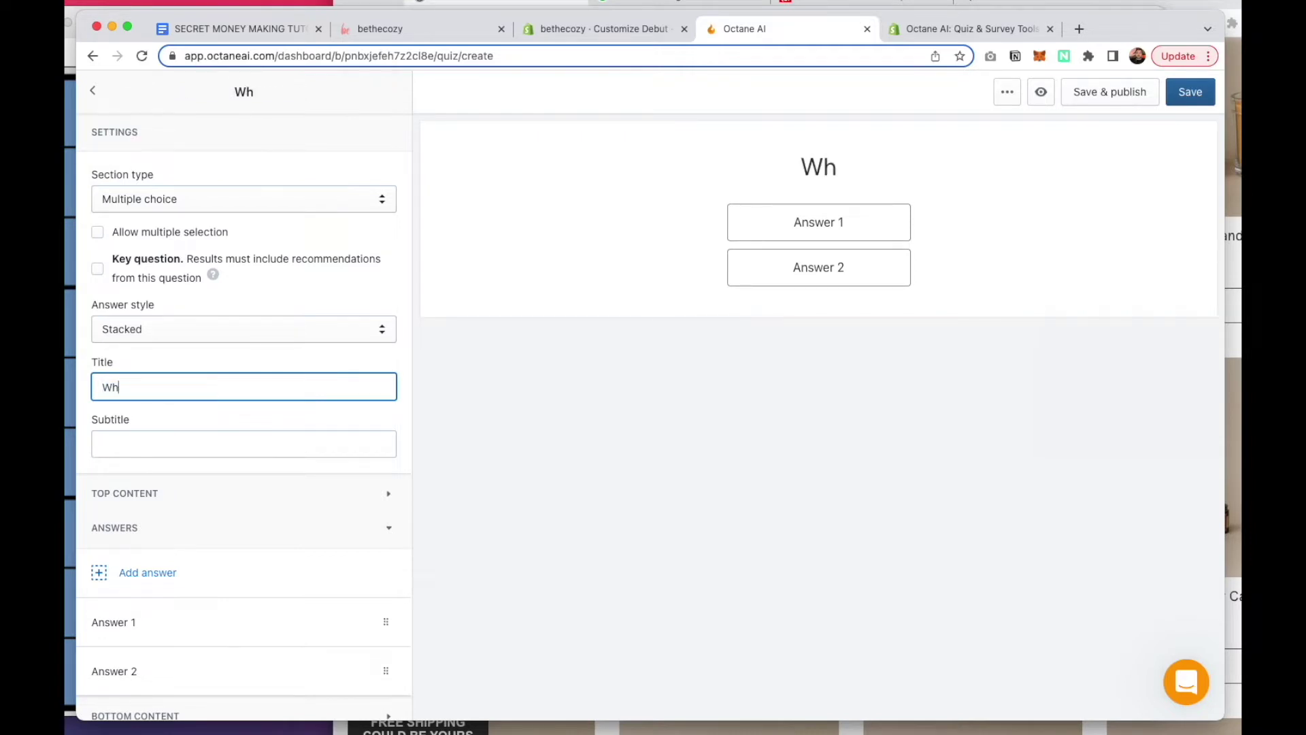
pyautogui.write('o are you shopping for?')
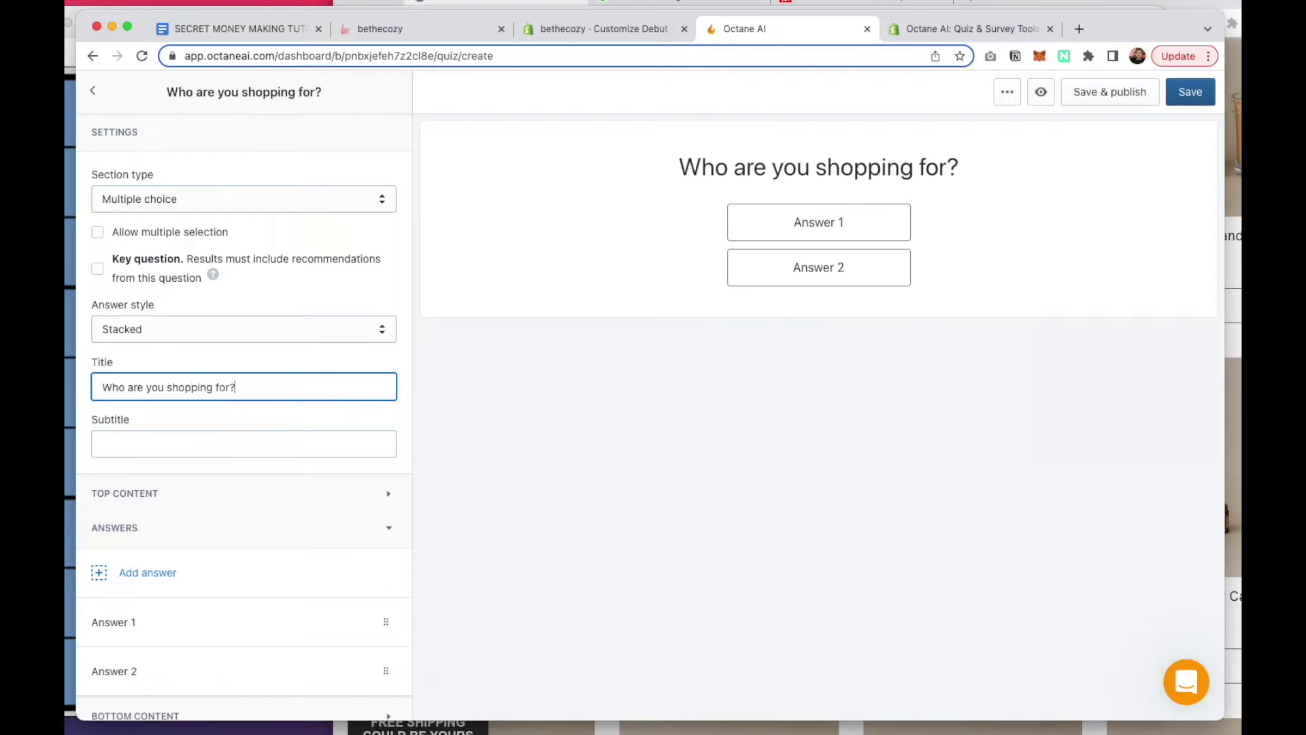
# Rename the first answer to 'Myself'
pyautogui.scroll(-3, 145, 477)
pyautogui.click(145, 477)
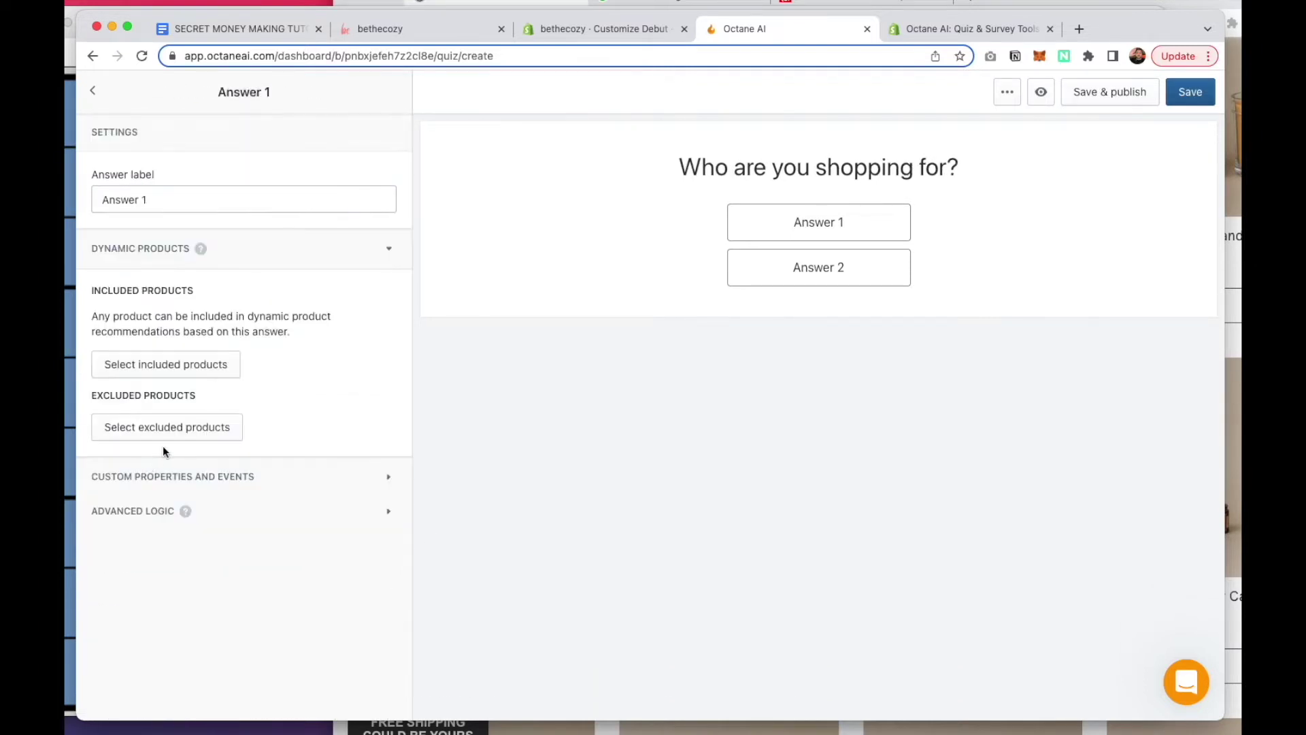
pyautogui.doubleClick(205, 194)
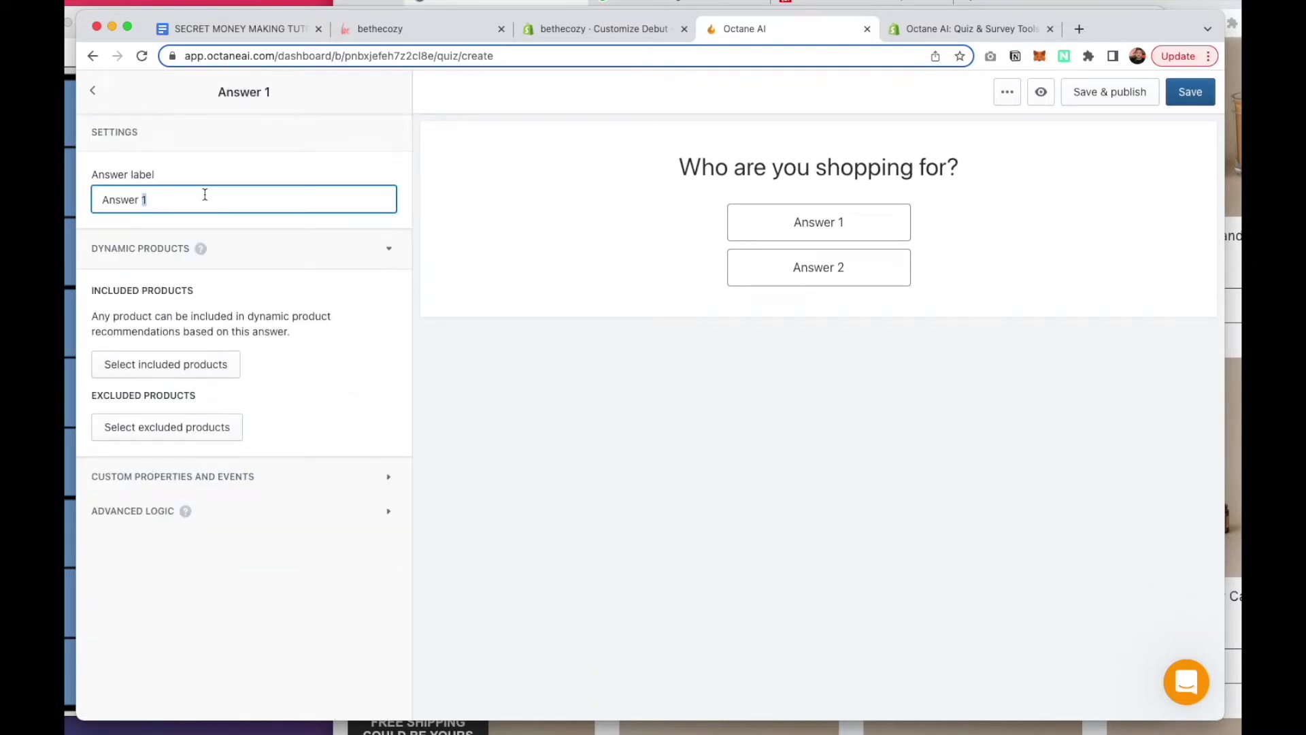
pyautogui.tripleClick(205, 195)
pyautogui.write('Myself')
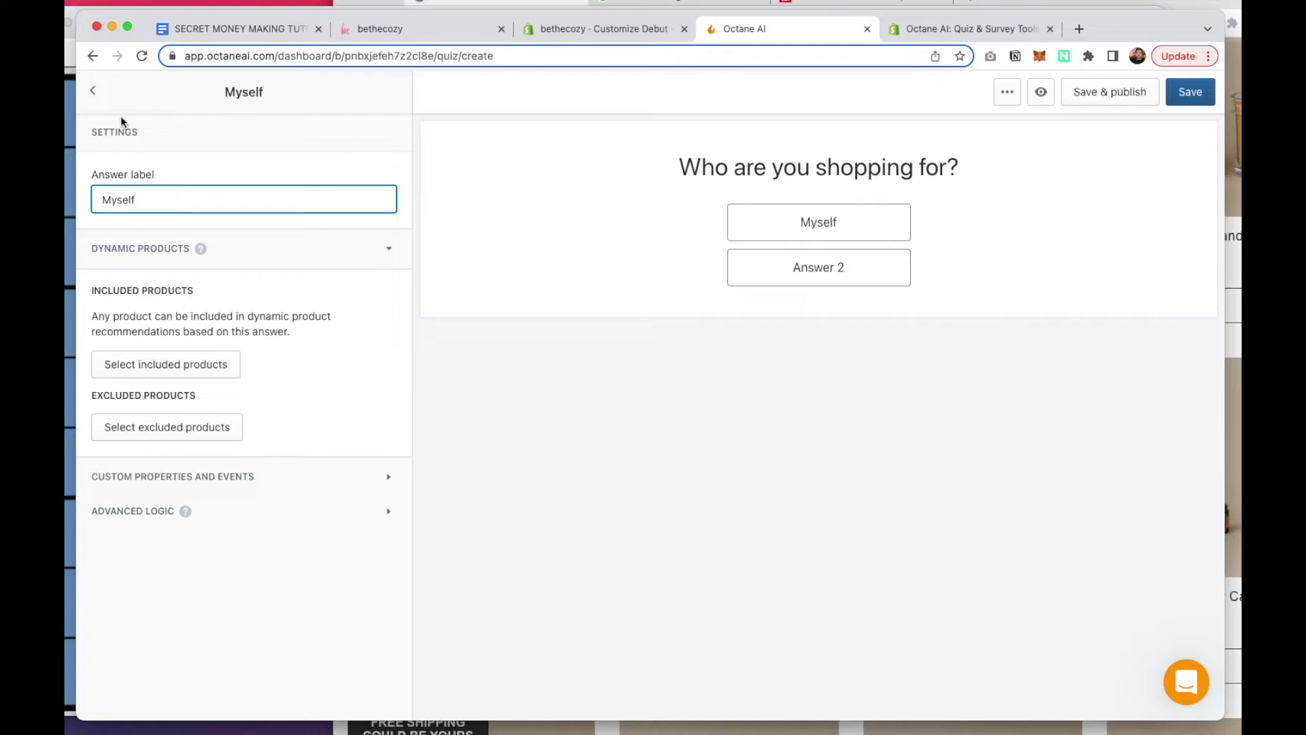
pyautogui.click(93, 91)
# Rename the second answer to 'Someone else' and return to the page list
pyautogui.scroll(-3, 191, 484)
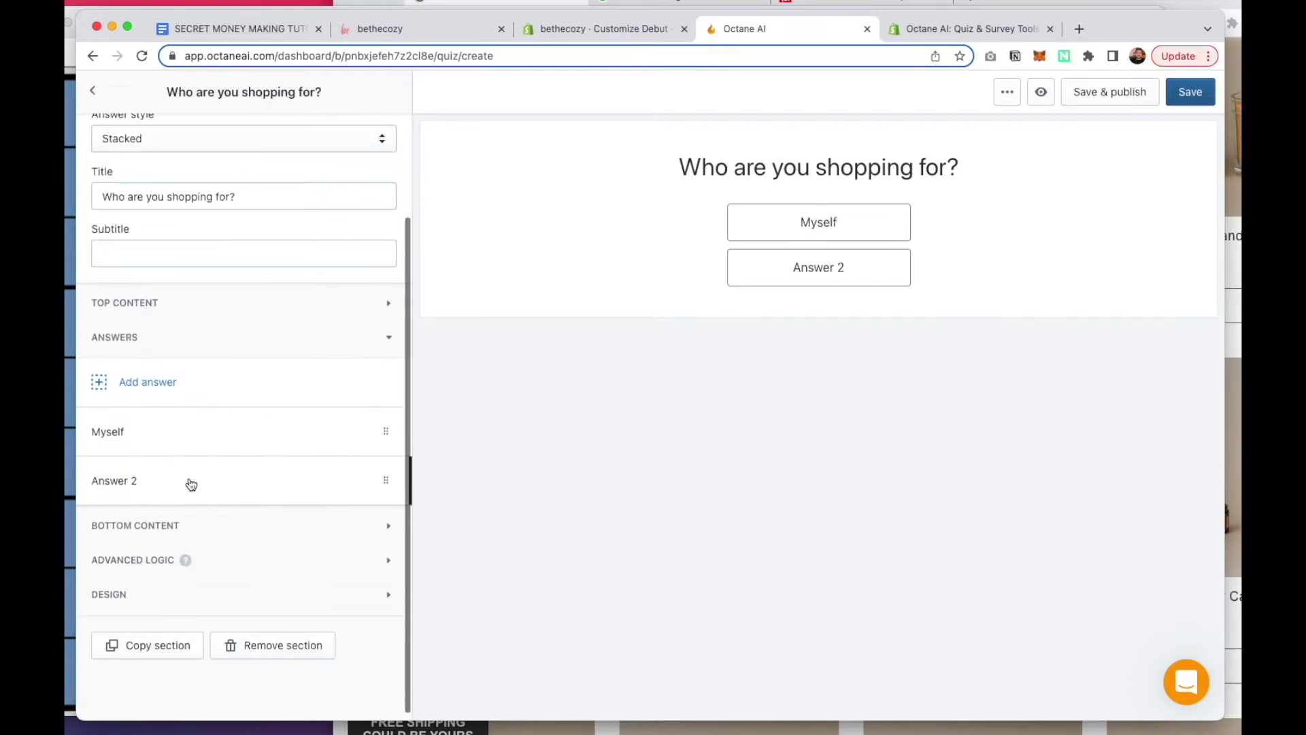
pyautogui.click(192, 484)
pyautogui.click(192, 202)
pyautogui.tripleClick(193, 201)
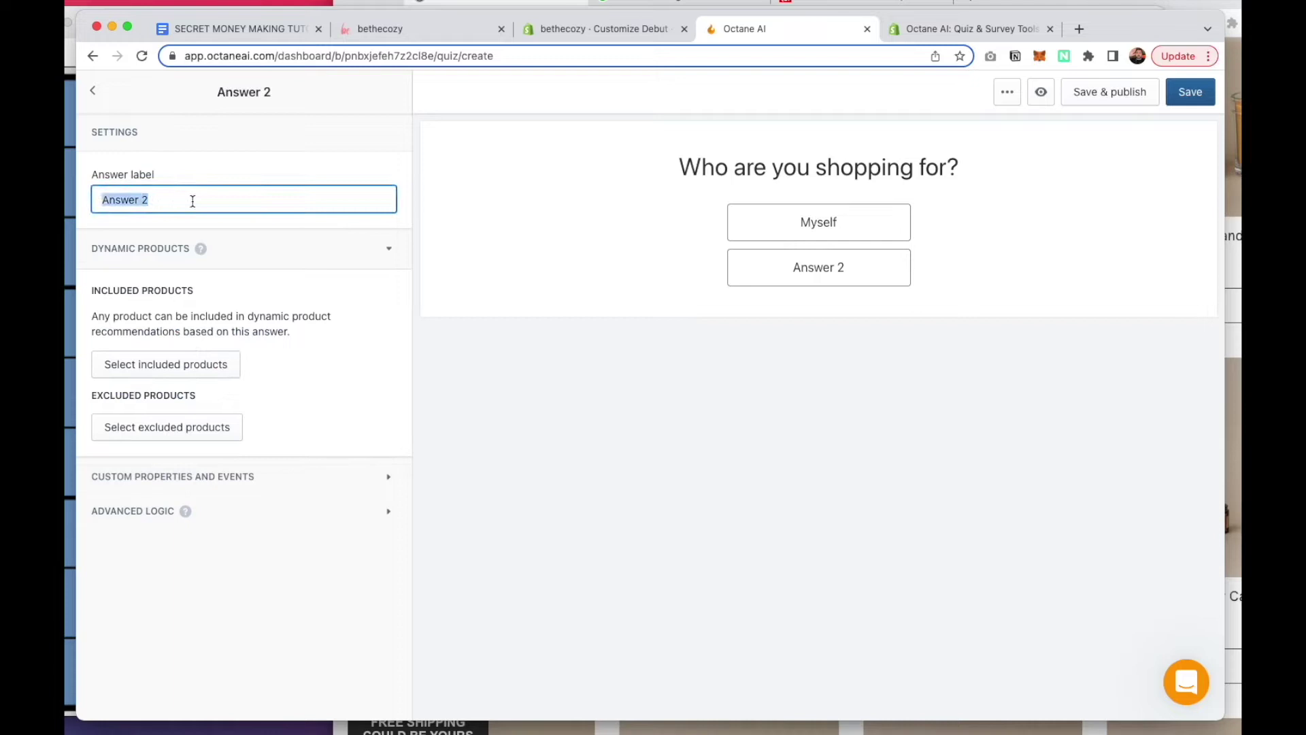
pyautogui.write('Someone else')
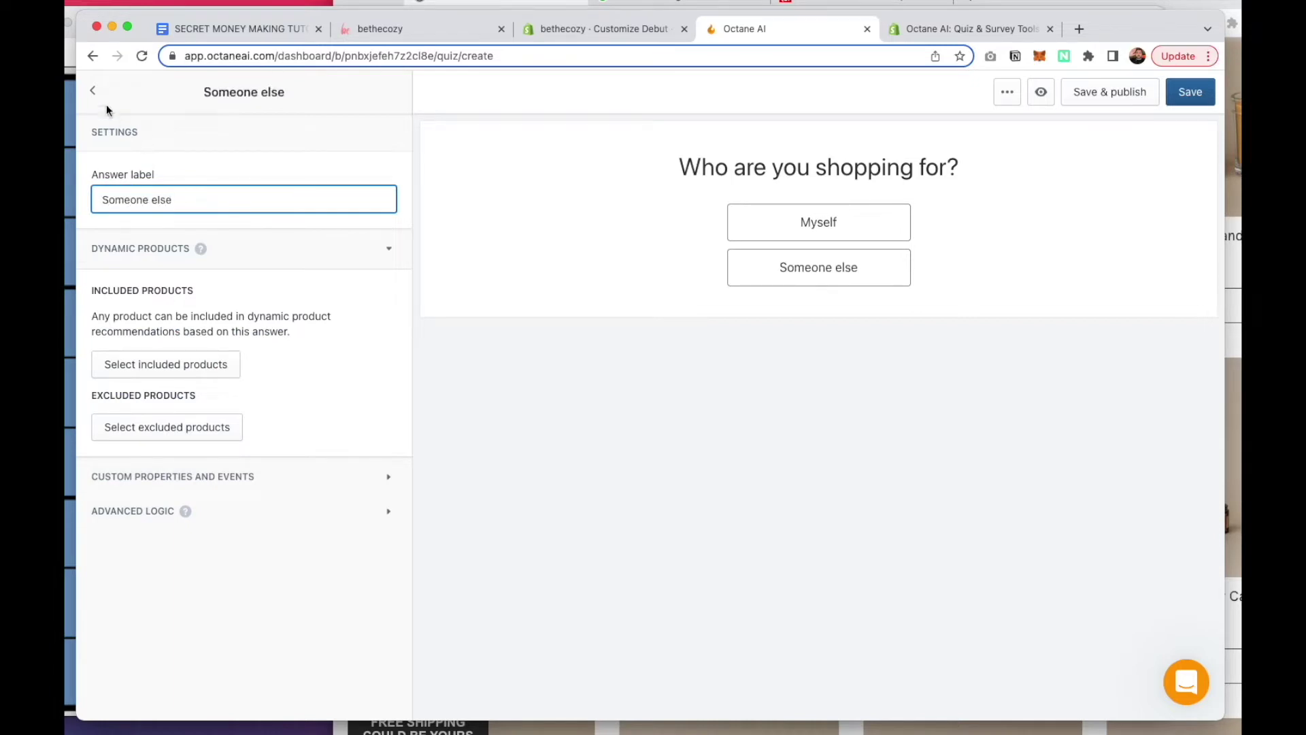
pyautogui.click(96, 91)
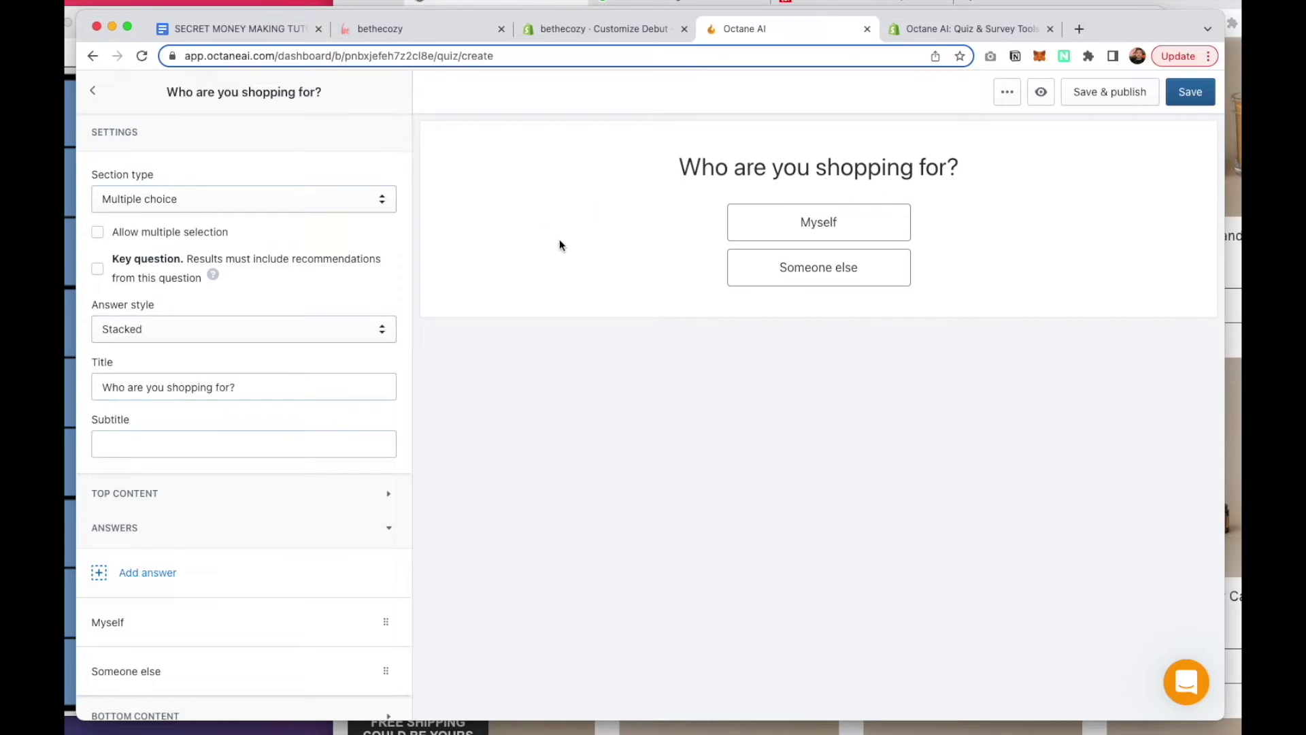
pyautogui.click(94, 90)
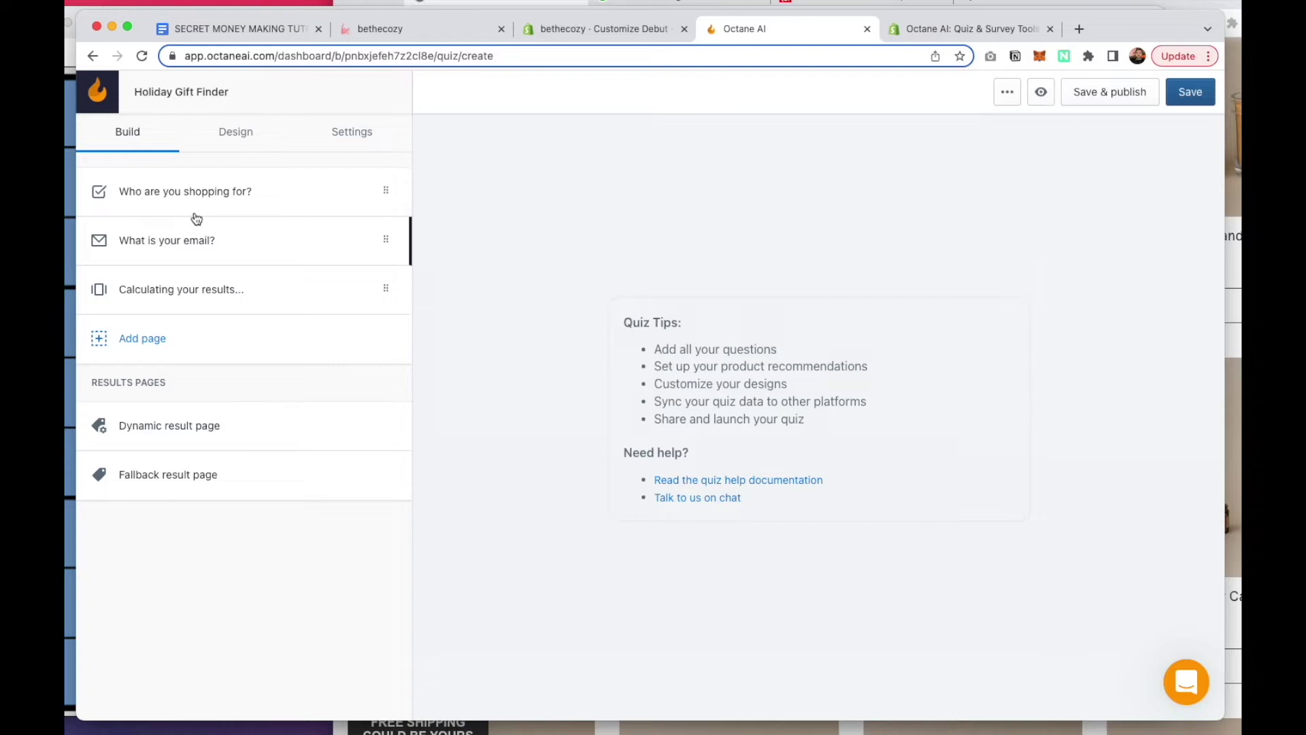
# Add a multiple-choice page titled 'What is your price range for this gift?'
pyautogui.click(143, 340)
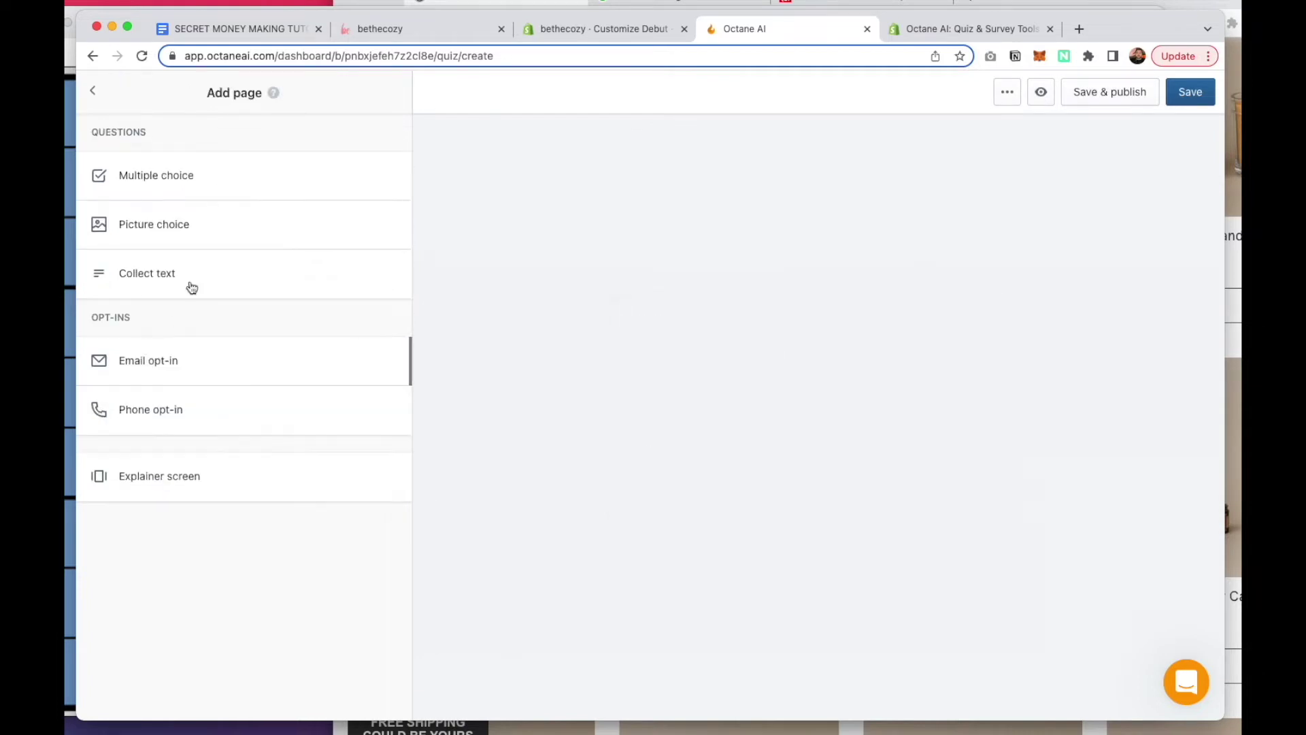
pyautogui.click(145, 177)
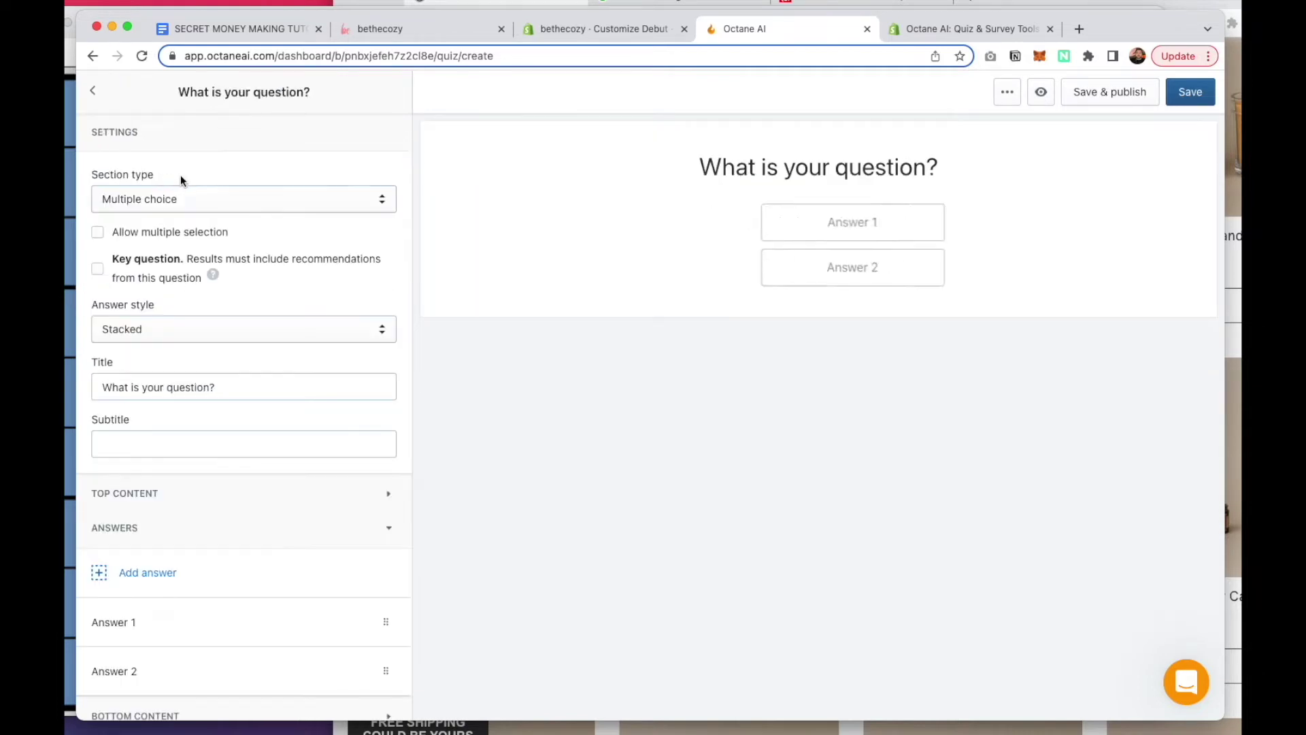
pyautogui.tripleClick(187, 389)
pyautogui.write('Wh')
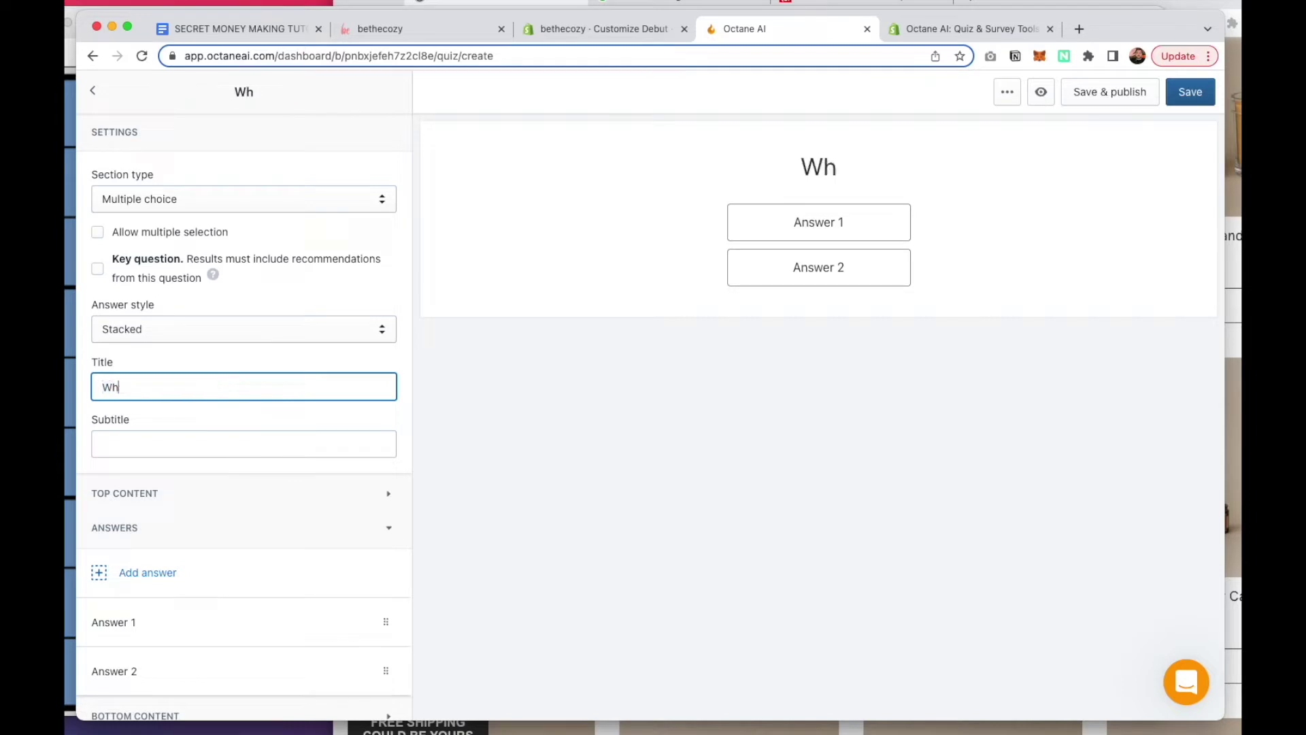
pyautogui.write('at is your prize ran')
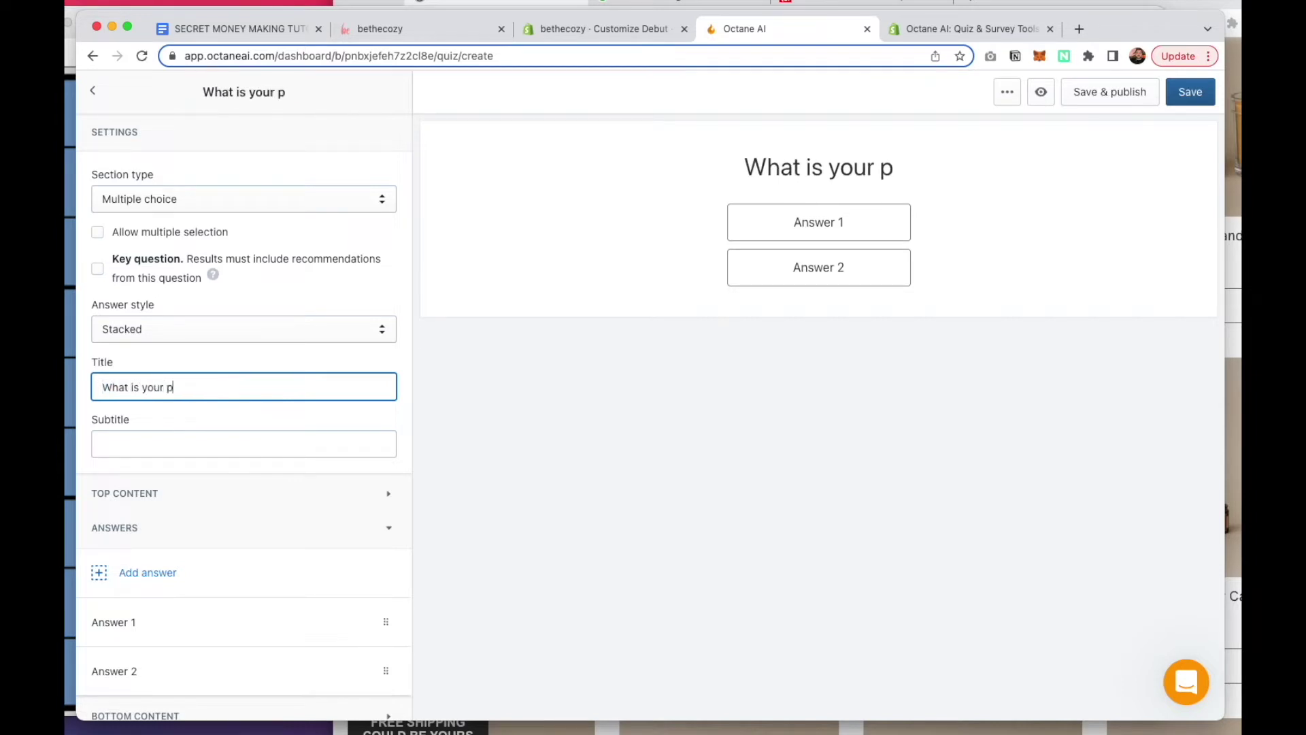
pyautogui.press('BackSpace')
pyautogui.press('BackSpace')
pyautogui.press('BackSpace')
pyautogui.press('BackSpace')
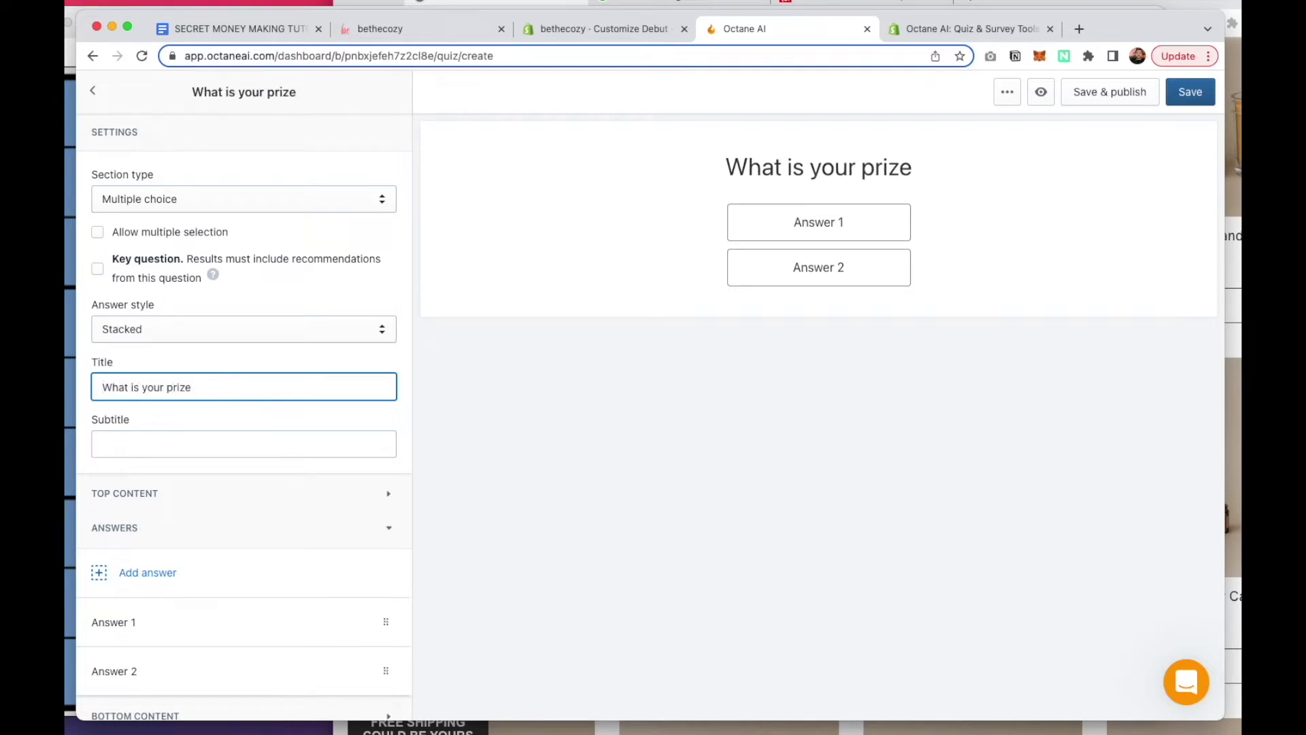
pyautogui.press('BackSpace')
pyautogui.press('BackSpace')
pyautogui.write('ce range')
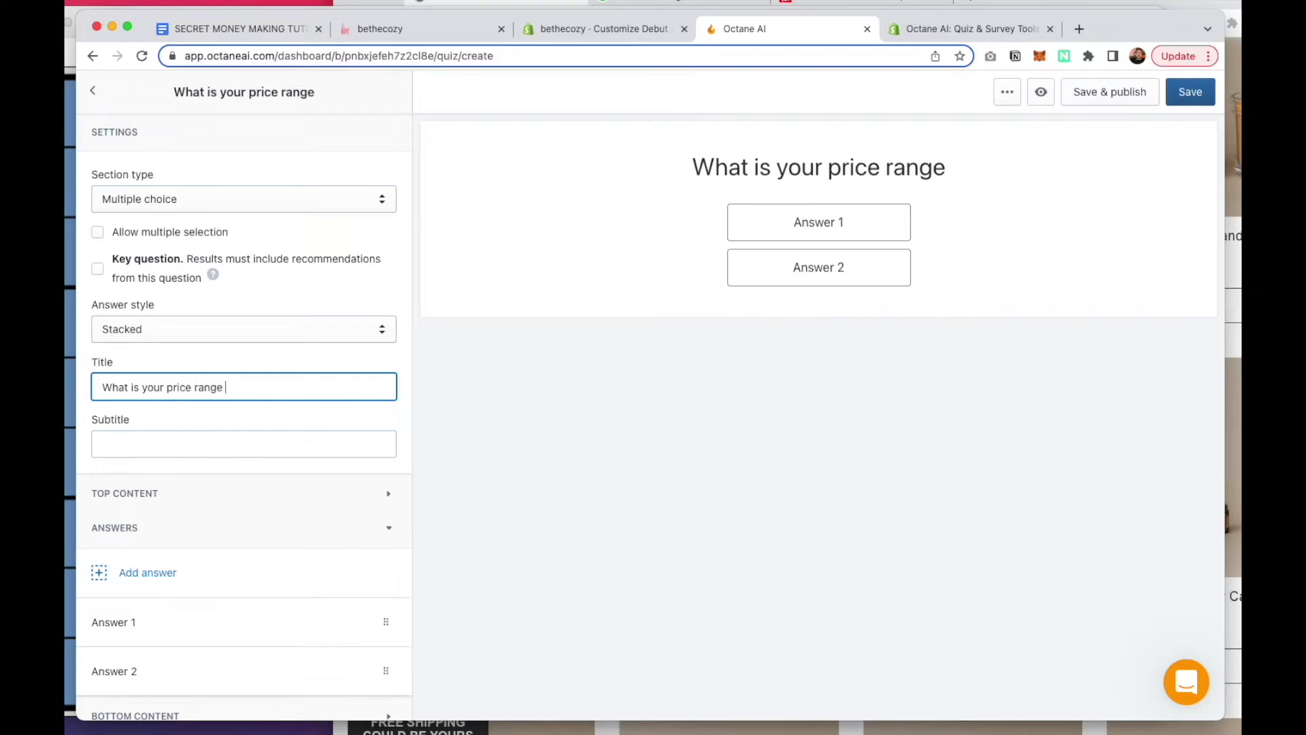
pyautogui.write(' for this gift?')
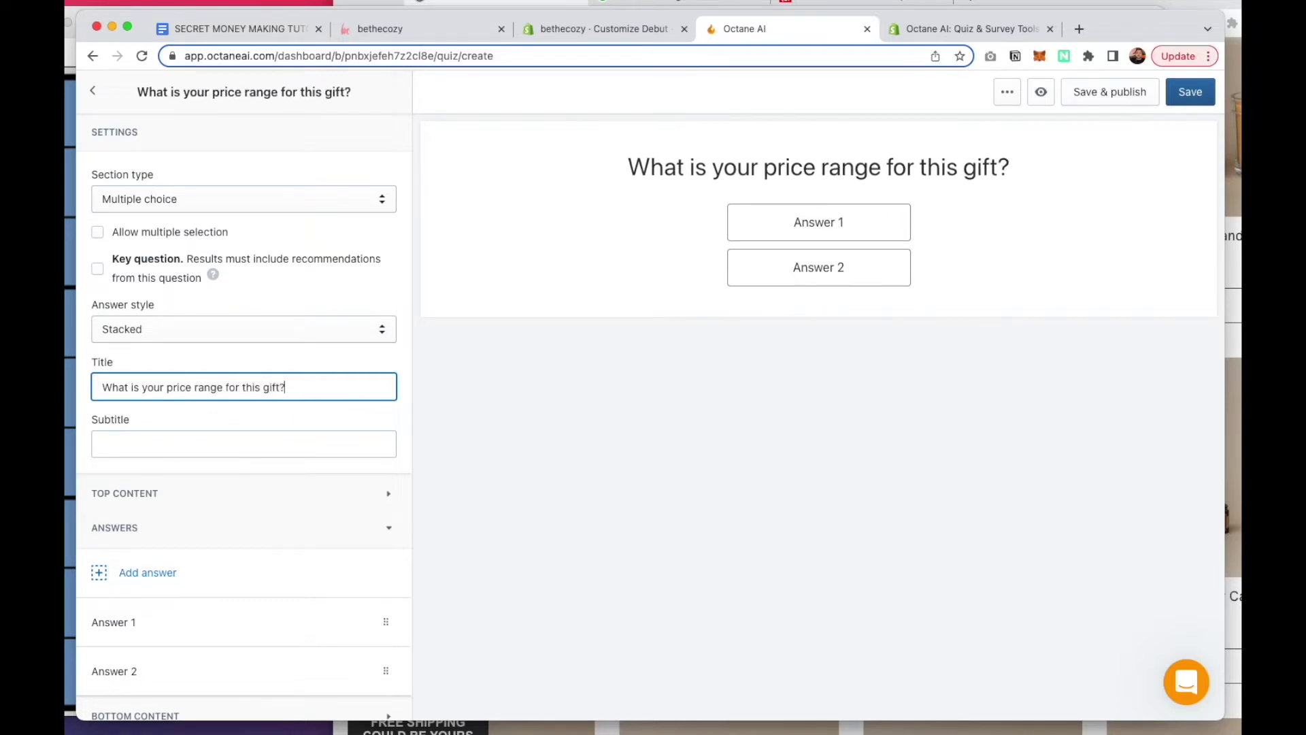
# Label its answers 'Under $50' and '$50 or more'
pyautogui.scroll(-5, 137, 452)
pyautogui.click(137, 425)
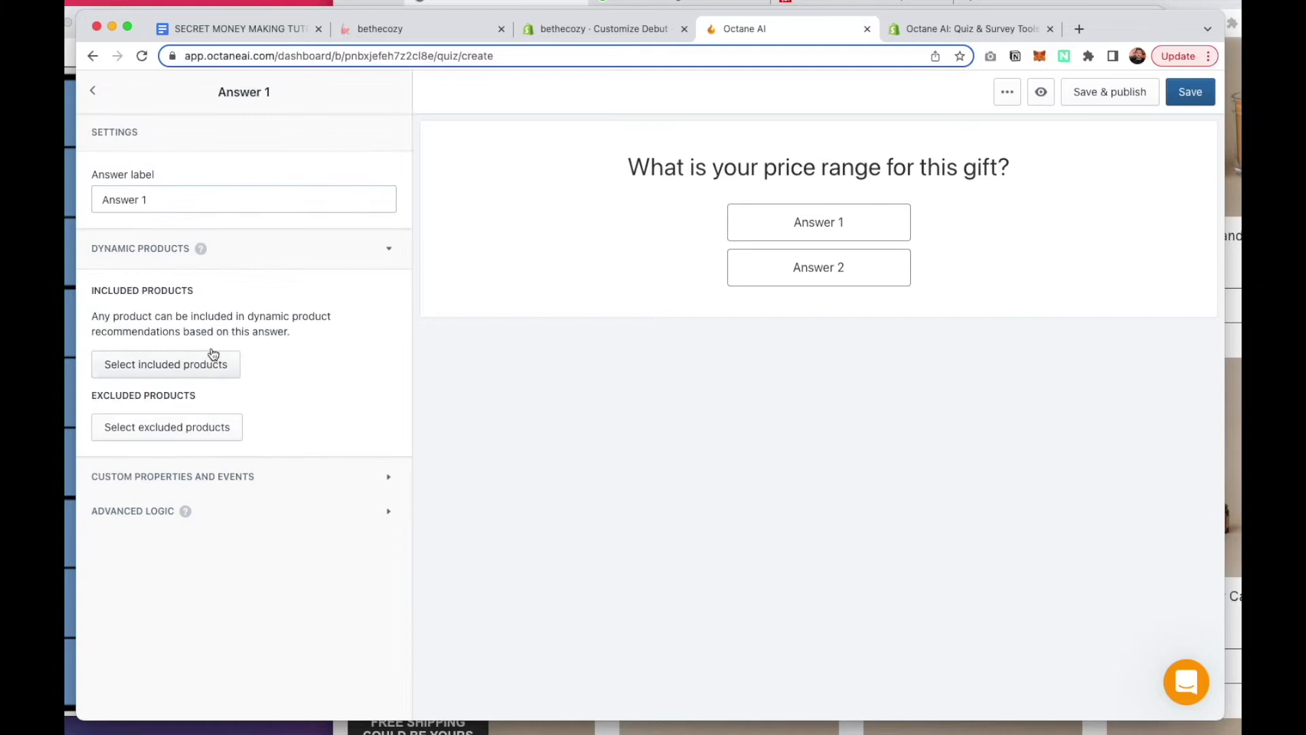
pyautogui.tripleClick(187, 193)
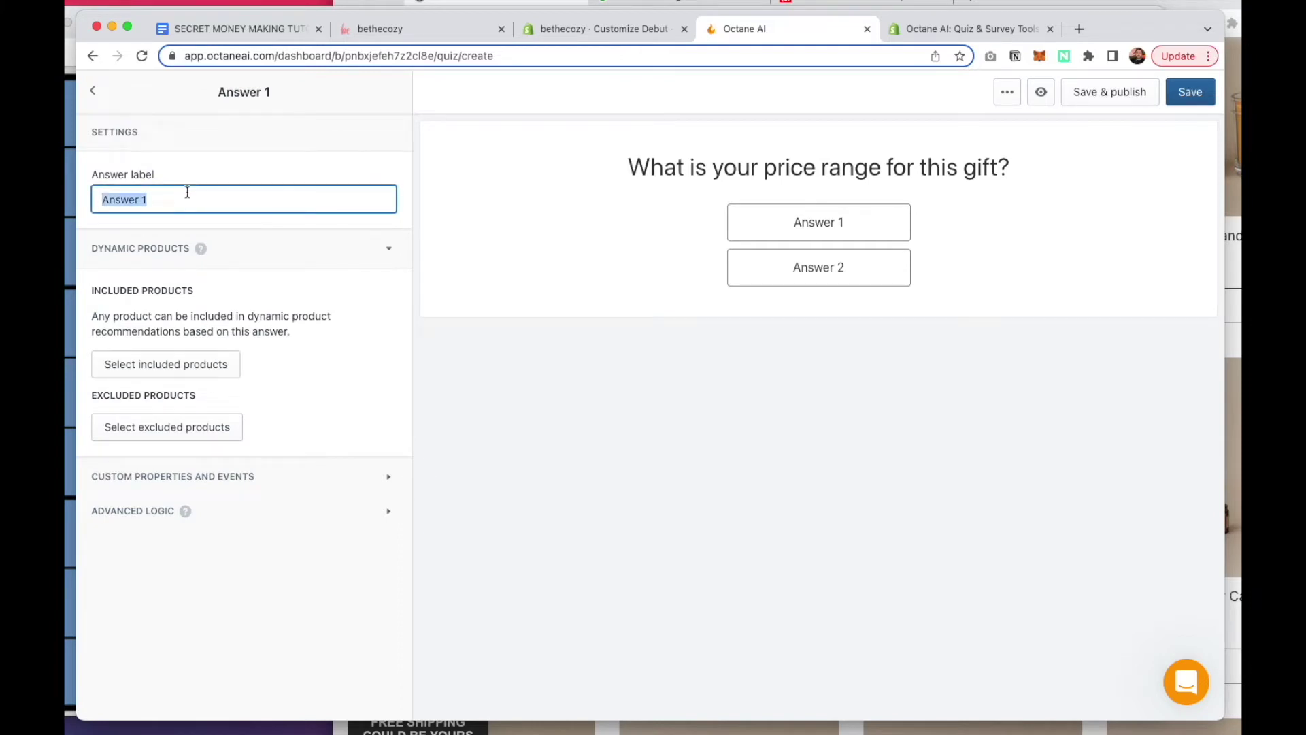
pyautogui.press('BackSpace')
pyautogui.write('Under ')
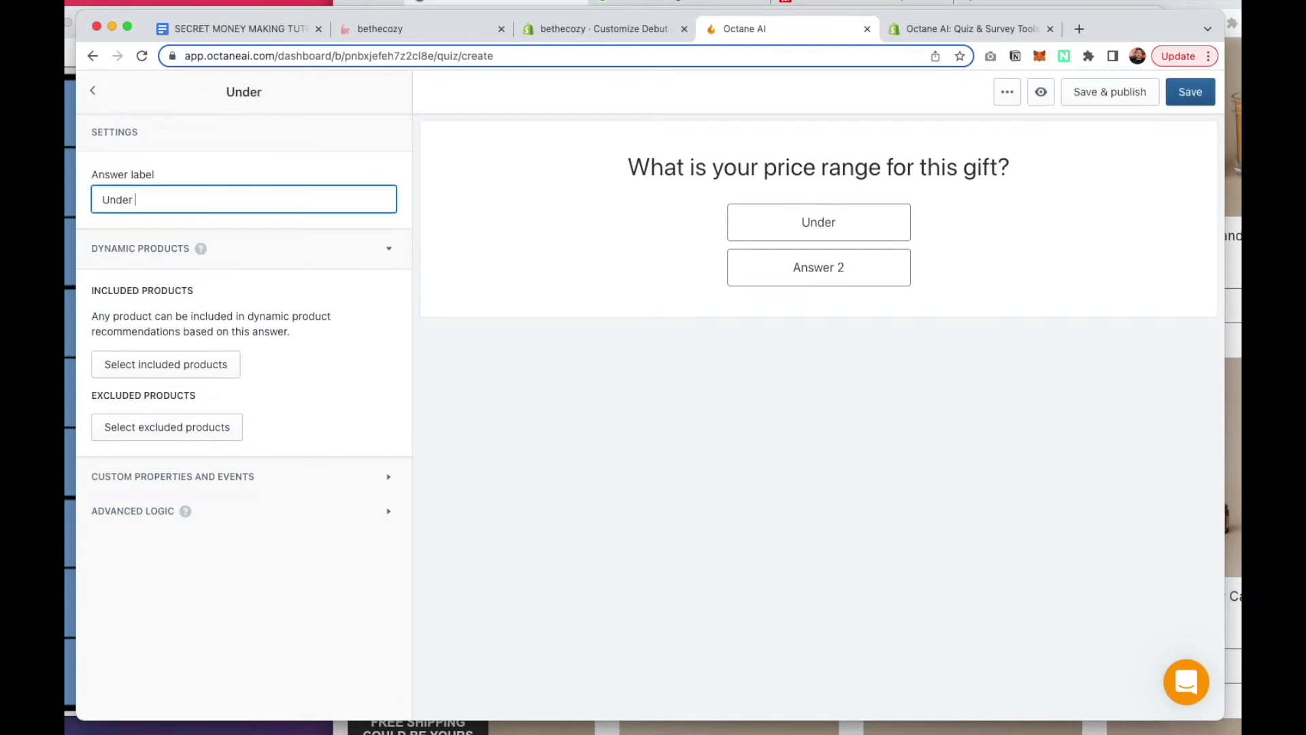
pyautogui.write('$50')
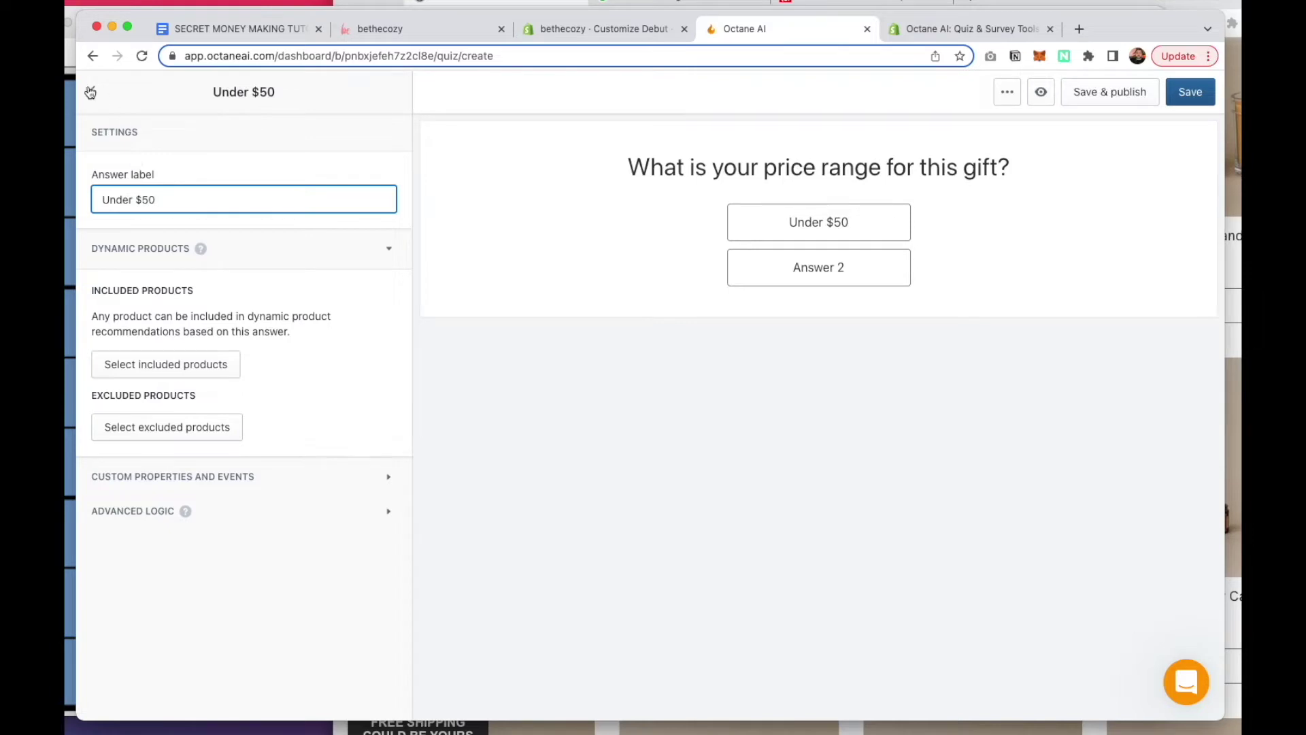
pyautogui.click(90, 92)
pyautogui.scroll(-4, 210, 273)
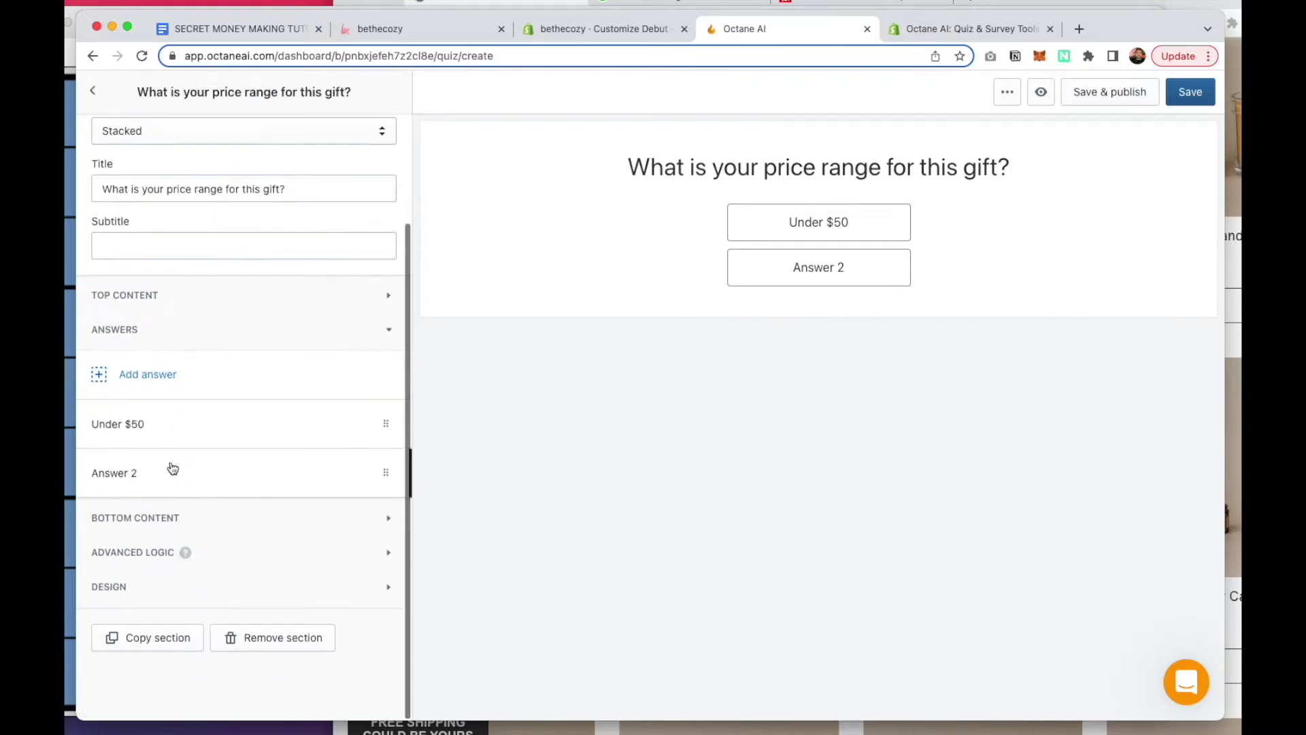
pyautogui.click(173, 469)
pyautogui.doubleClick(190, 206)
pyautogui.click(190, 206)
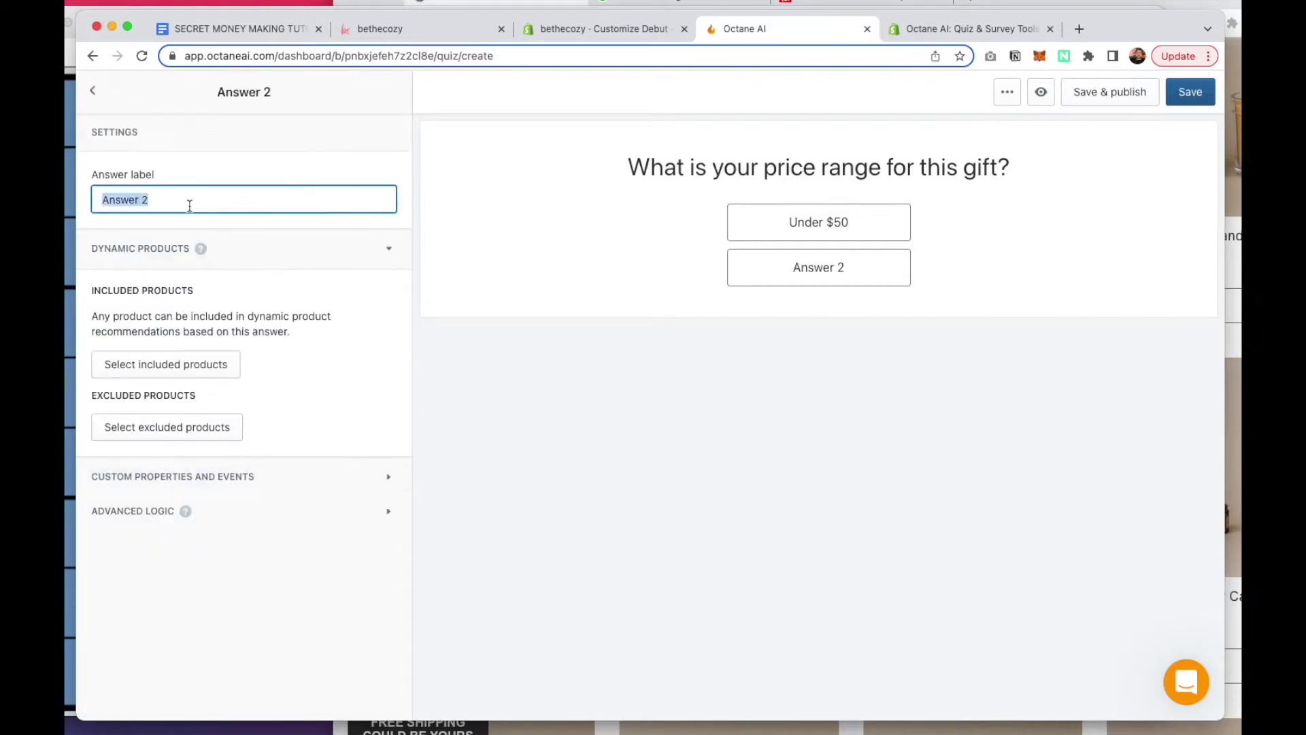
pyautogui.write('$50 or more')
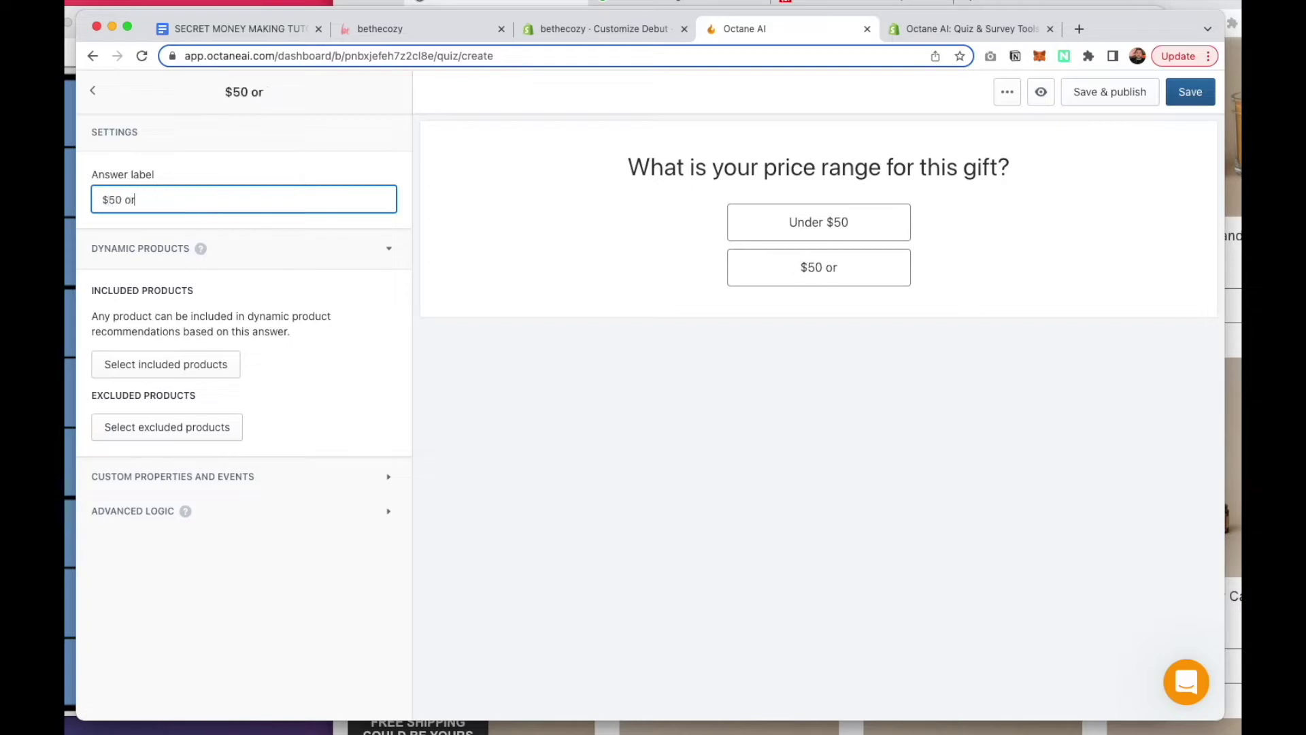
# Mark the price range question as a key question
pyautogui.click(93, 93)
pyautogui.scroll(-2, 260, 340)
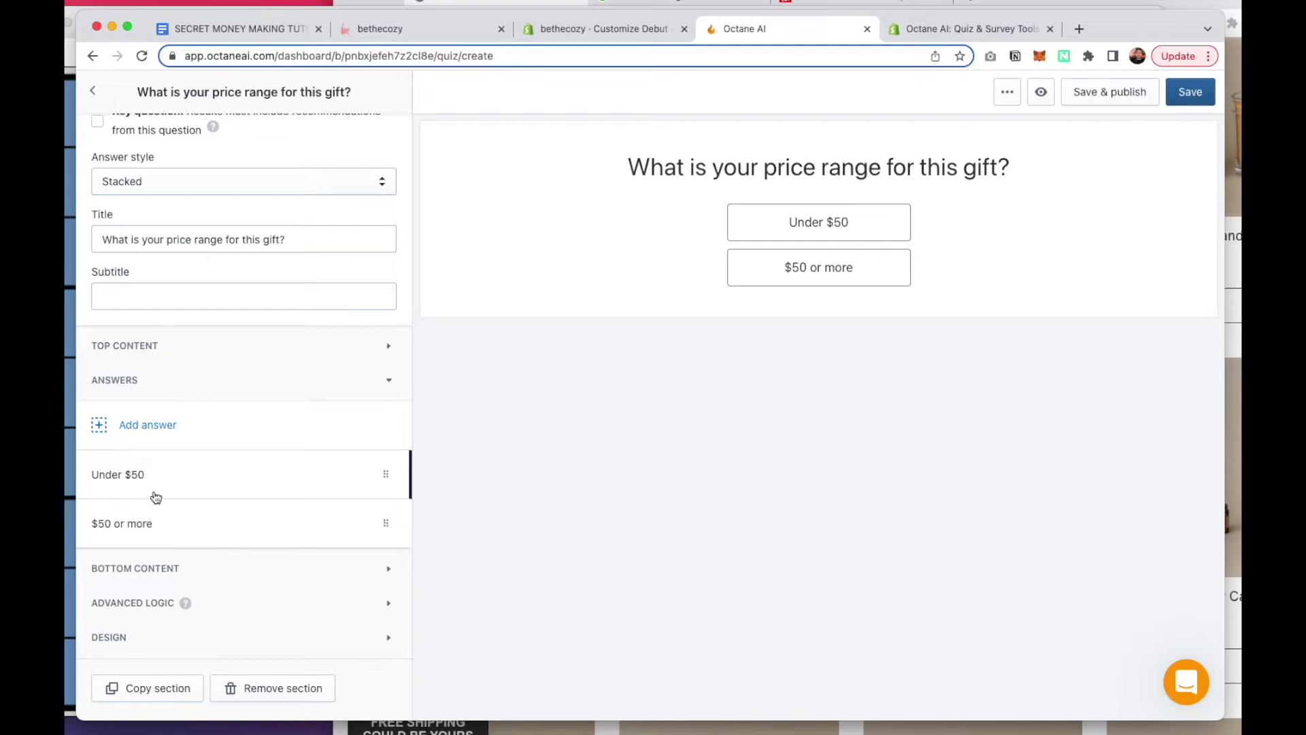
pyautogui.click(149, 477)
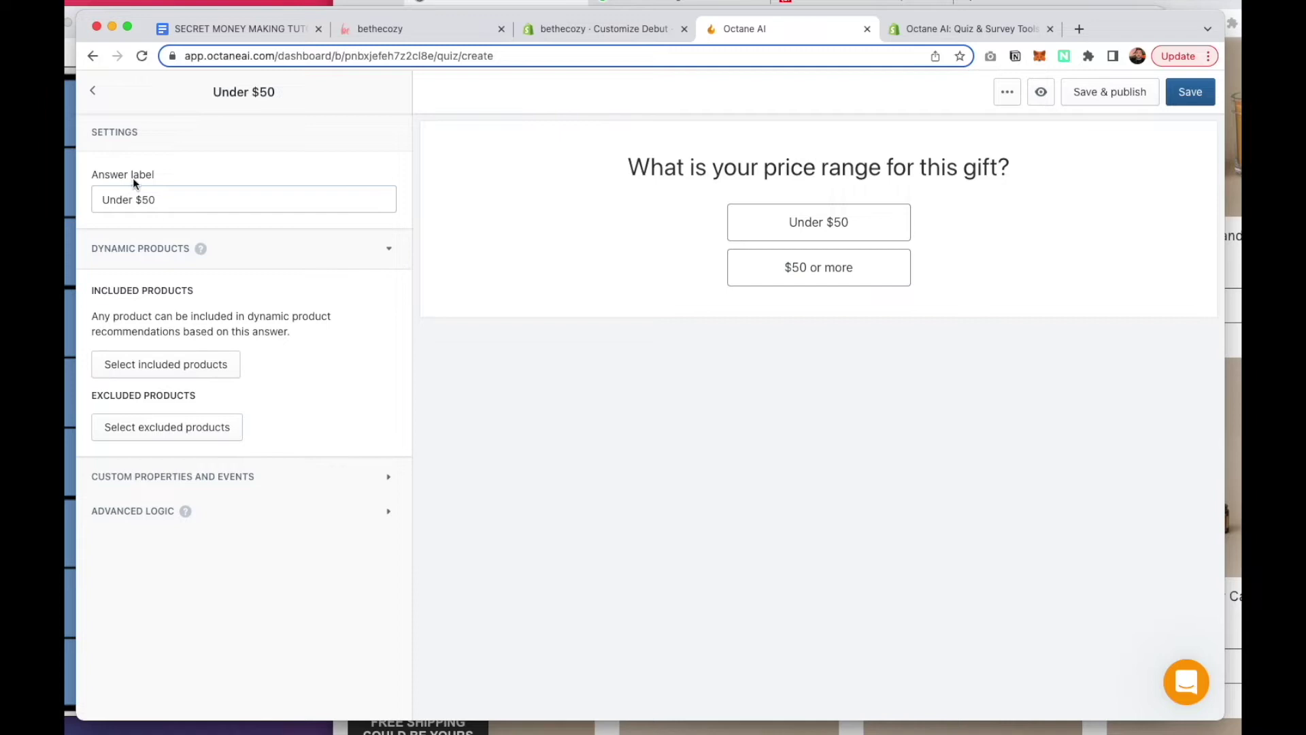
pyautogui.click(140, 197)
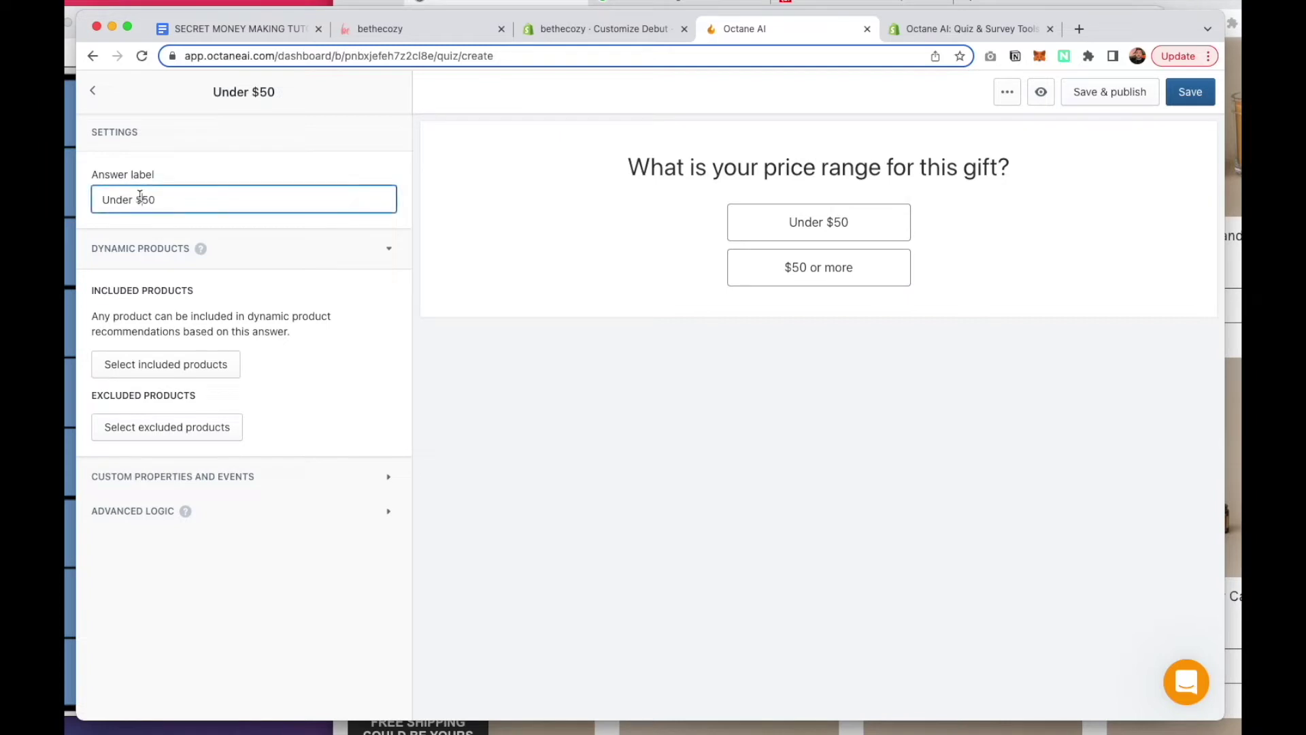
pyautogui.click(94, 92)
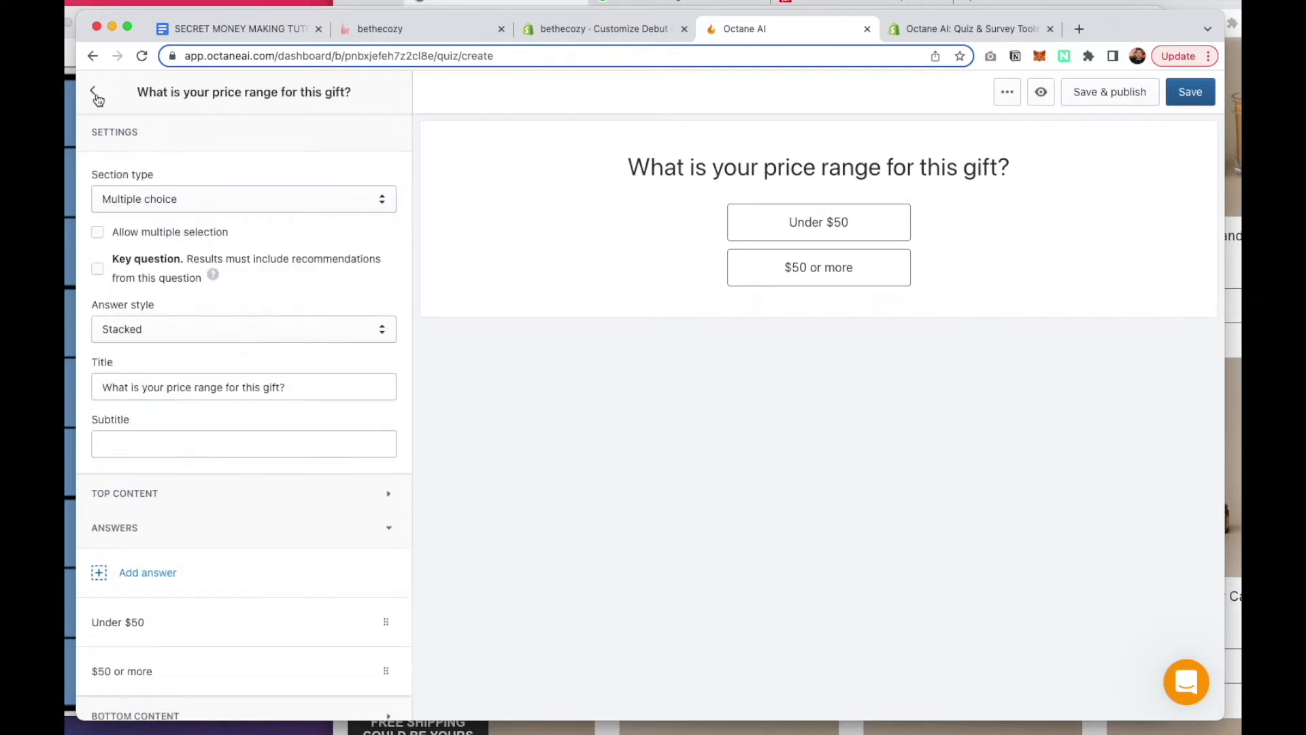
pyautogui.click(98, 268)
# Make the Under $50 answer recommend products tagged Under $50
pyautogui.scroll(-1, 255, 281)
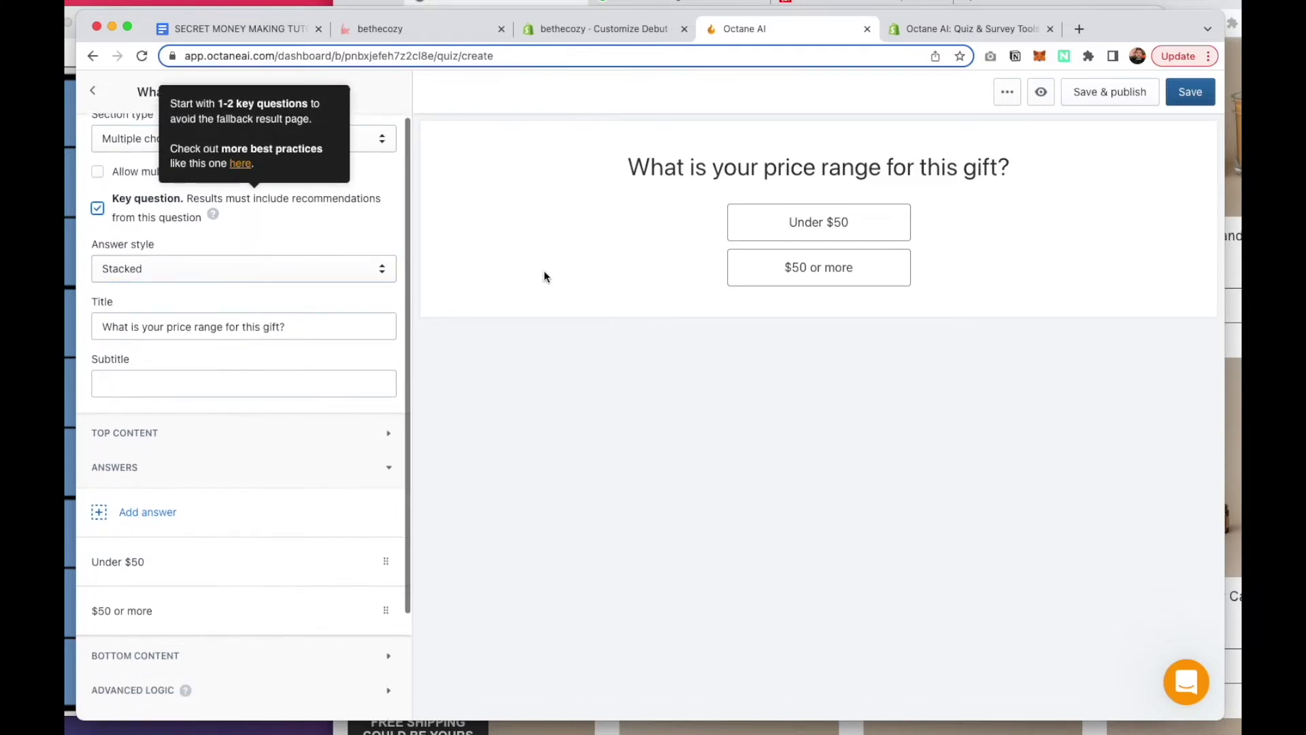
pyautogui.scroll(-2, 218, 306)
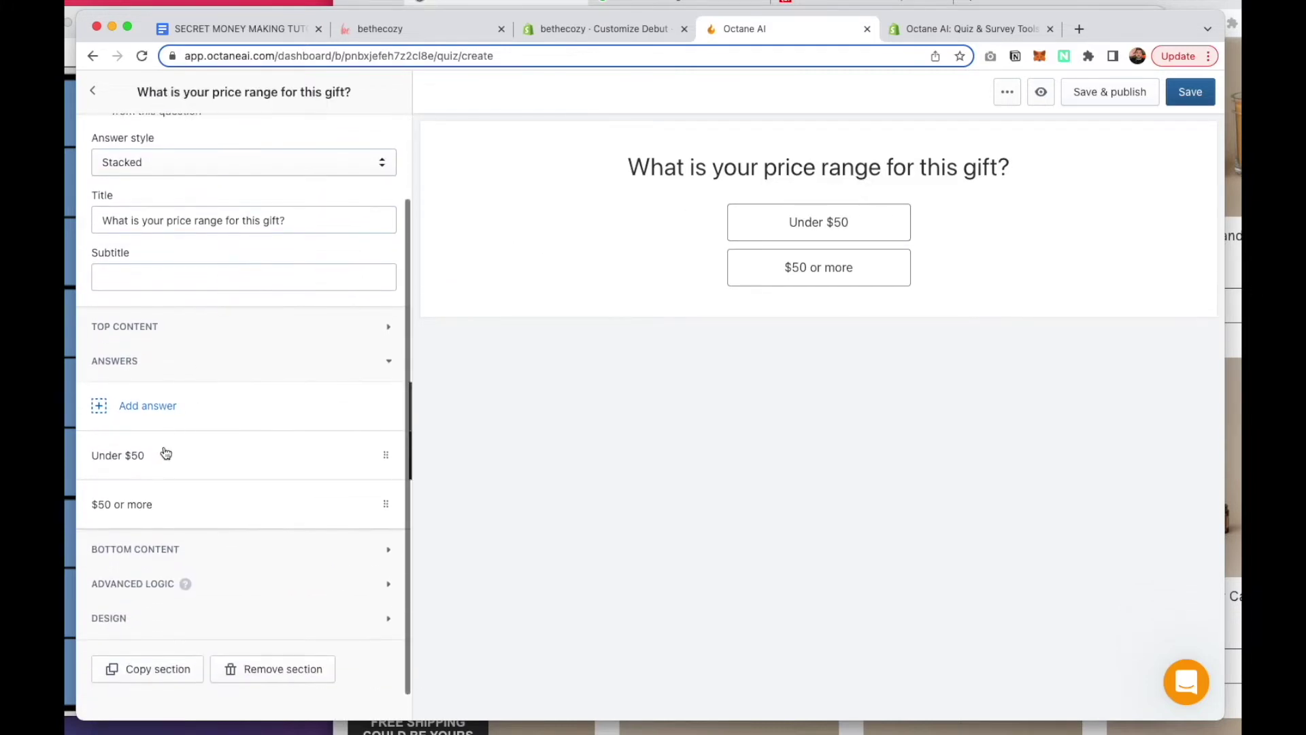
pyautogui.click(151, 466)
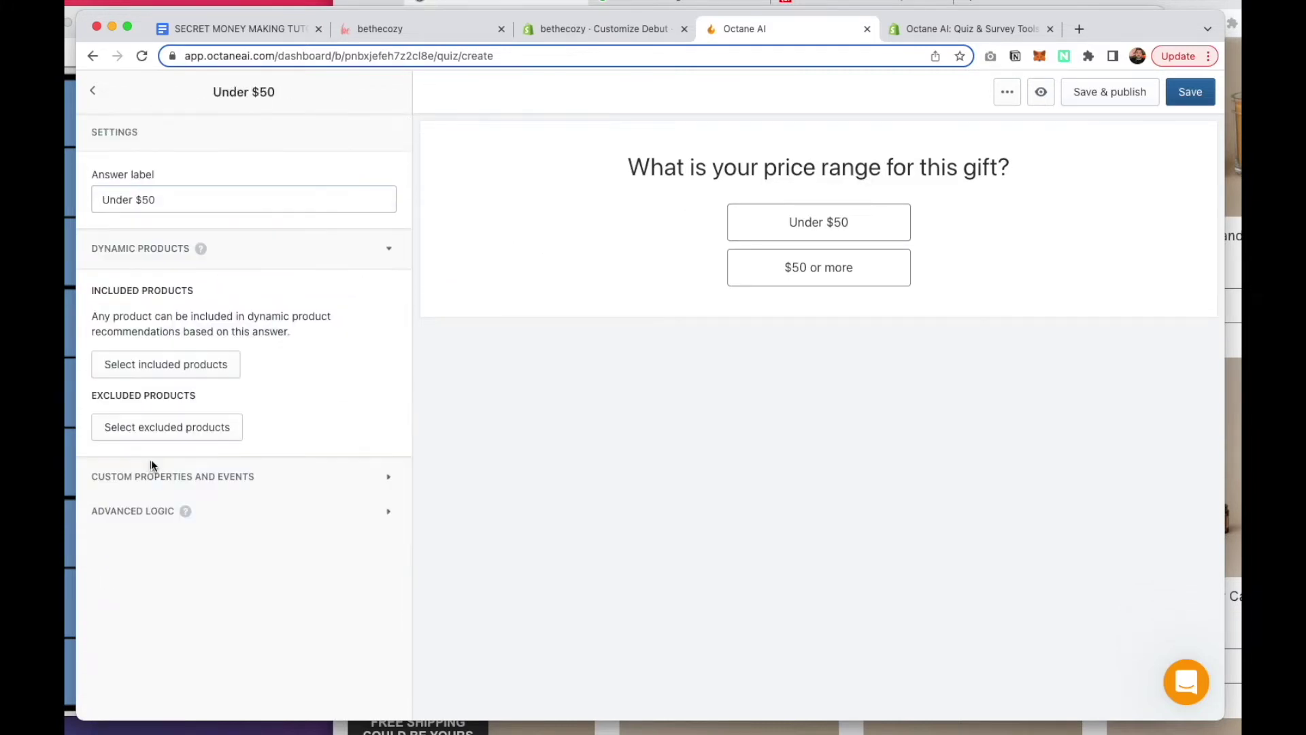
pyautogui.click(176, 374)
pyautogui.click(556, 175)
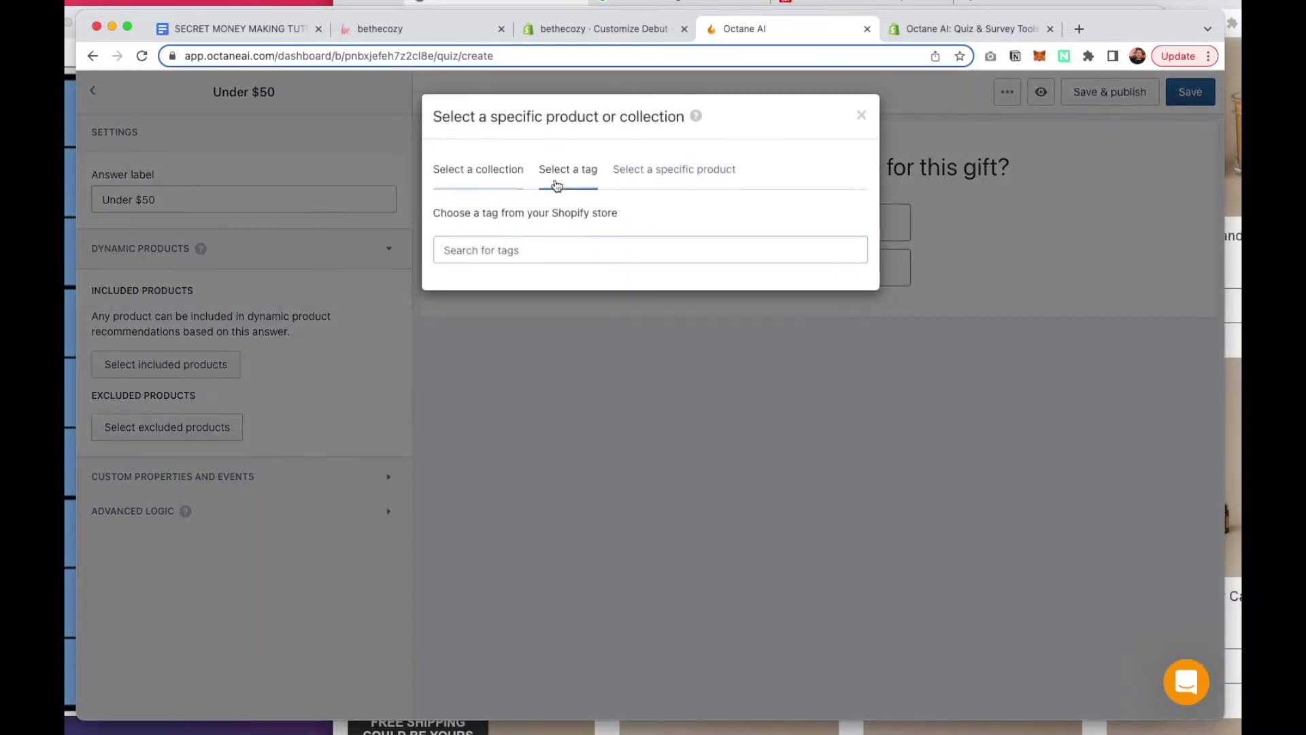
pyautogui.click(500, 309)
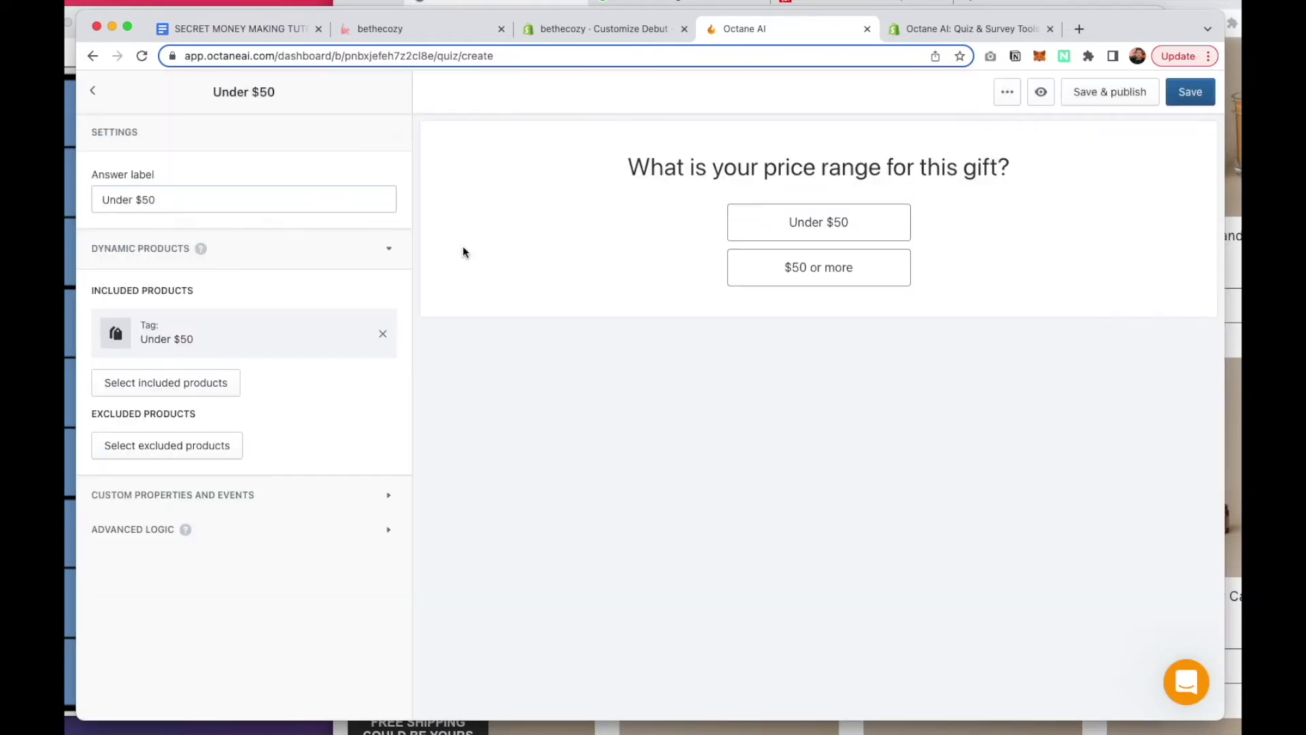
pyautogui.click(93, 91)
# Make the $50 or more answer recommend products tagged $50+
pyautogui.scroll(-3, 204, 340)
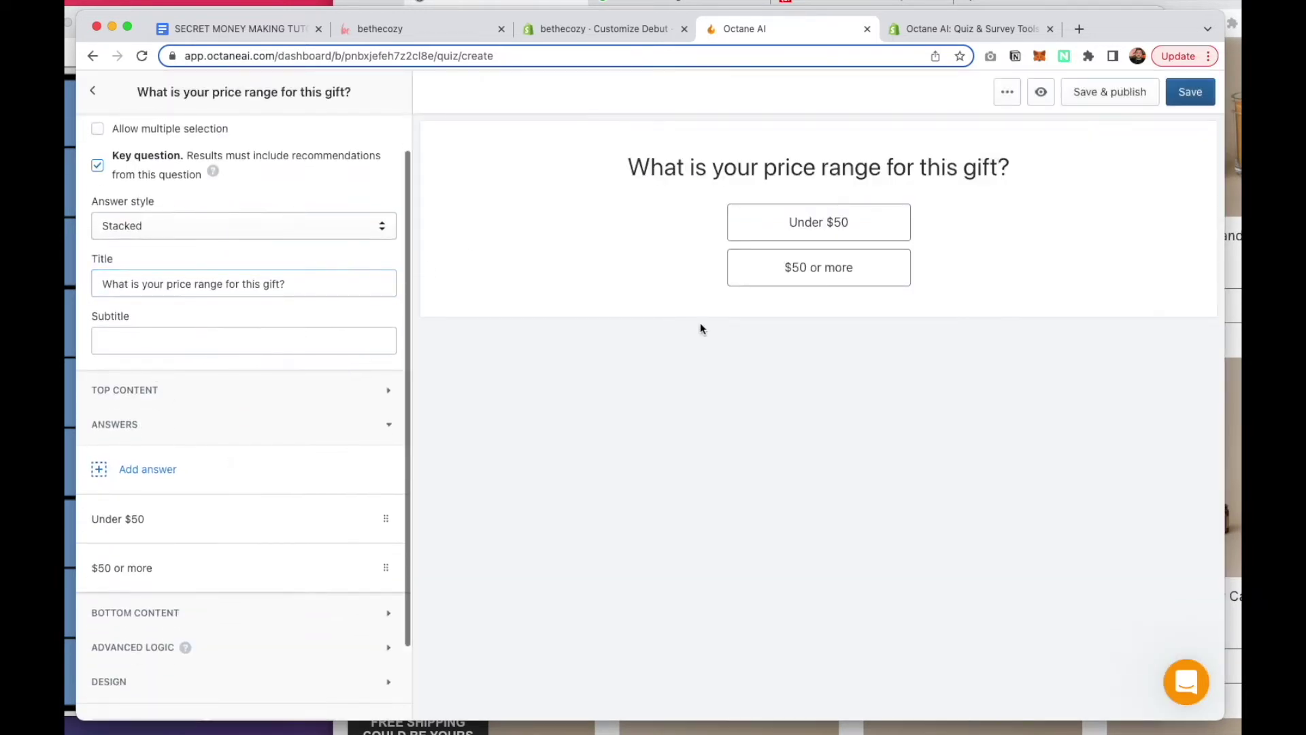
pyautogui.click(794, 275)
pyautogui.click(195, 368)
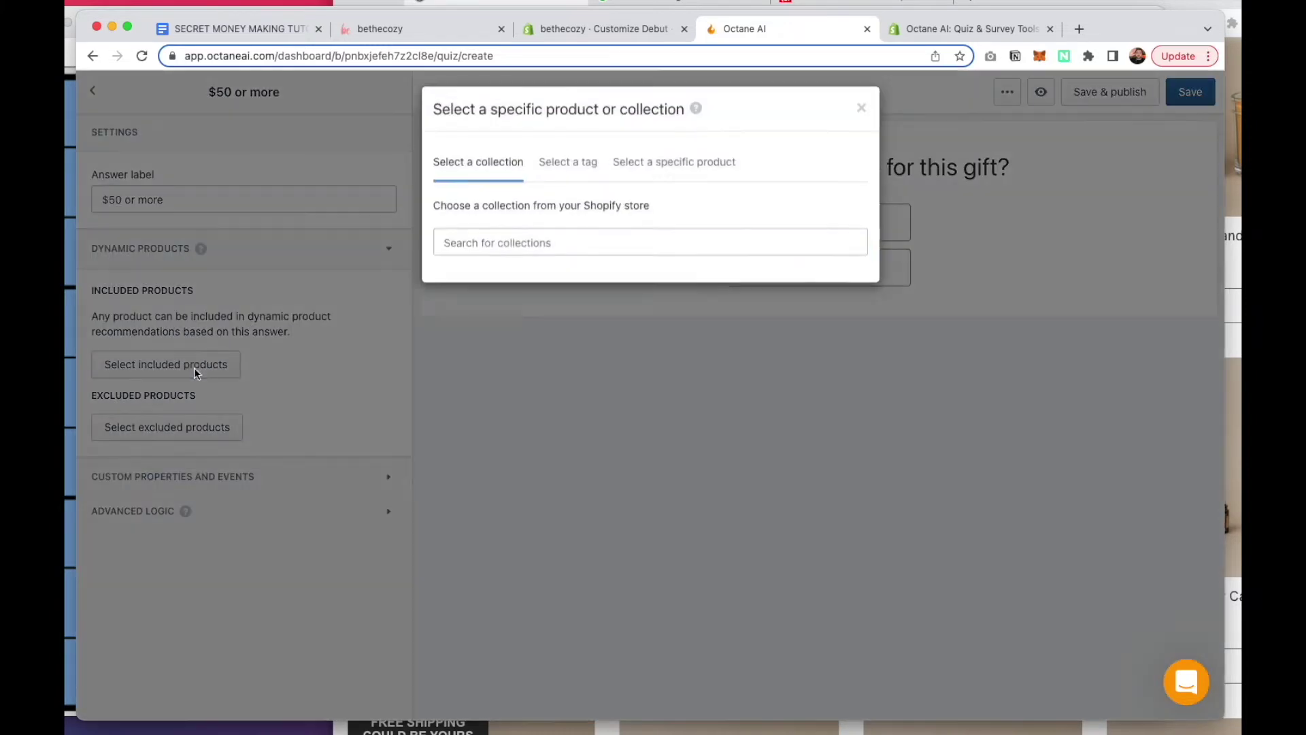
pyautogui.click(571, 171)
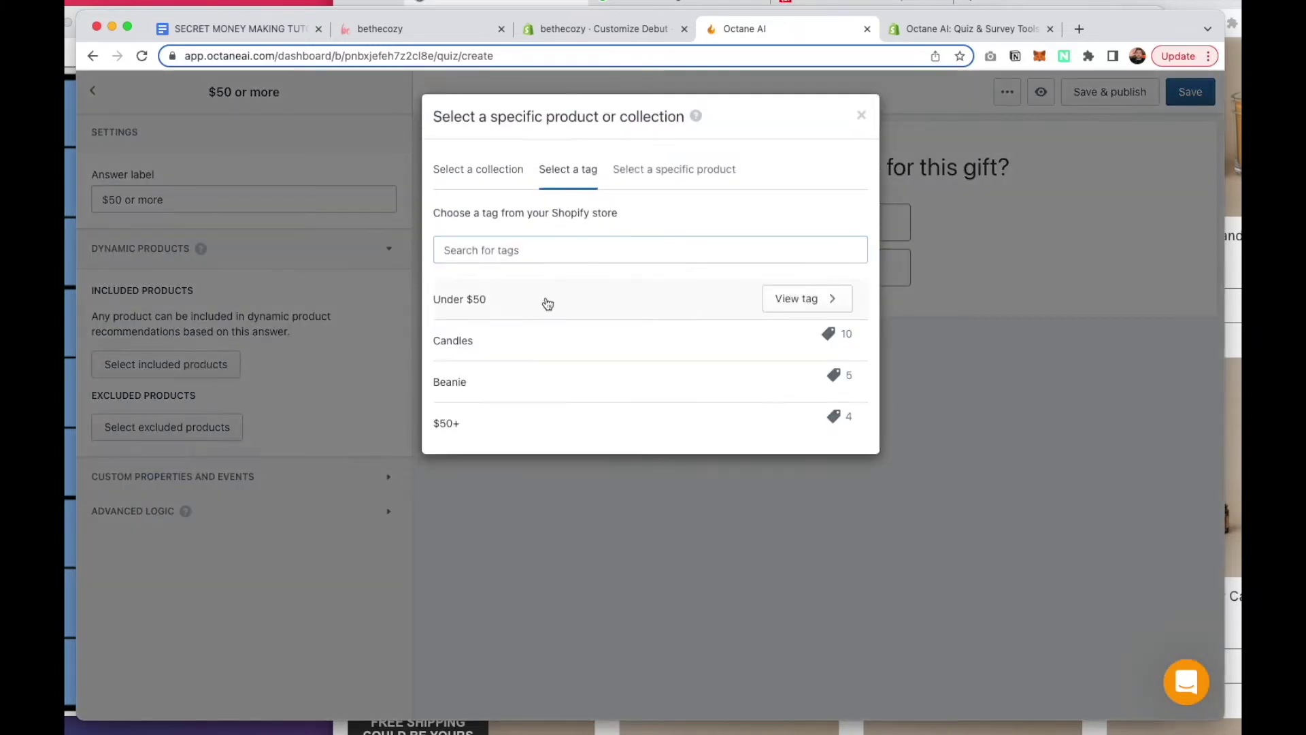
pyautogui.click(485, 412)
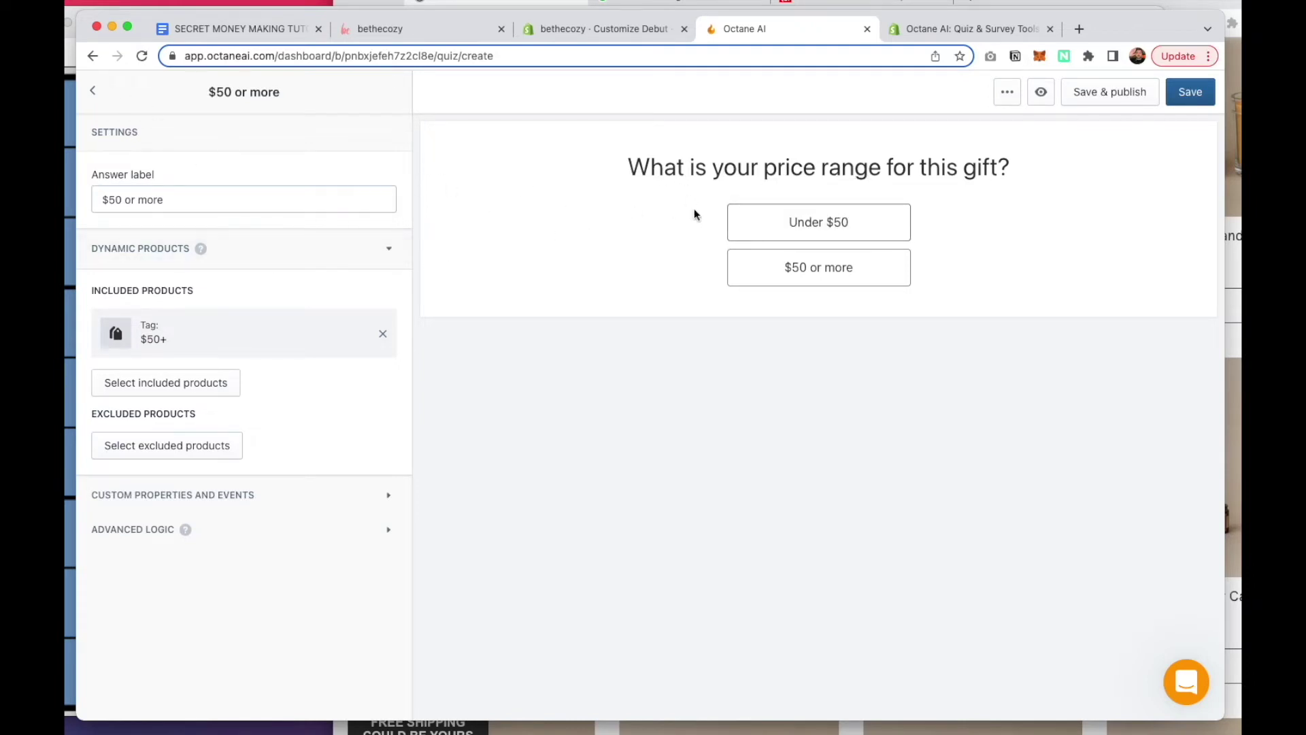
# Drag the price range question above the What is your email? page in the Build list
pyautogui.click(93, 92)
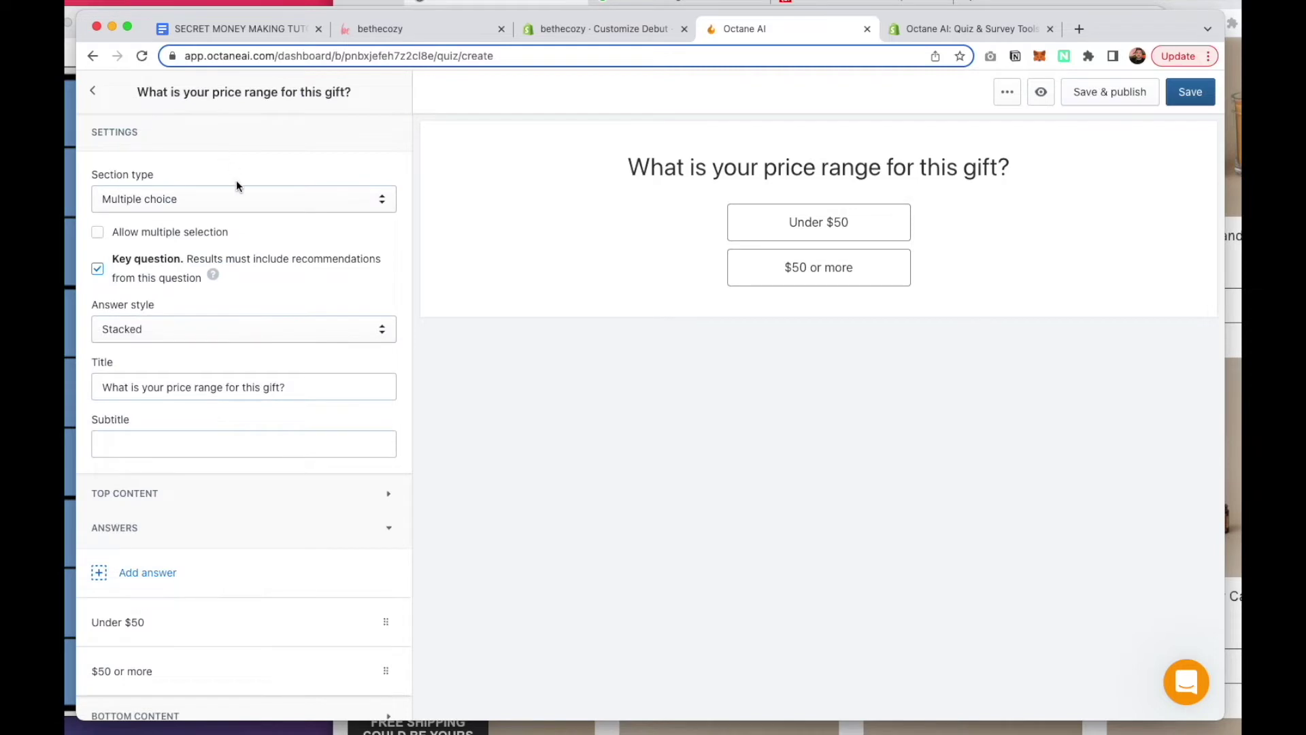
pyautogui.click(93, 91)
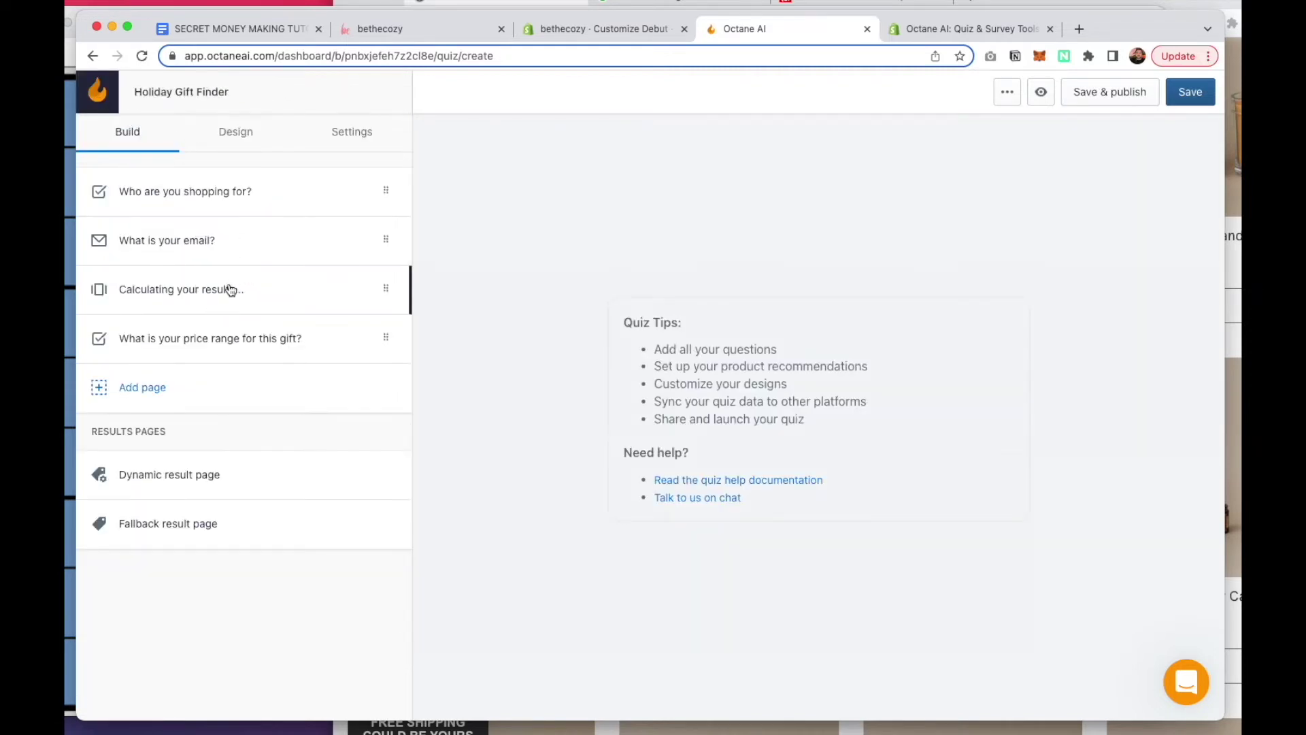
pyautogui.moveTo(373, 345); pyautogui.dragTo(393, 236)
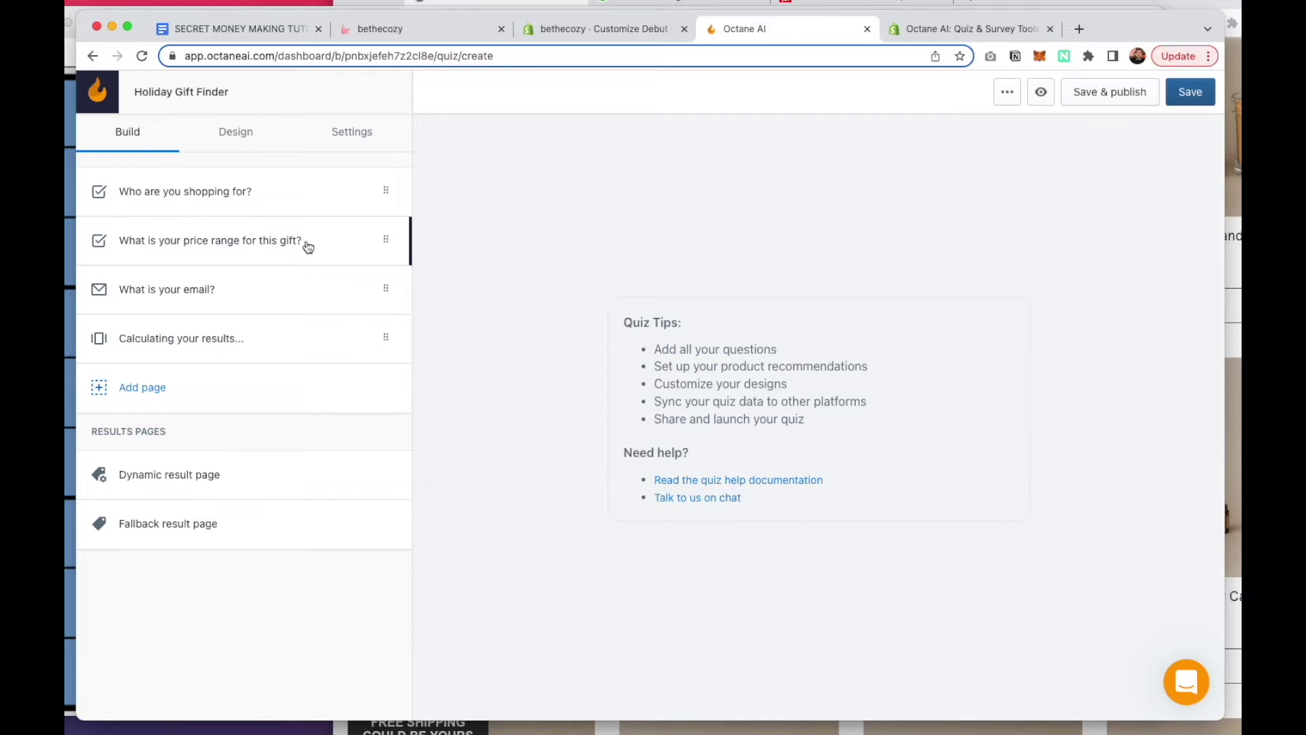
pyautogui.click(202, 288)
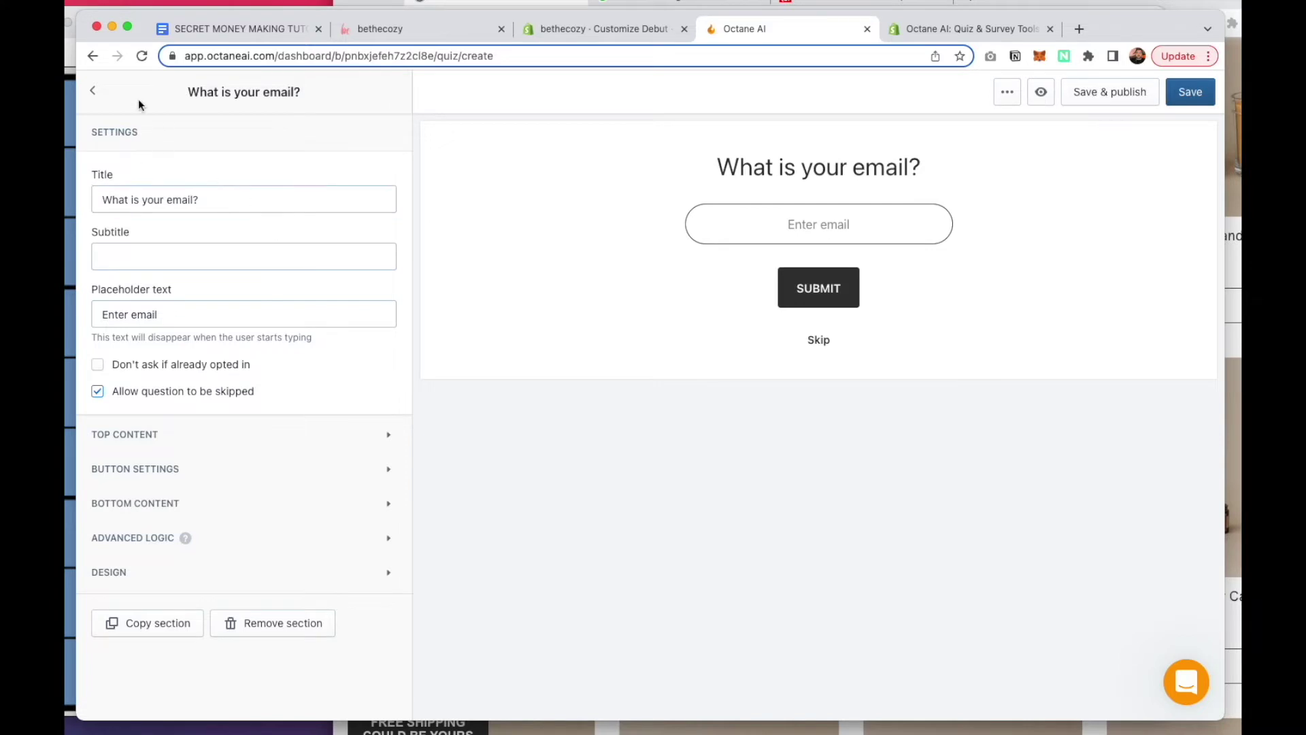
pyautogui.click(219, 194)
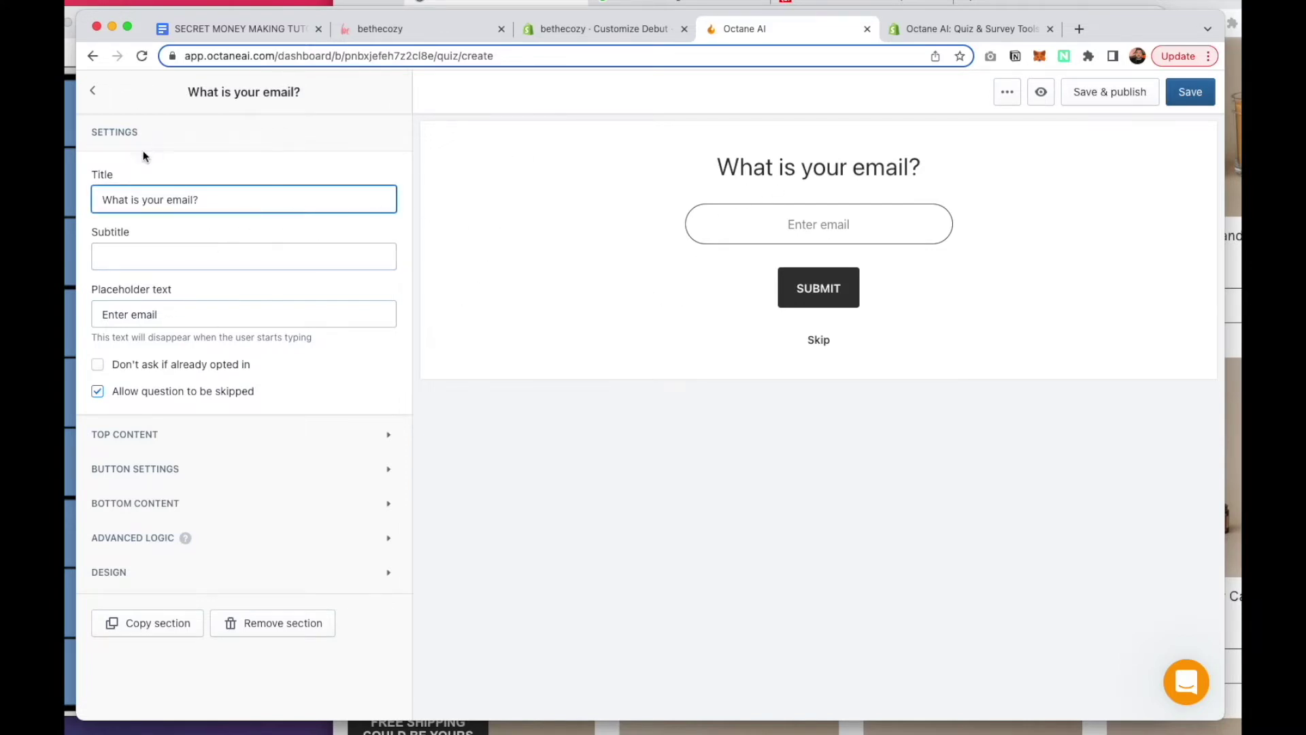
pyautogui.click(94, 93)
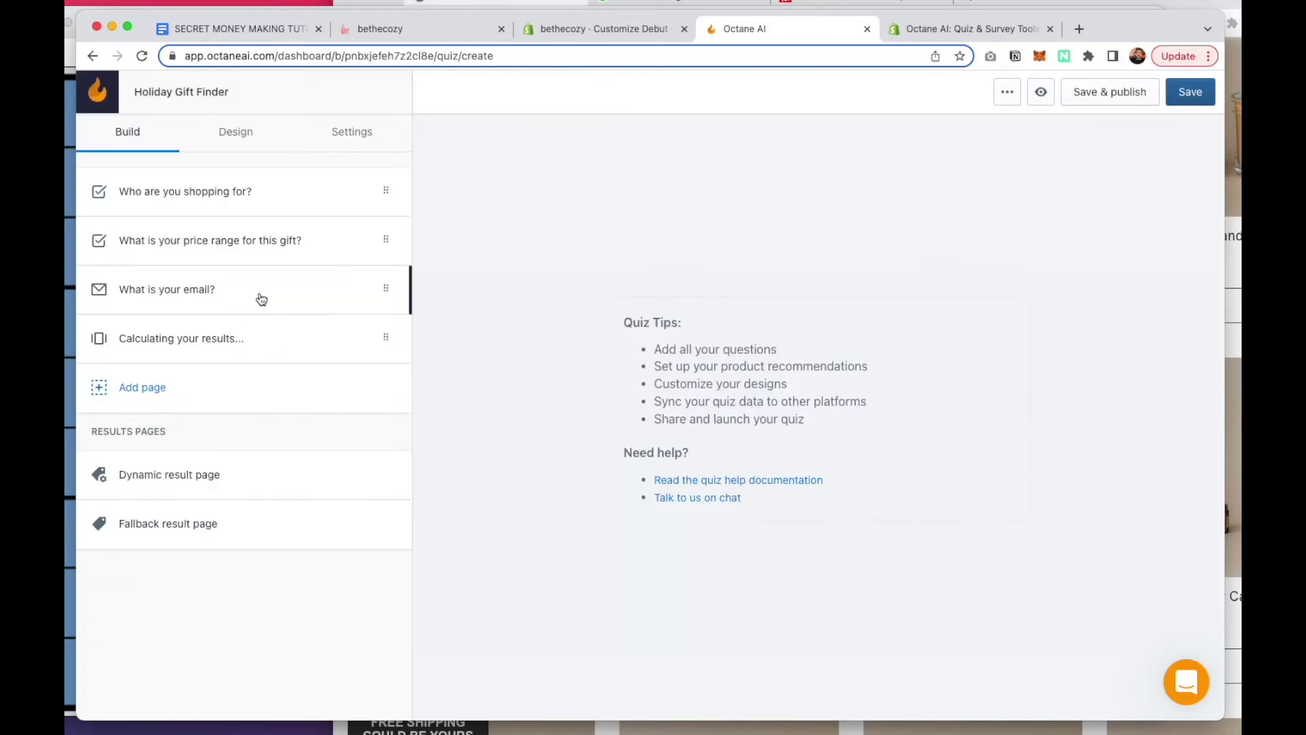
# Change the Calculating your results... page title to 'Finding you the perfect gift!'
pyautogui.click(238, 339)
pyautogui.click(222, 204)
pyautogui.tripleClick(222, 205)
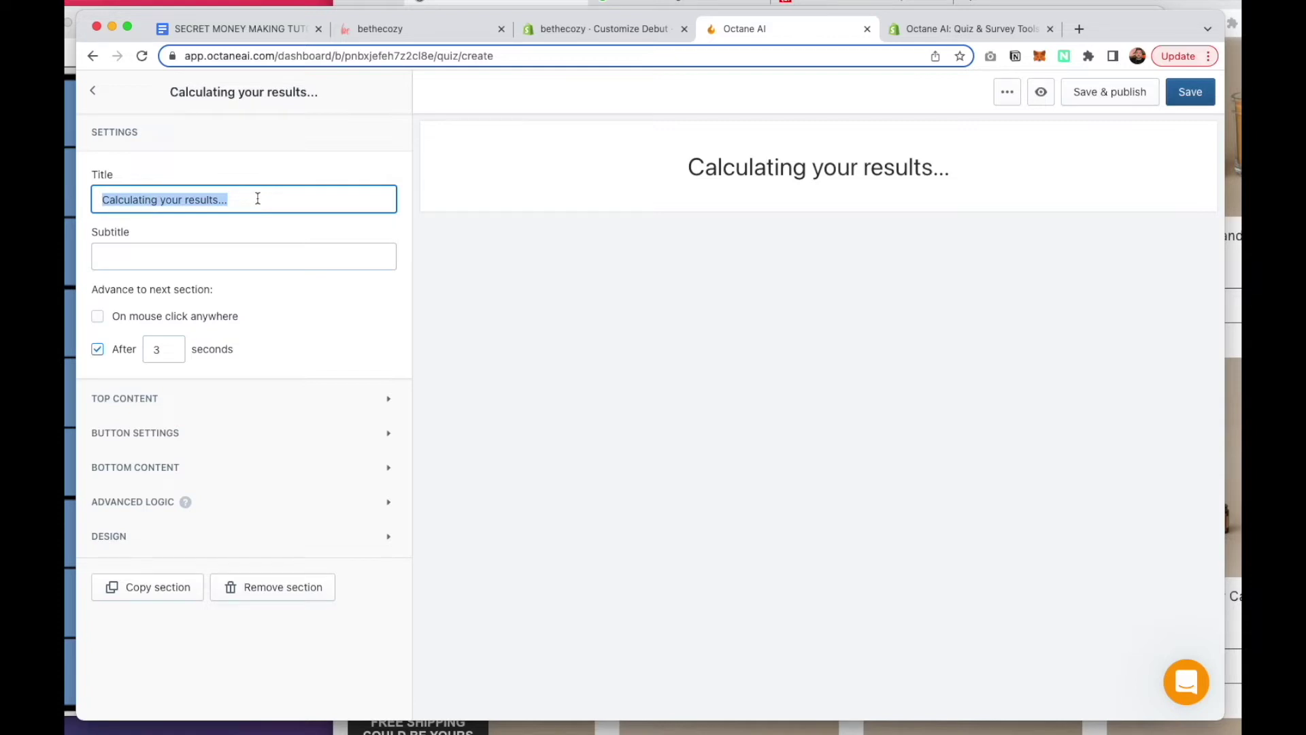
pyautogui.write('Finding you th e')
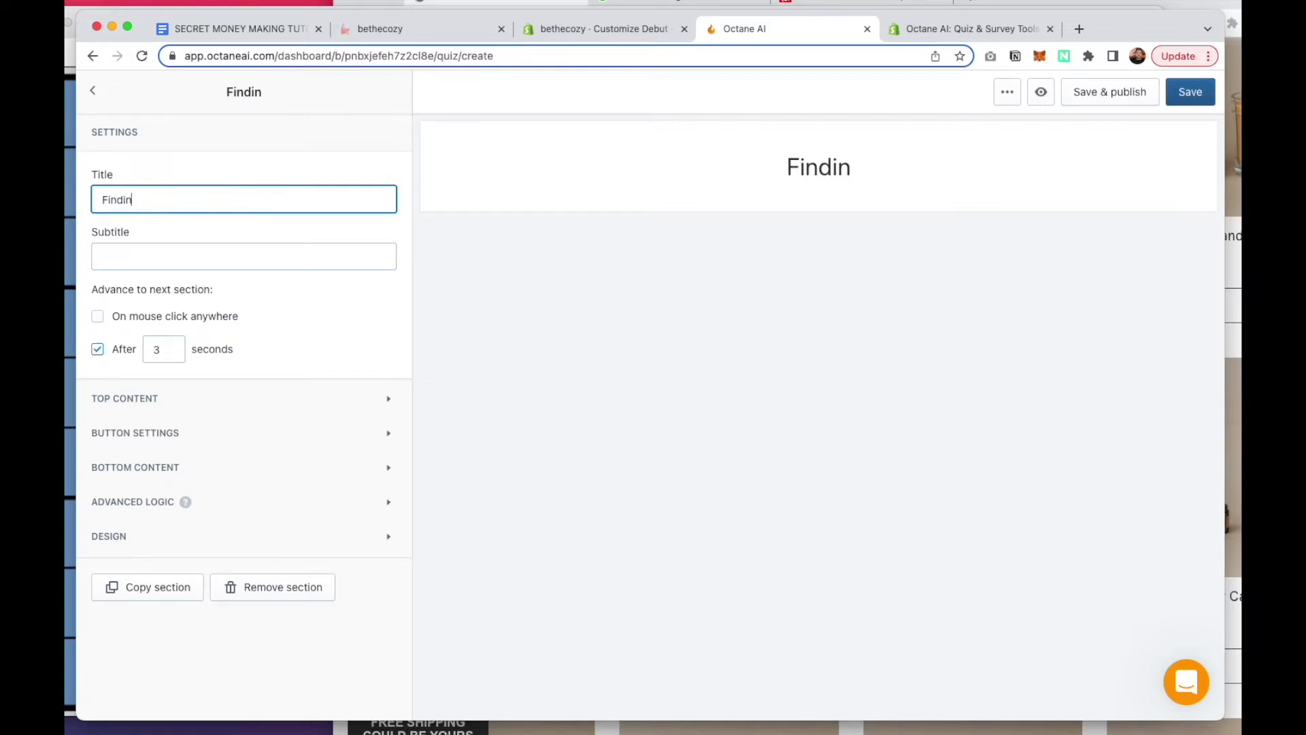
pyautogui.press('BackSpace')
pyautogui.press('BackSpace')
pyautogui.write('e perf')
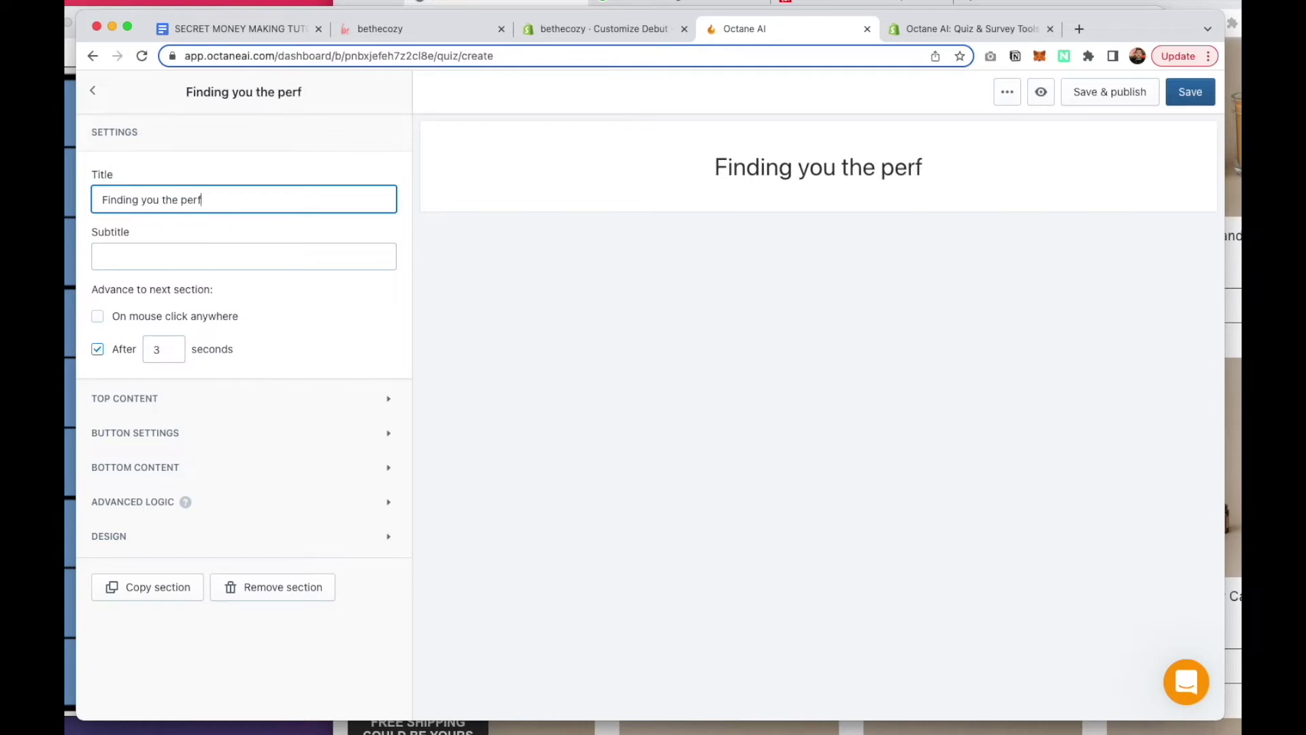
pyautogui.write('ect gift!')
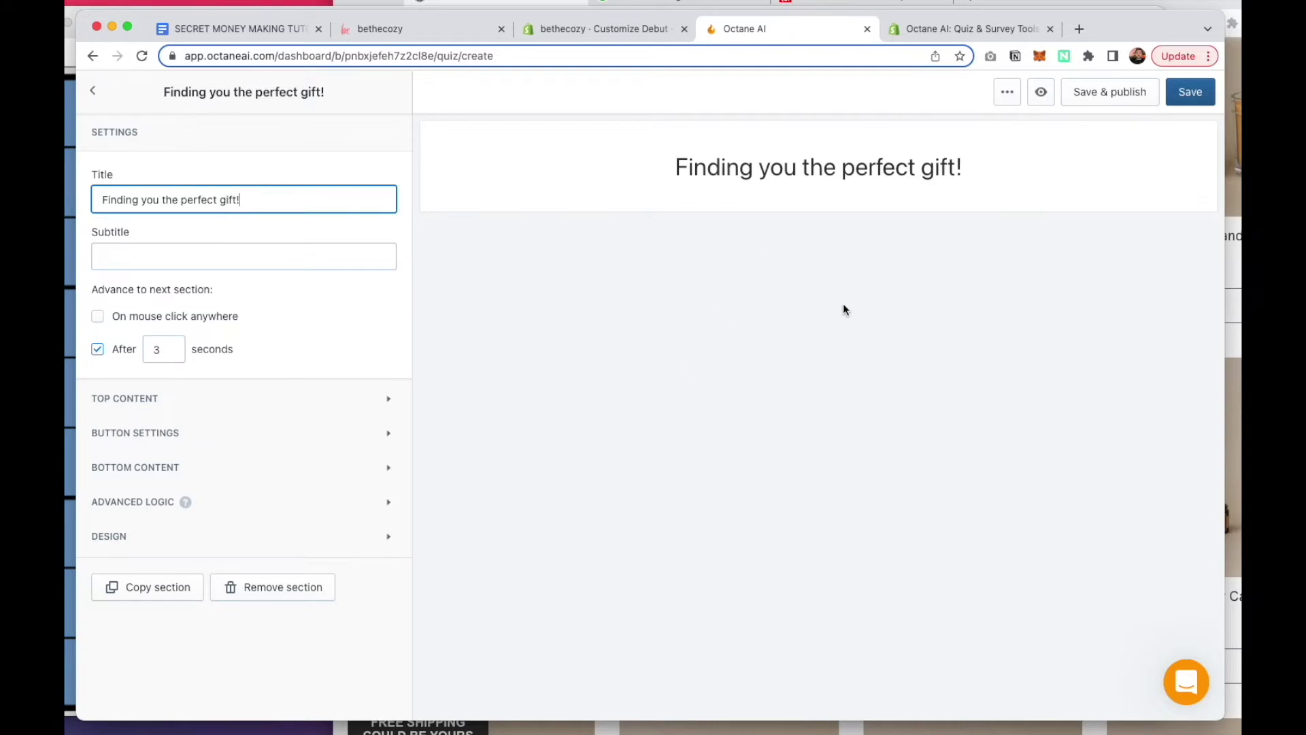
pyautogui.hotkey('ctrl', 't')
# Go to giphy.com and search for 'searching' GIFs
pyautogui.write('giphy')
pyautogui.press('Return')
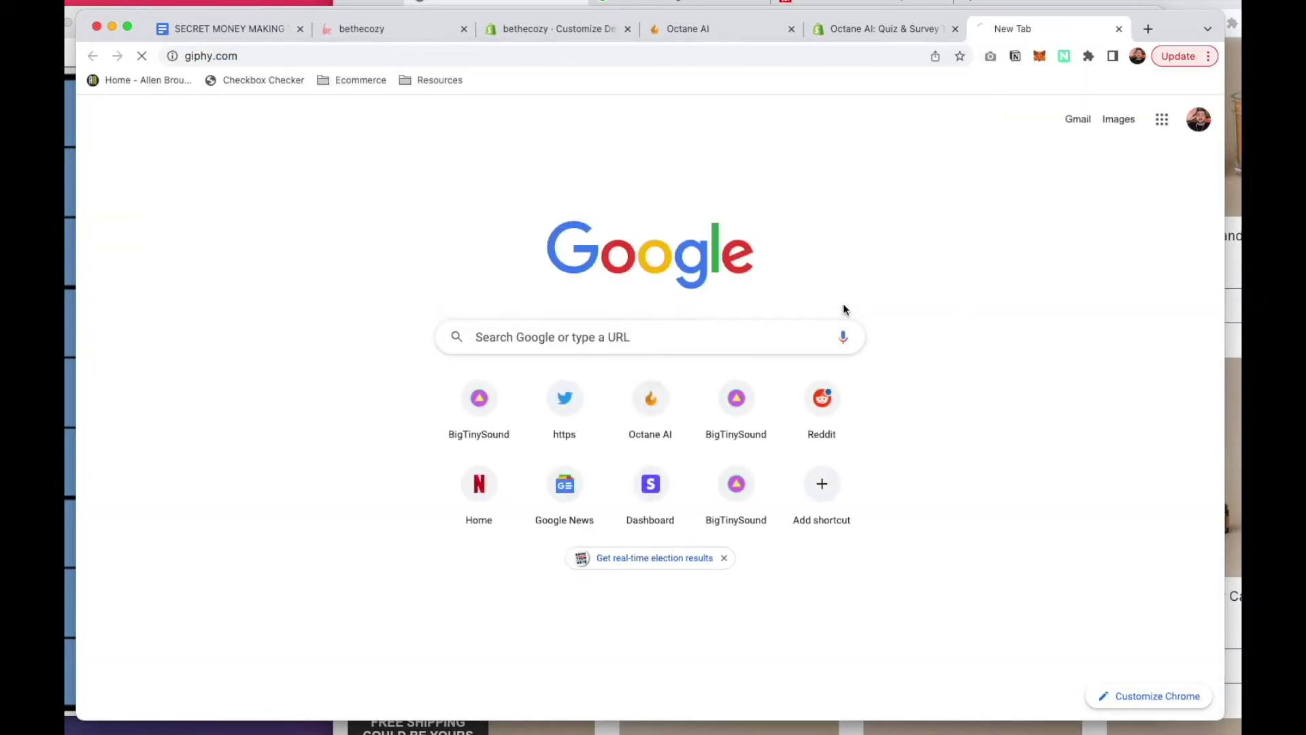
pyautogui.write('s')
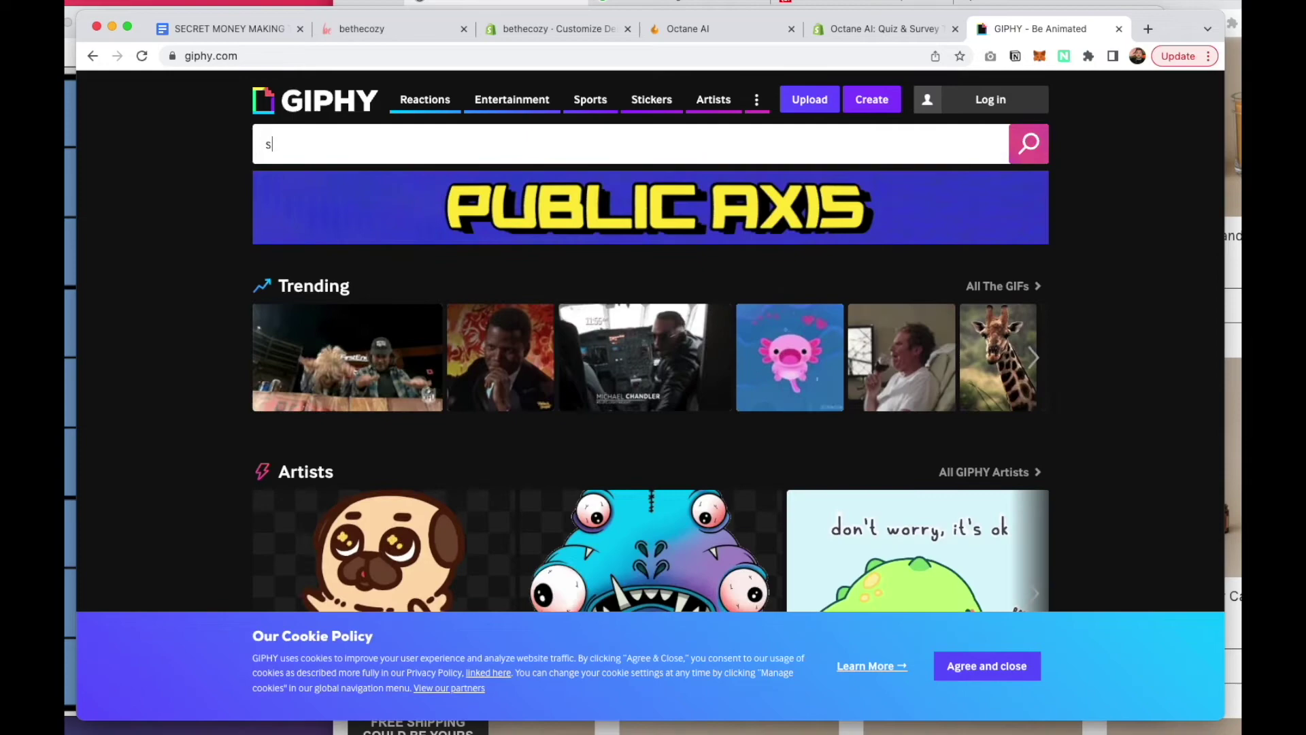
pyautogui.write('earching')
pyautogui.press('Return')
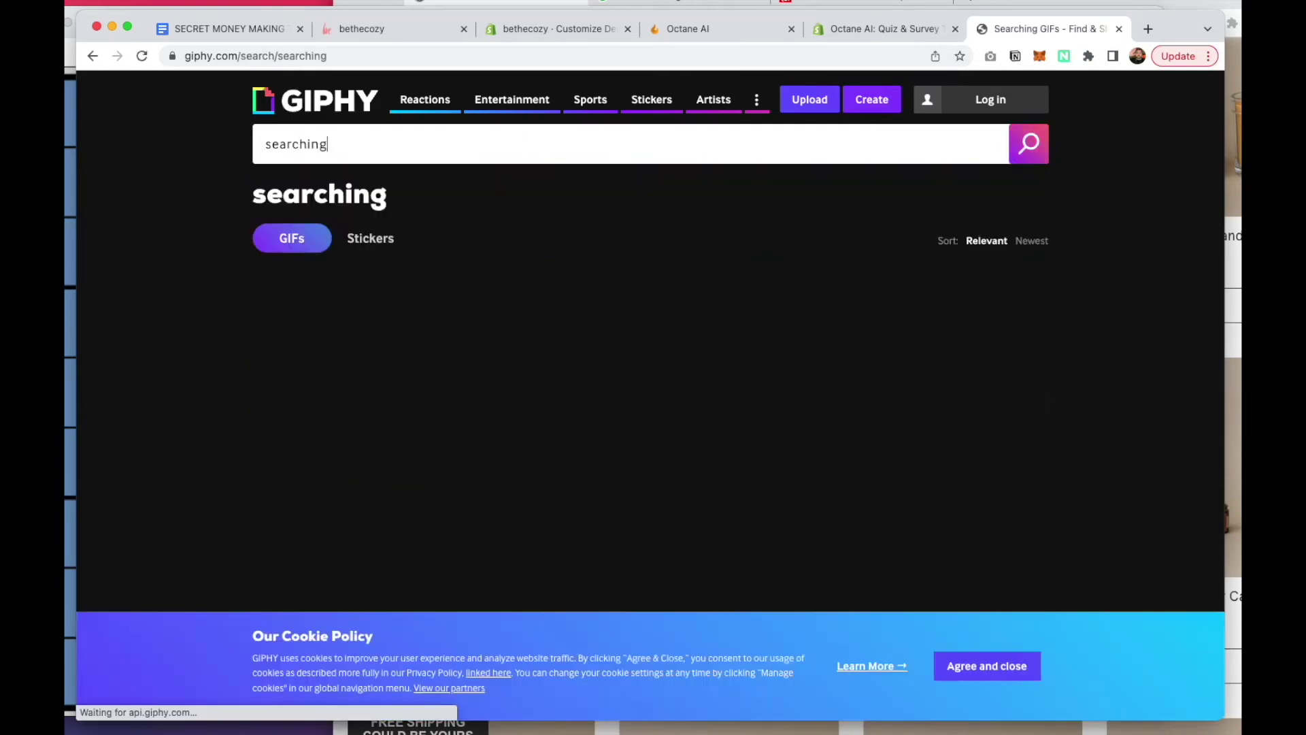
pyautogui.scroll(-2, 573, 235)
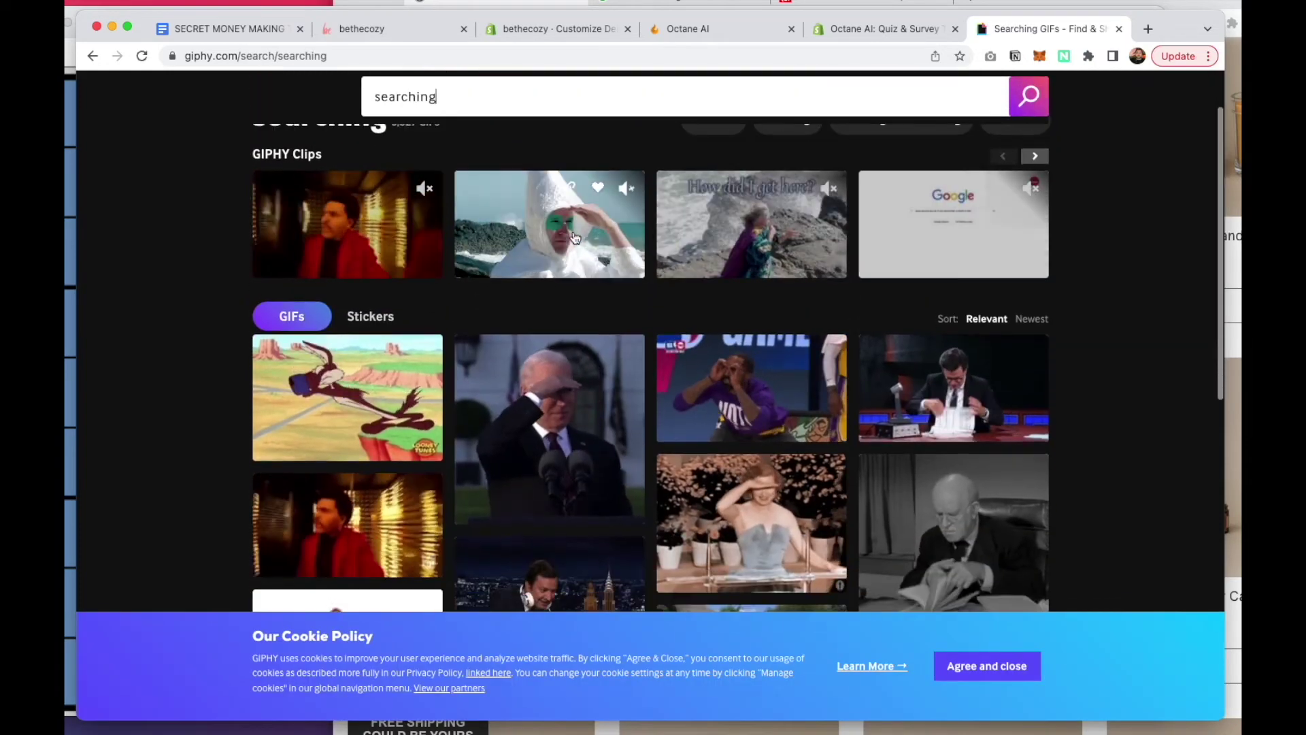
pyautogui.scroll(-2, 392, 347)
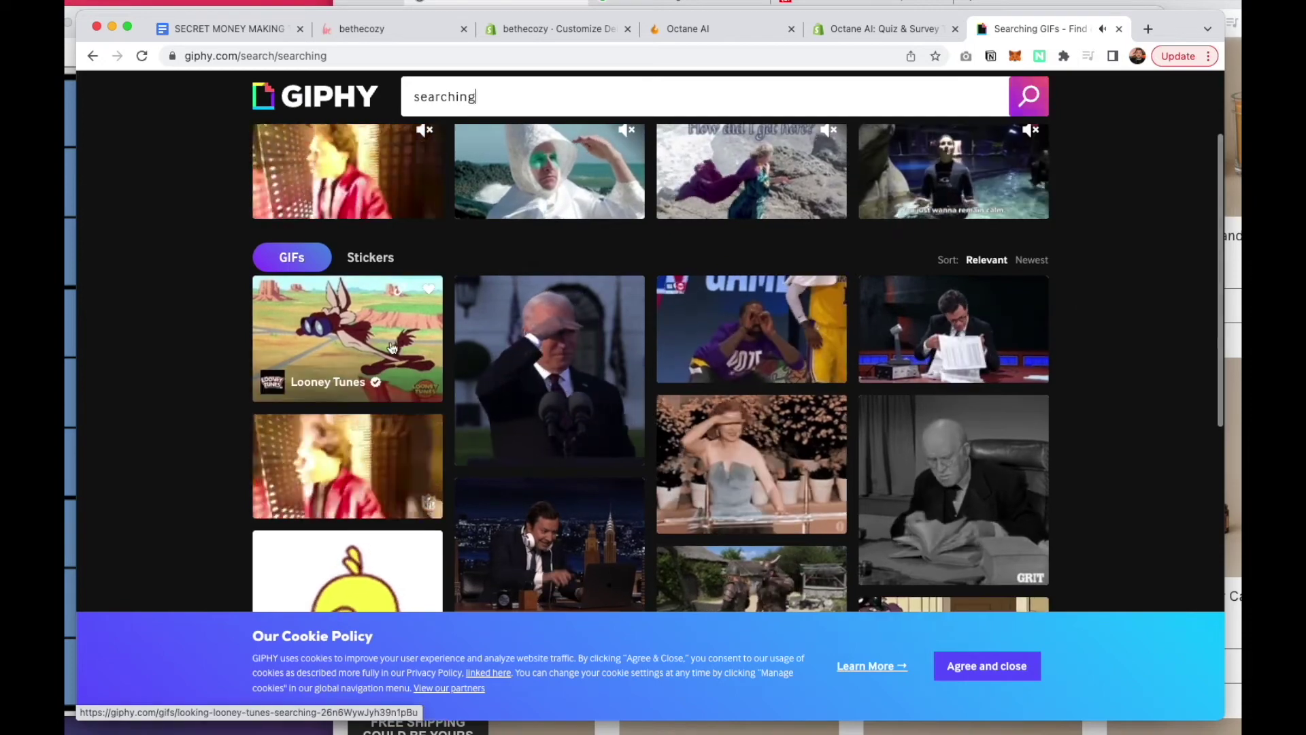
# Save the Confused Wile E Coyote GIF to the computer as giphy (3).gif
pyautogui.click(392, 347)
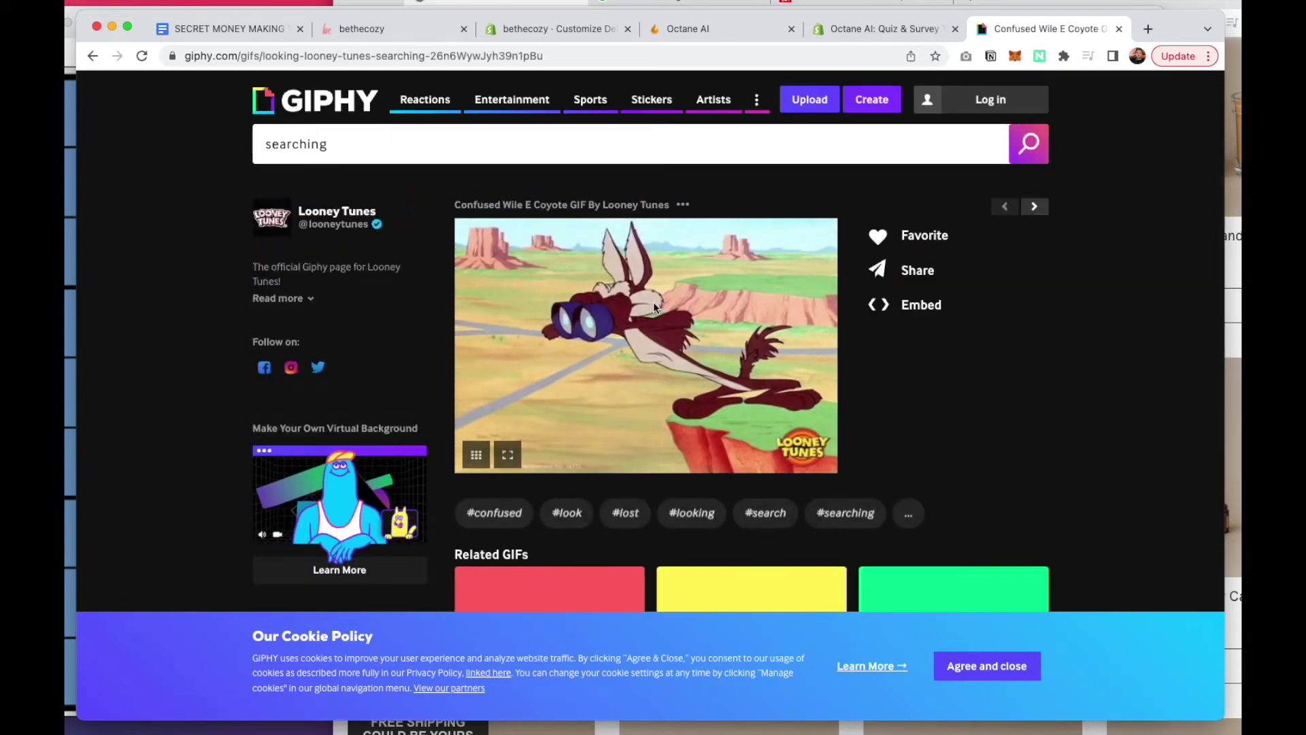
pyautogui.rightClick(652, 315)
pyautogui.click(683, 342)
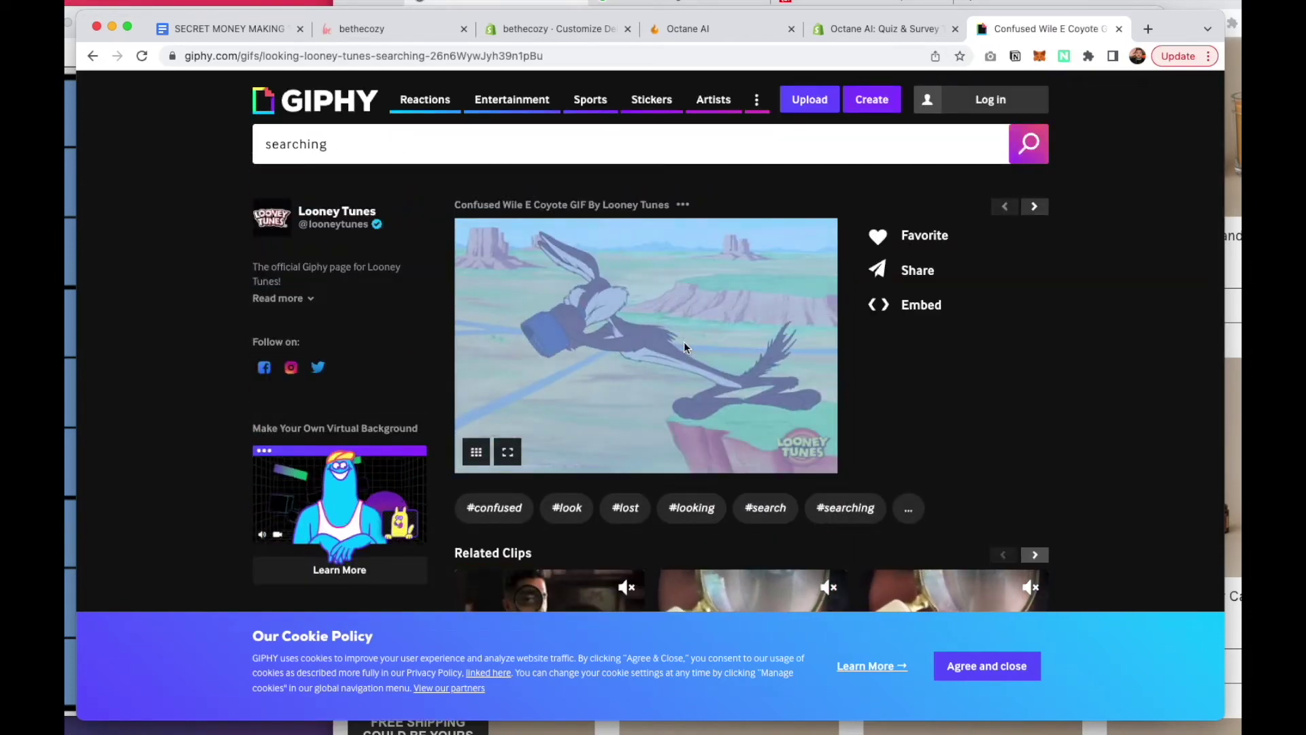
pyautogui.press('Return')
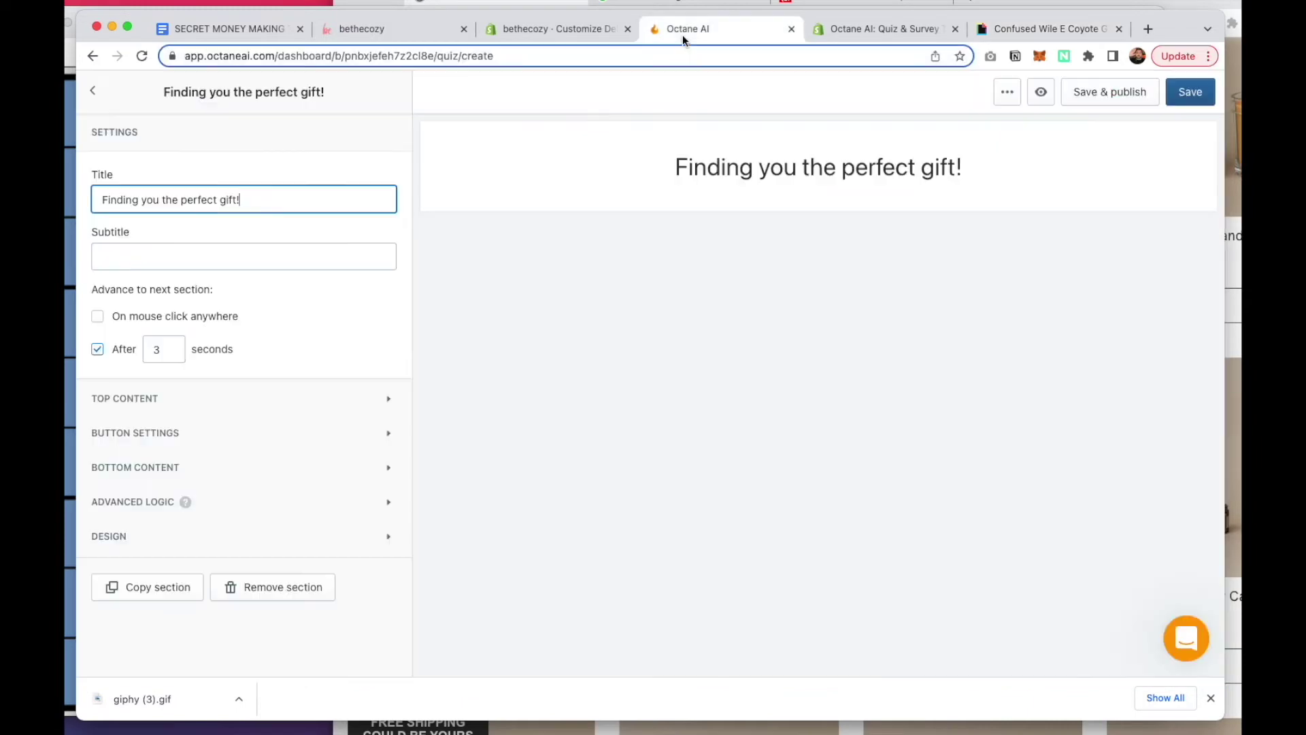
# Add an image block with giphy (3).gif (Wile E. Coyote) to the loading page's top content
pyautogui.click(683, 35)
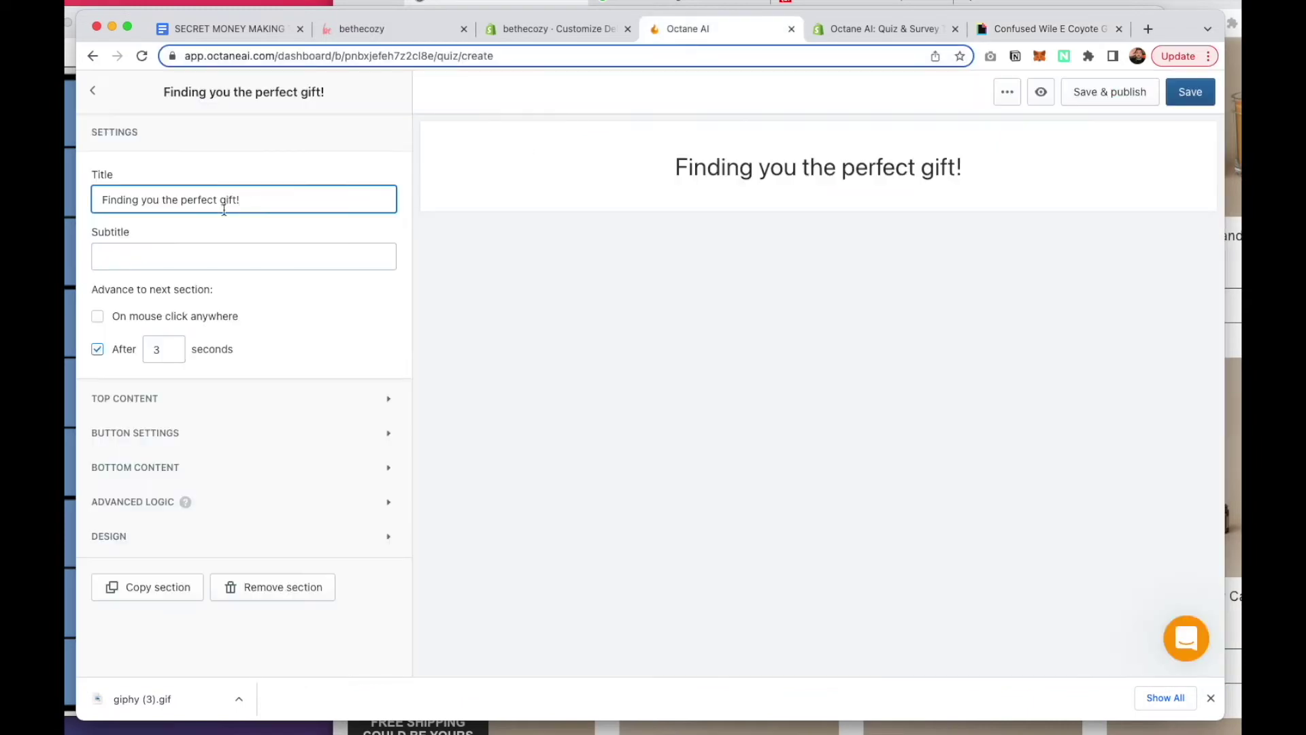
pyautogui.click(177, 402)
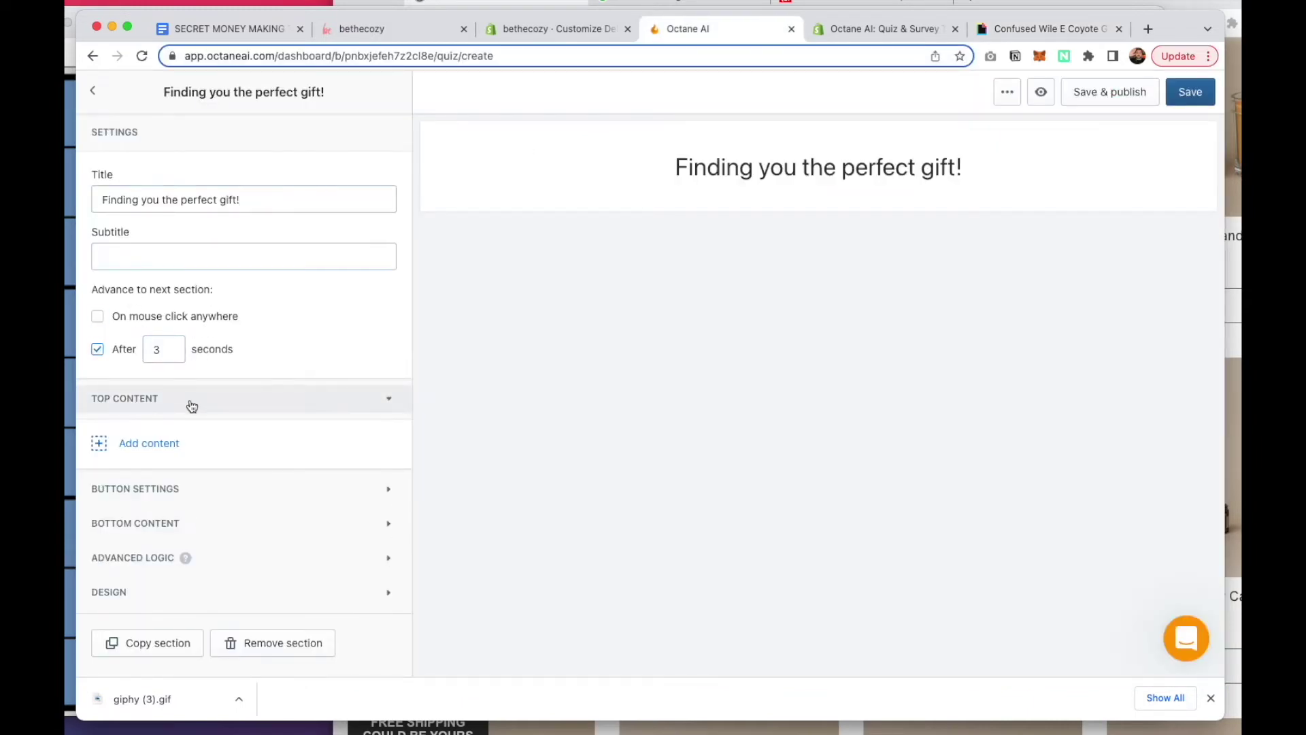
pyautogui.click(181, 449)
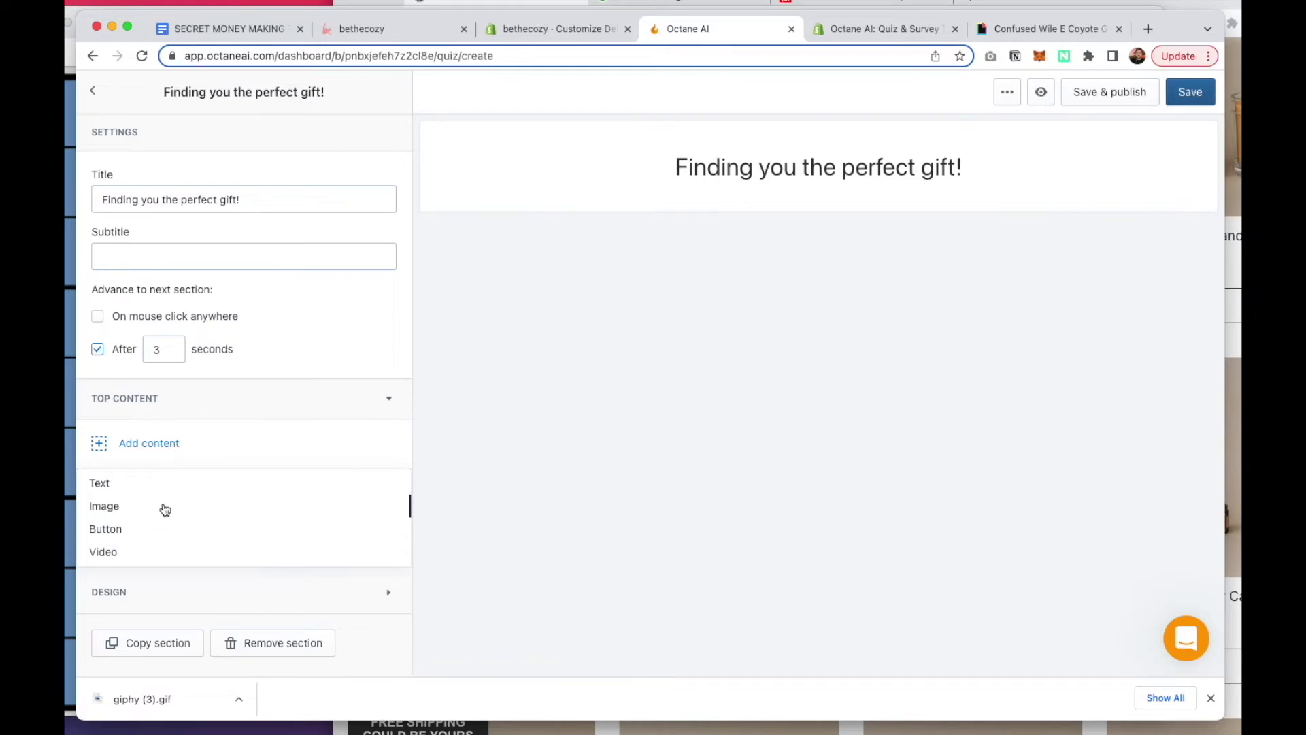
pyautogui.click(165, 510)
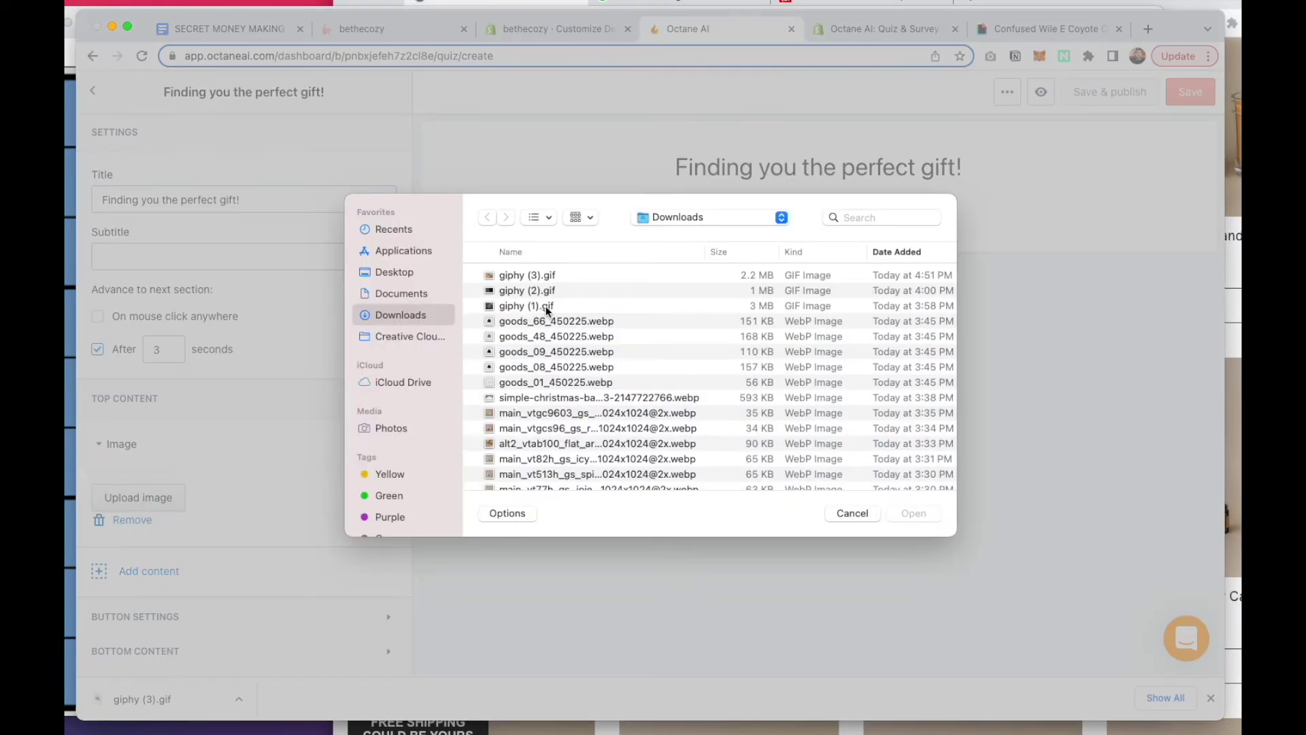
pyautogui.doubleClick(534, 276)
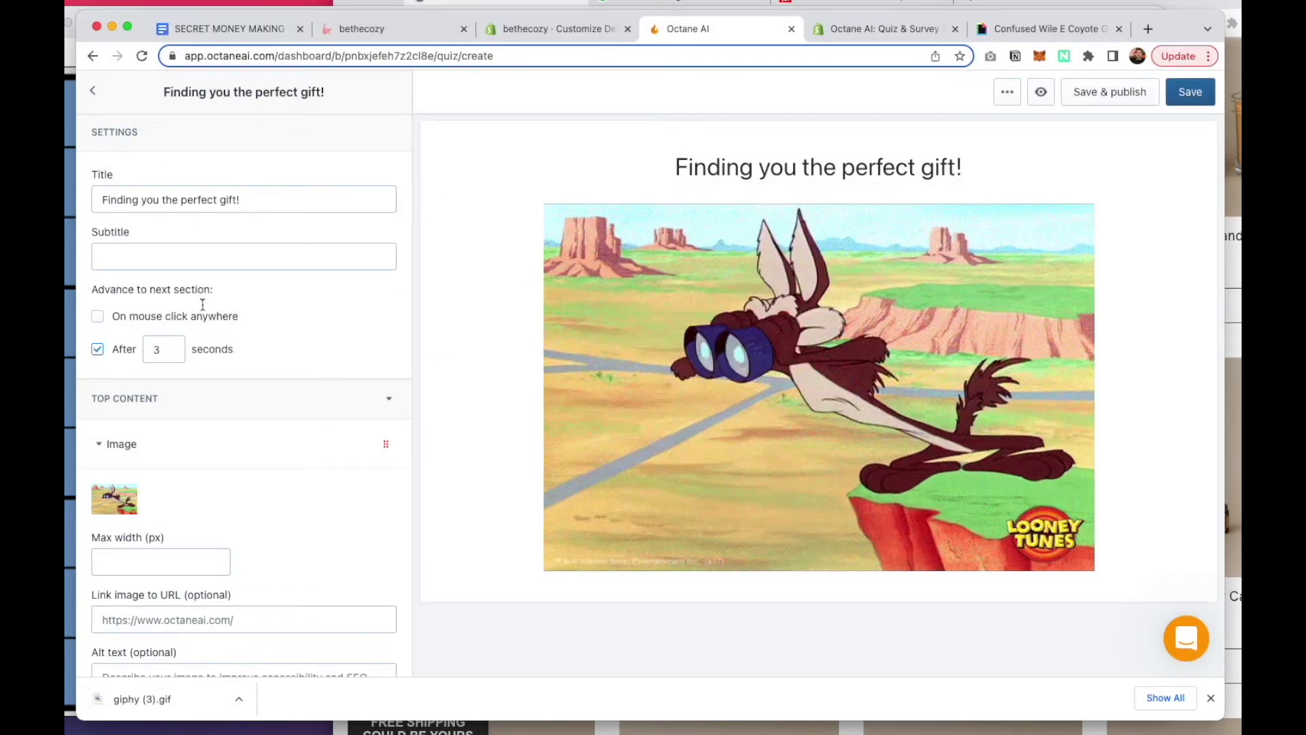
pyautogui.click(169, 350)
# Title the result page 'We found you some perfect gift options!' with subtitle 'make this holiday special.'
pyautogui.click(94, 91)
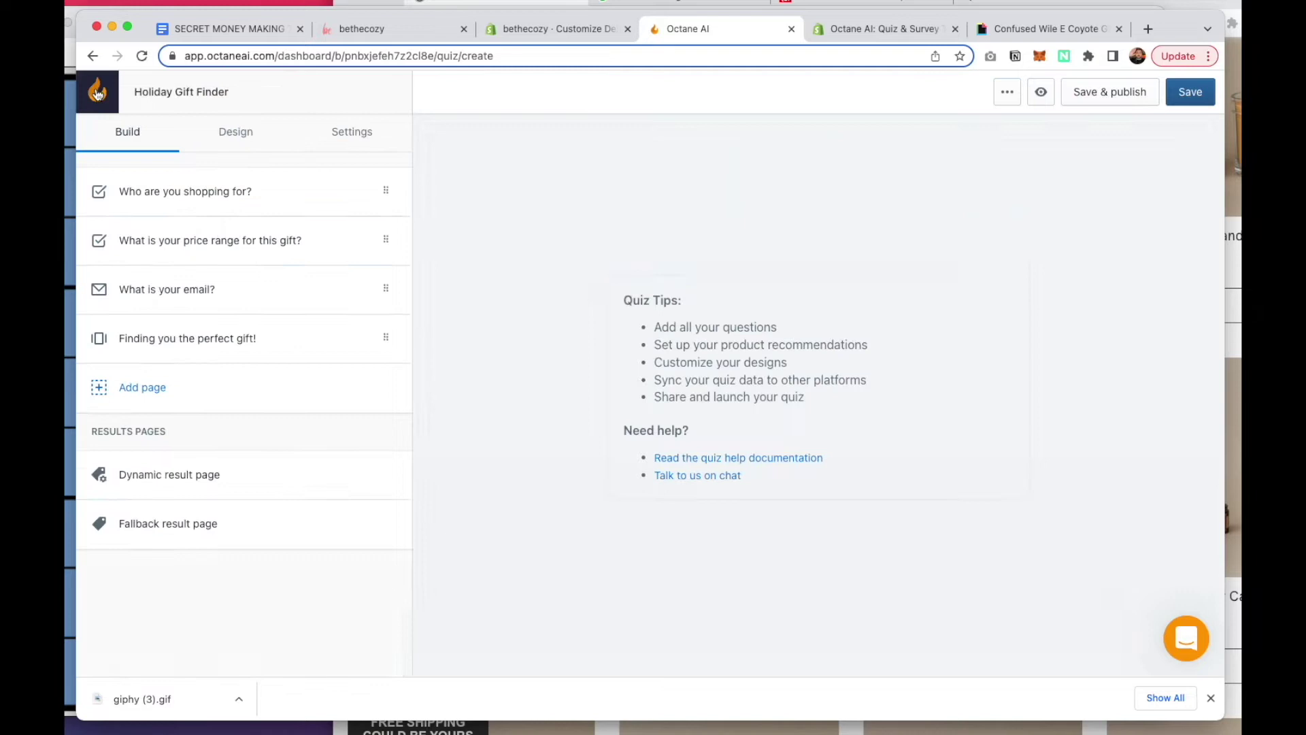
pyautogui.click(169, 475)
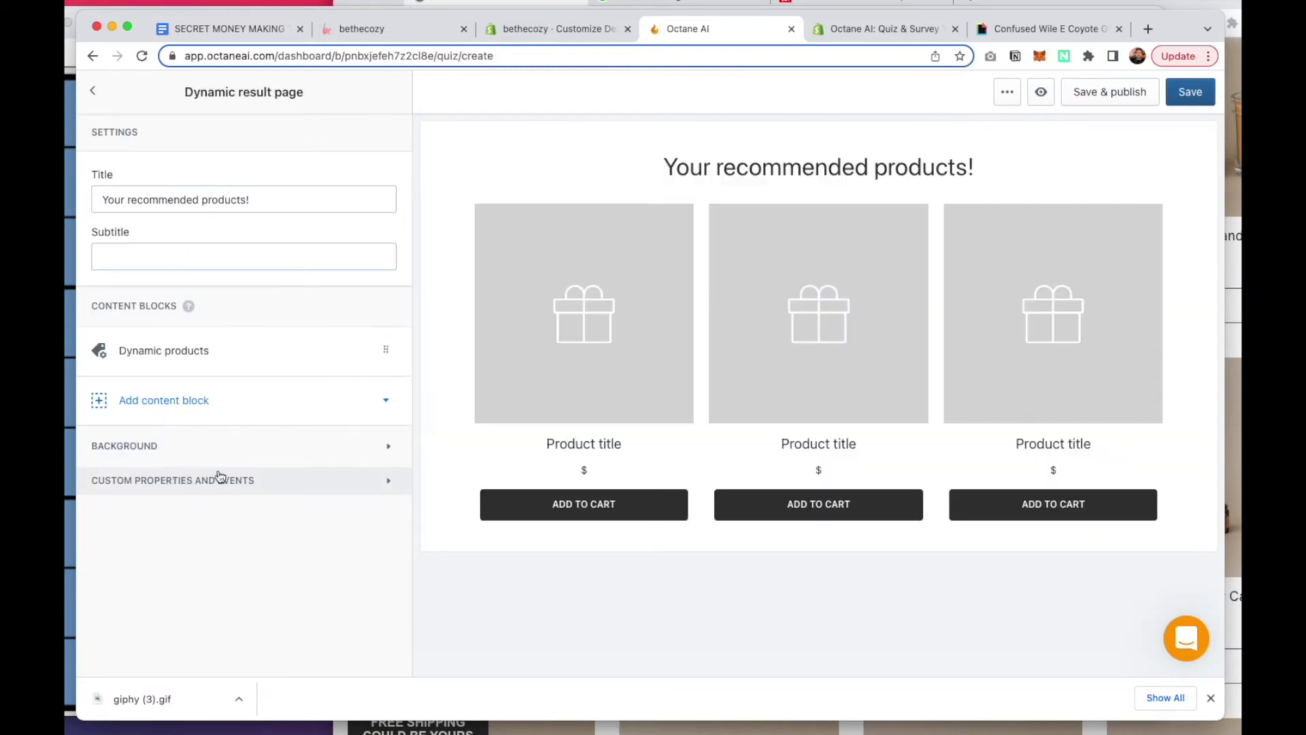
pyautogui.click(94, 93)
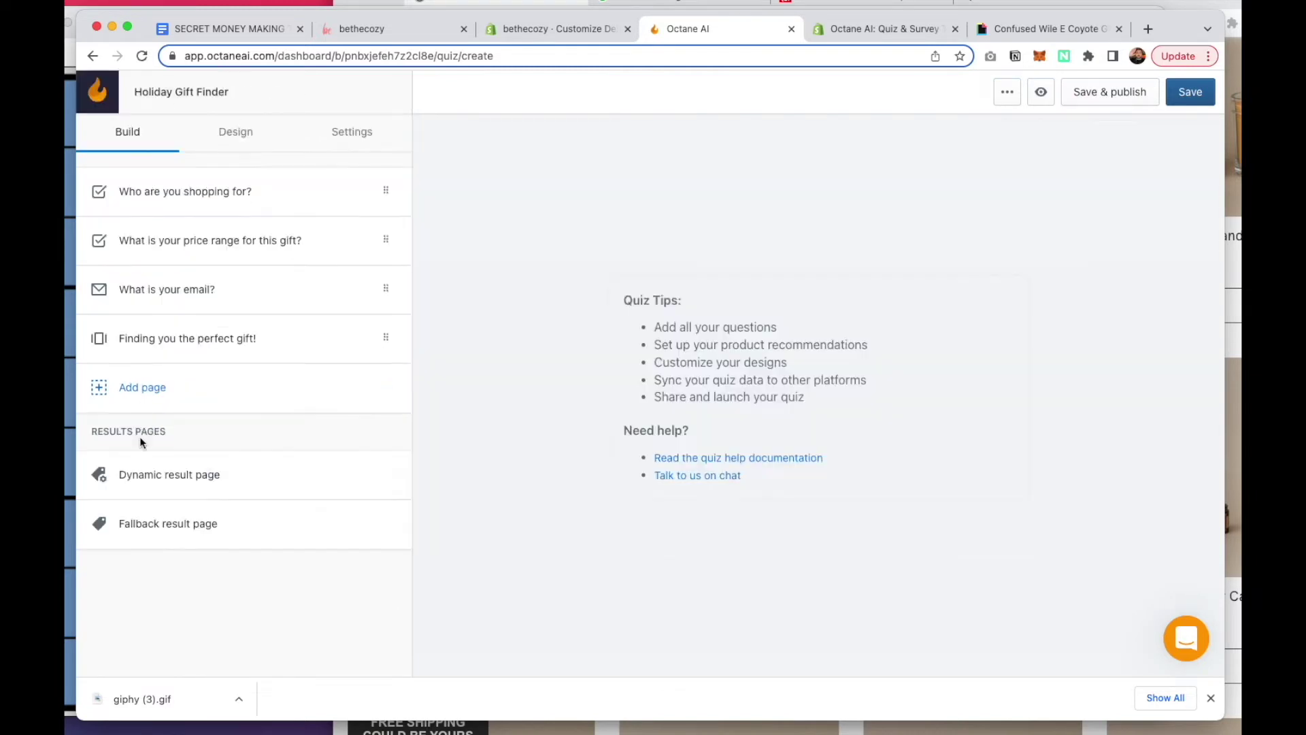
pyautogui.click(169, 475)
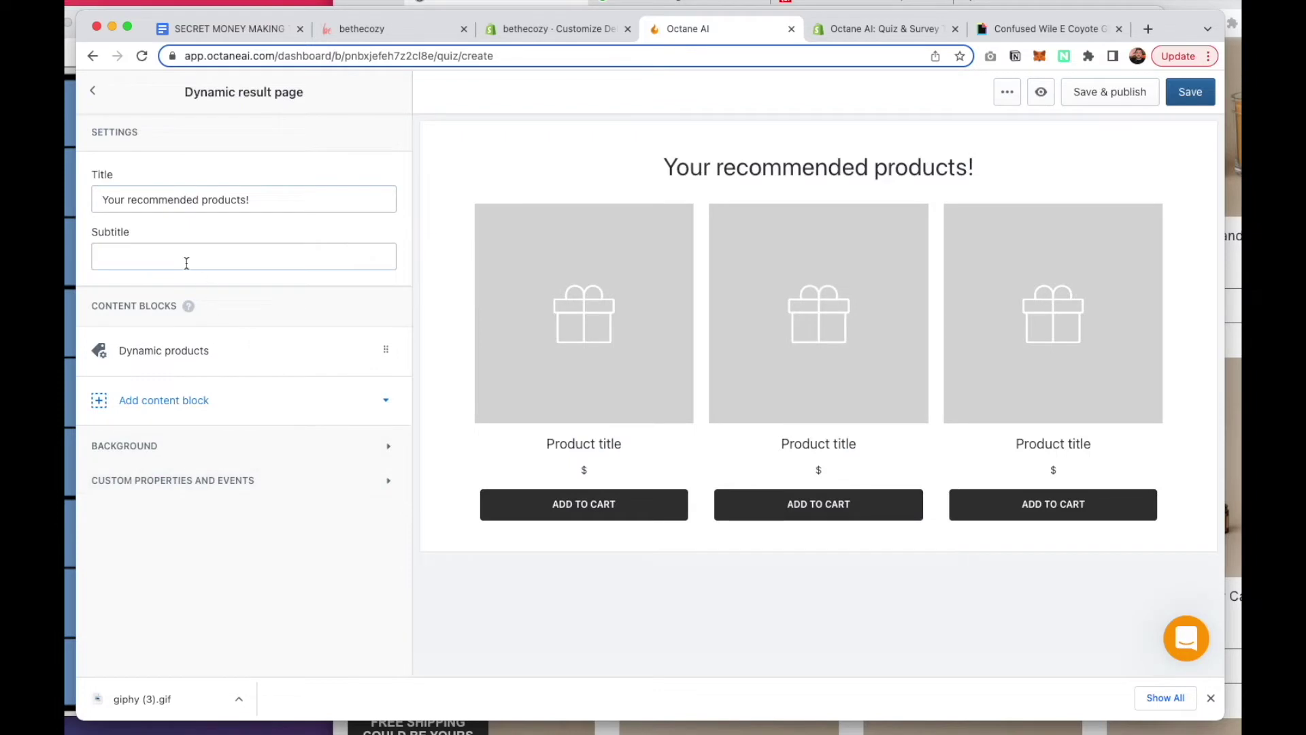
pyautogui.tripleClick(194, 201)
pyautogui.write('Here is the')
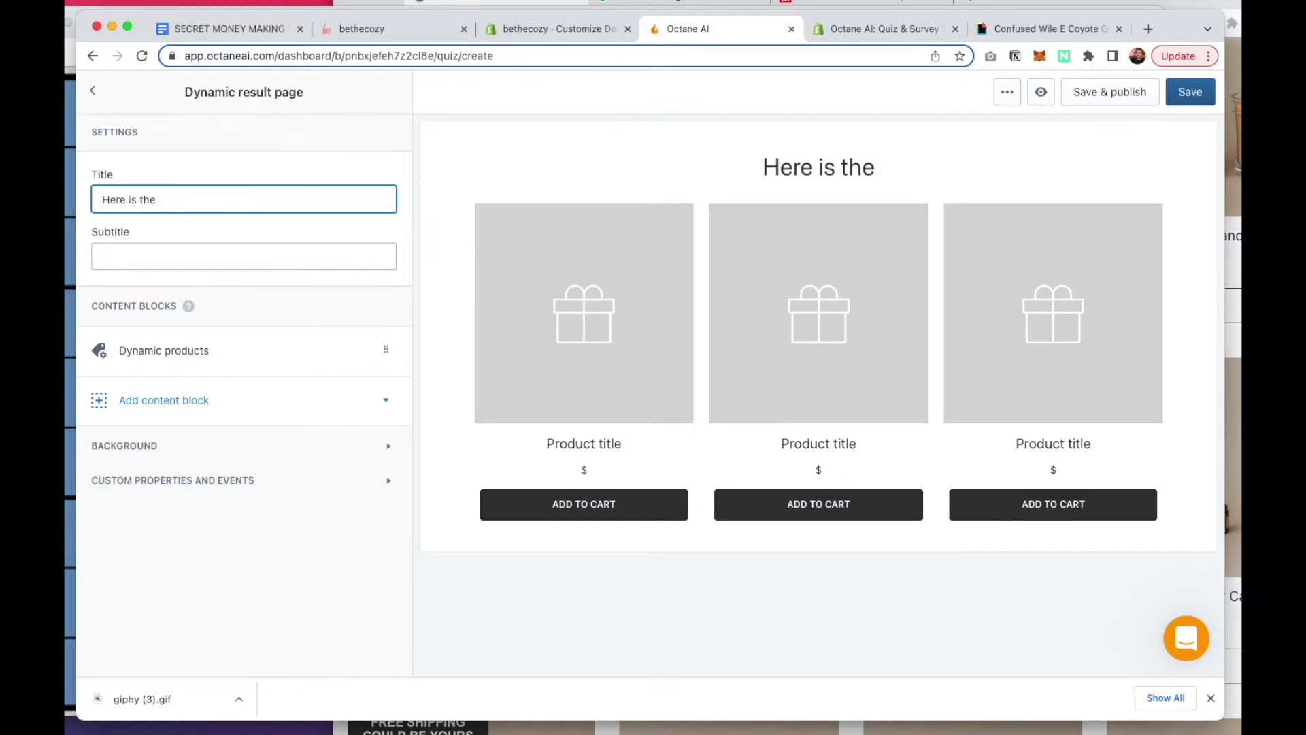
pyautogui.hotkey('ctrl', 'a')
pyautogui.write('We foun')
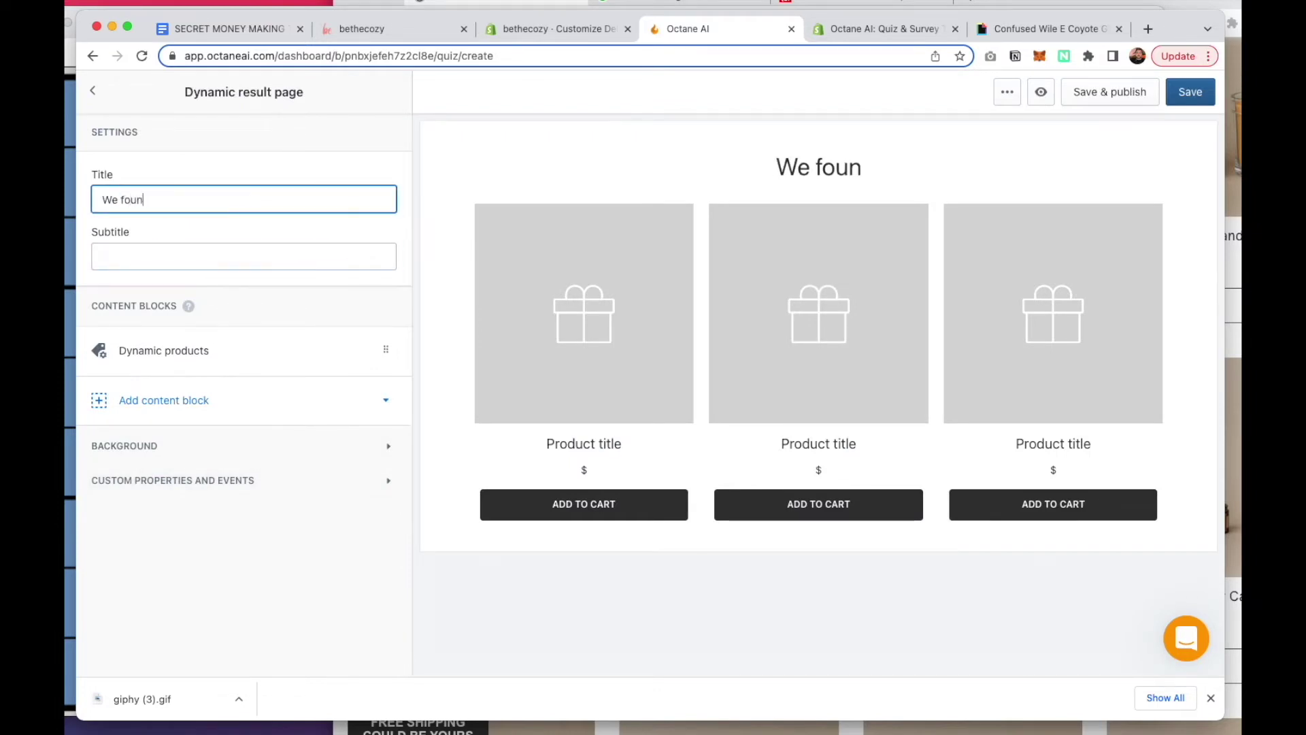
pyautogui.write('d you some perfe')
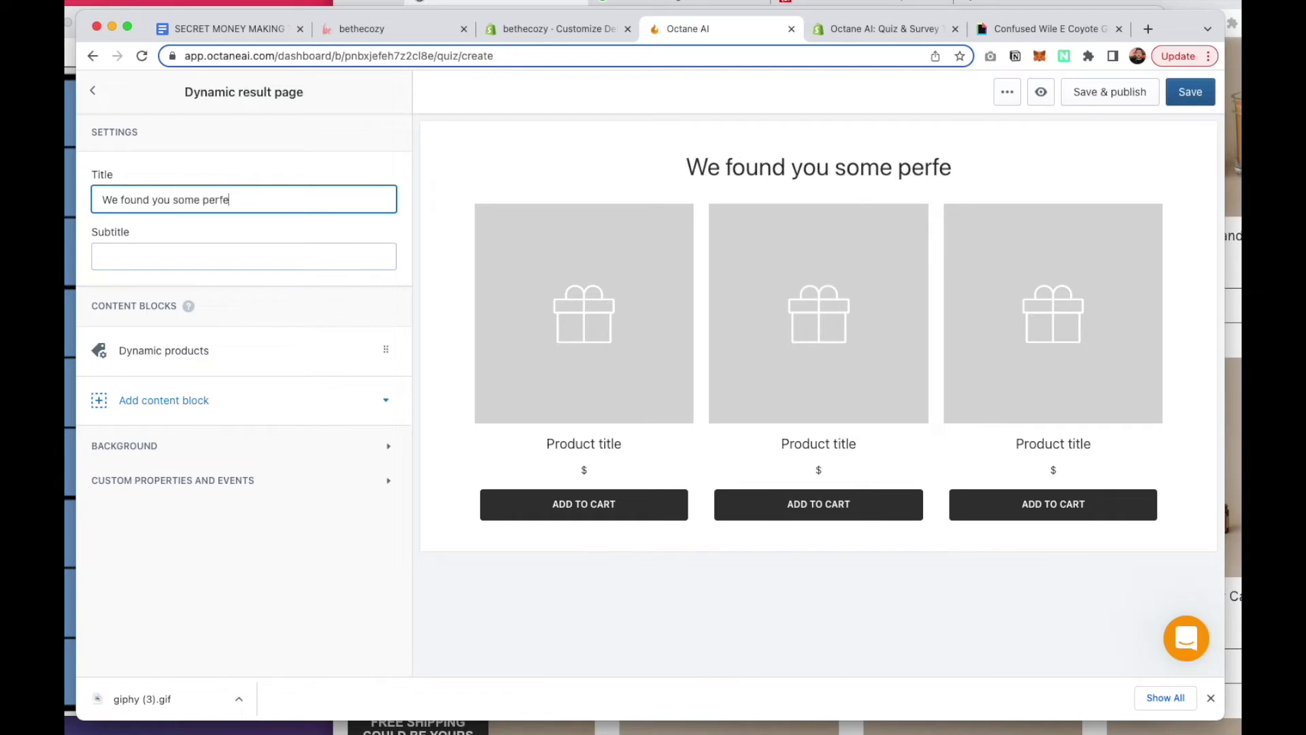
pyautogui.write('ct gift options!')
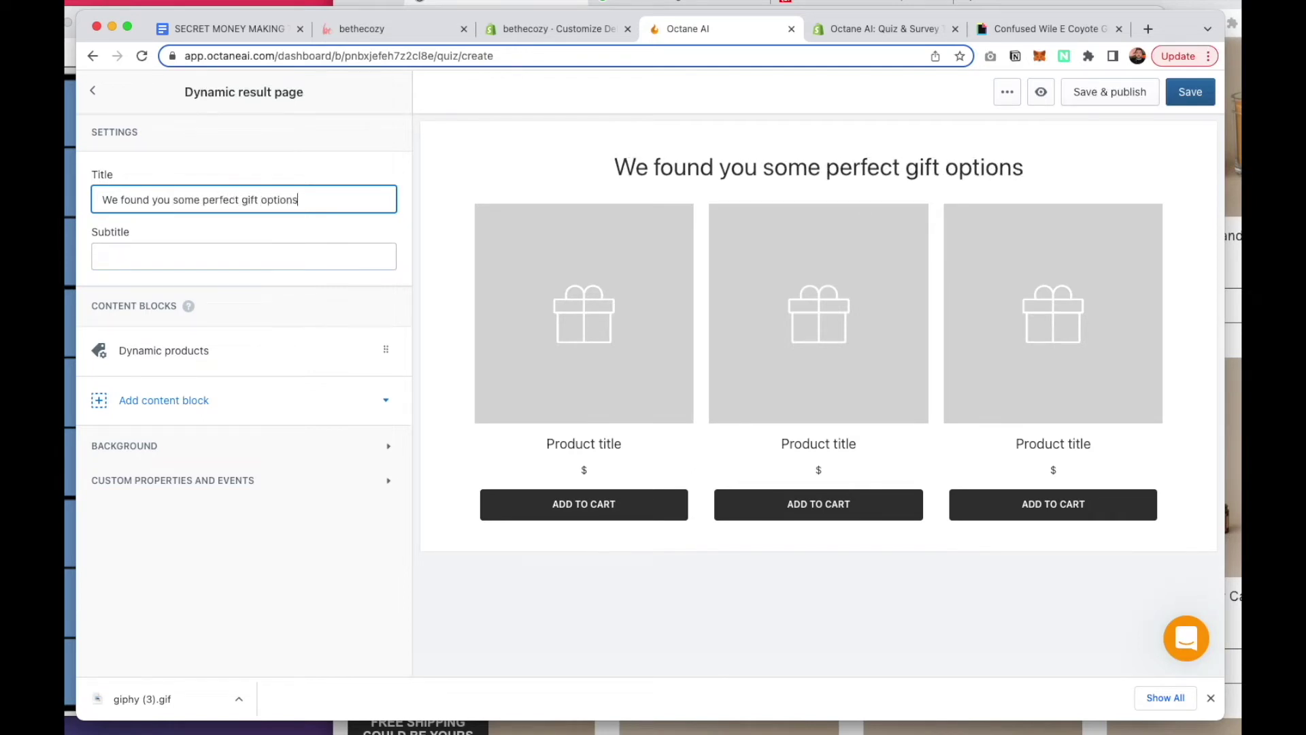
pyautogui.click(217, 255)
pyautogui.write('ma')
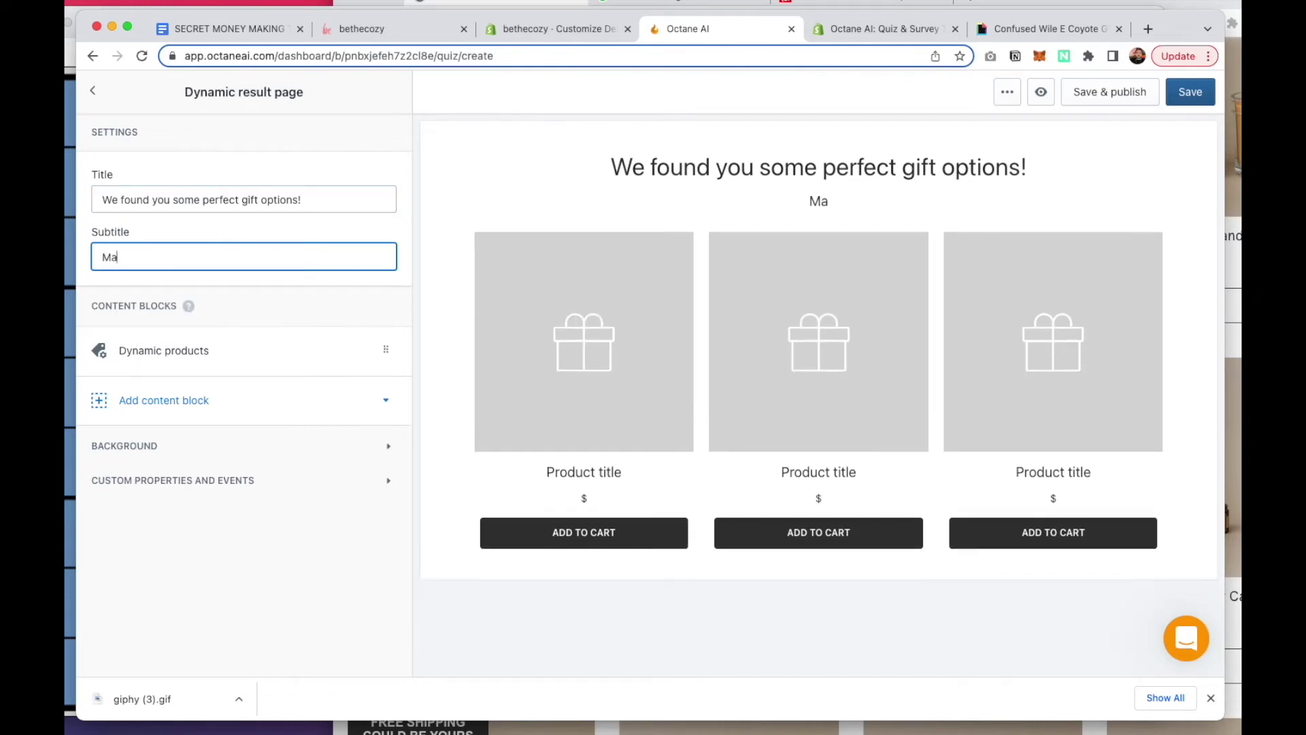
pyautogui.write('ke this holiday ')
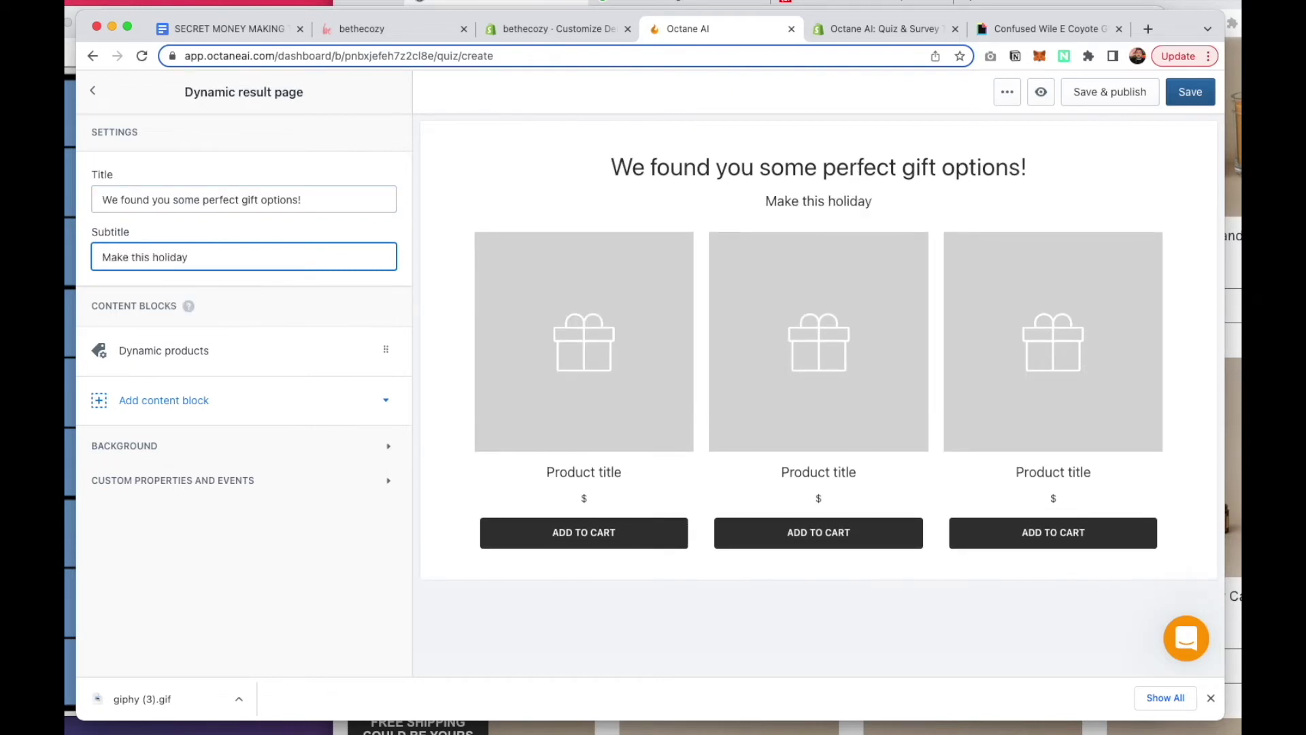
pyautogui.write('special.')
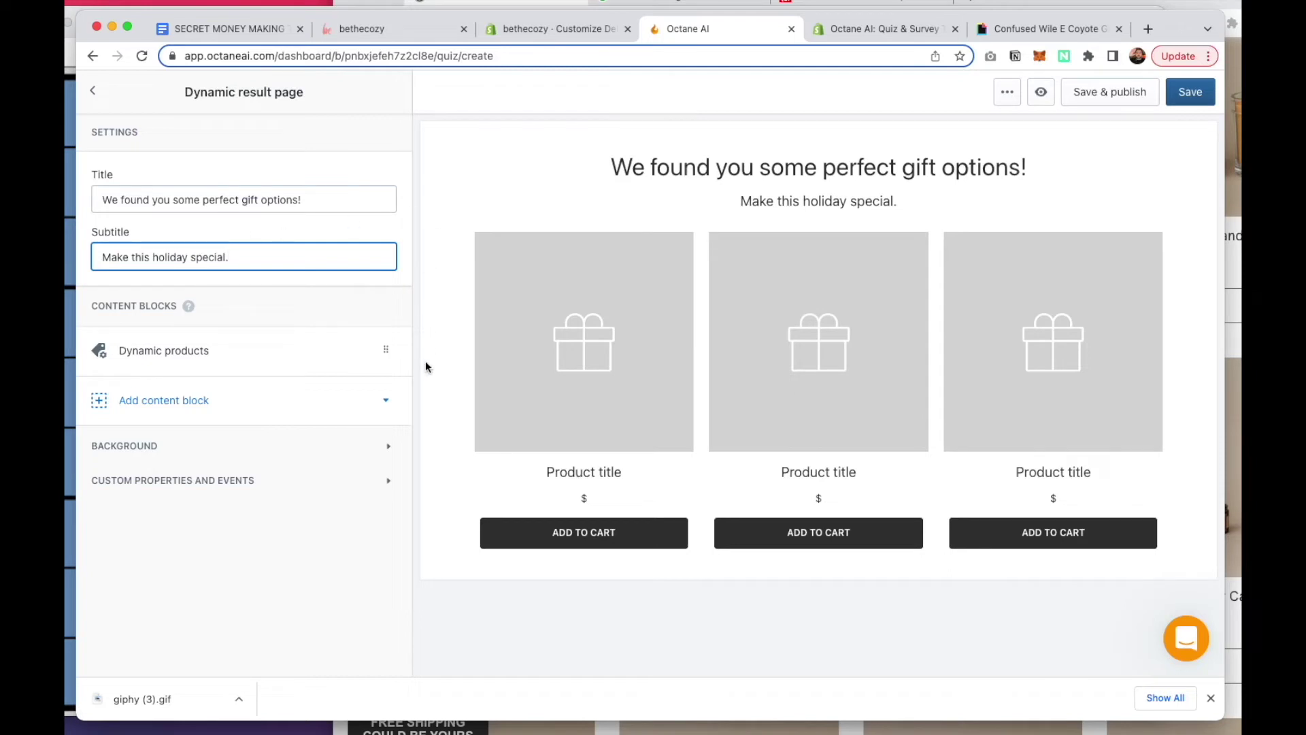
# Raise the dynamic products block's maximum number of products from 3 to 6
pyautogui.click(209, 359)
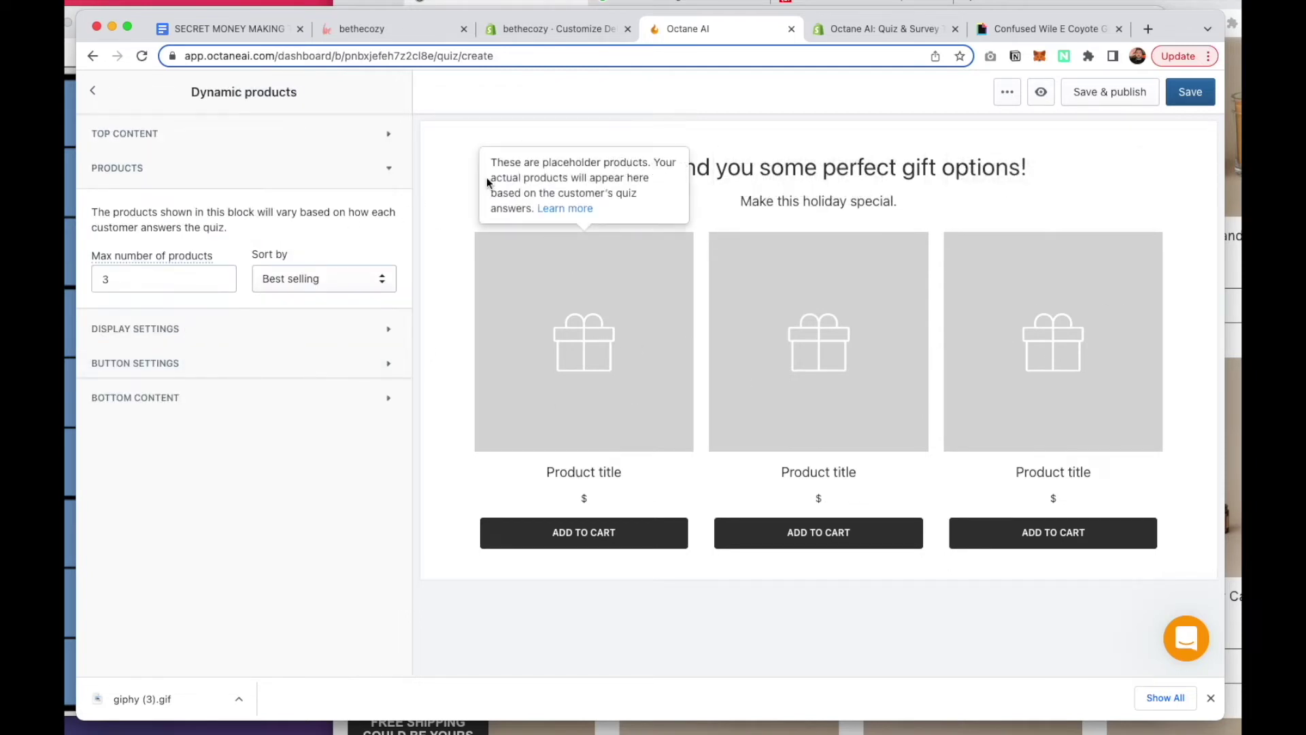
pyautogui.click(112, 285)
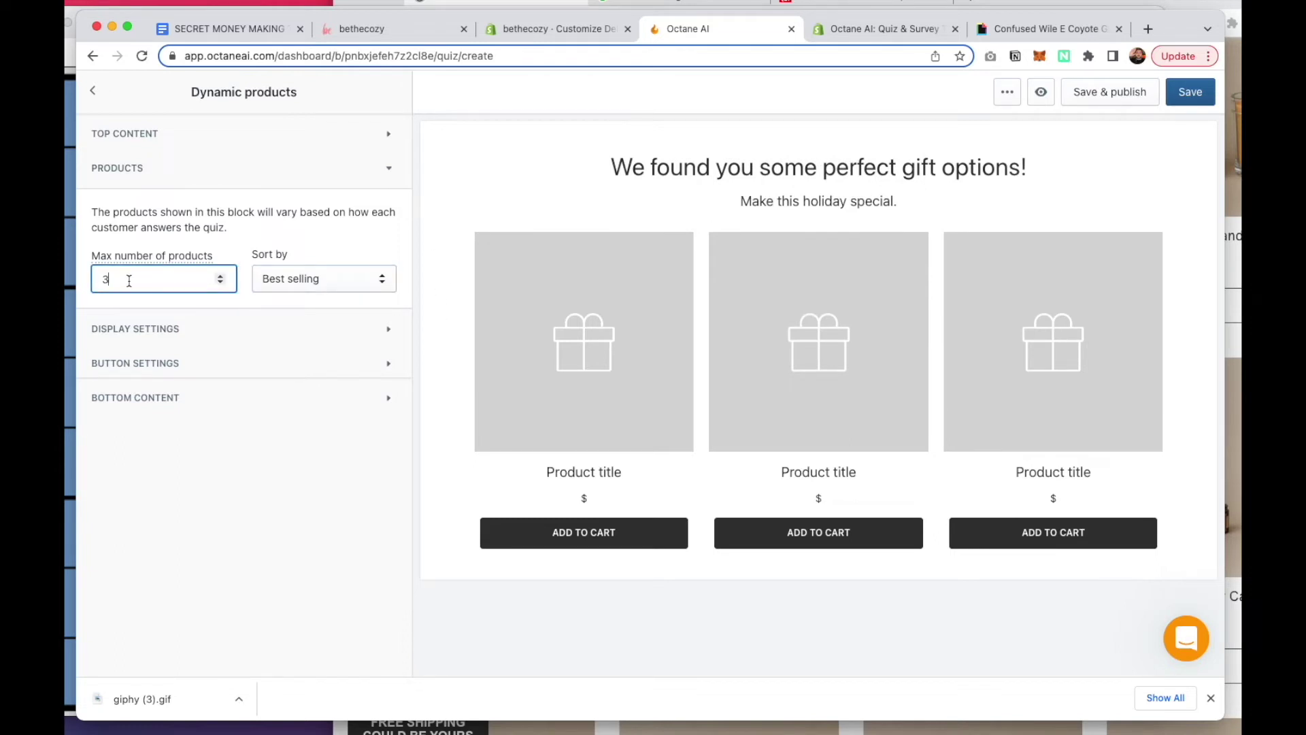
pyautogui.press('BackSpace')
pyautogui.write('6')
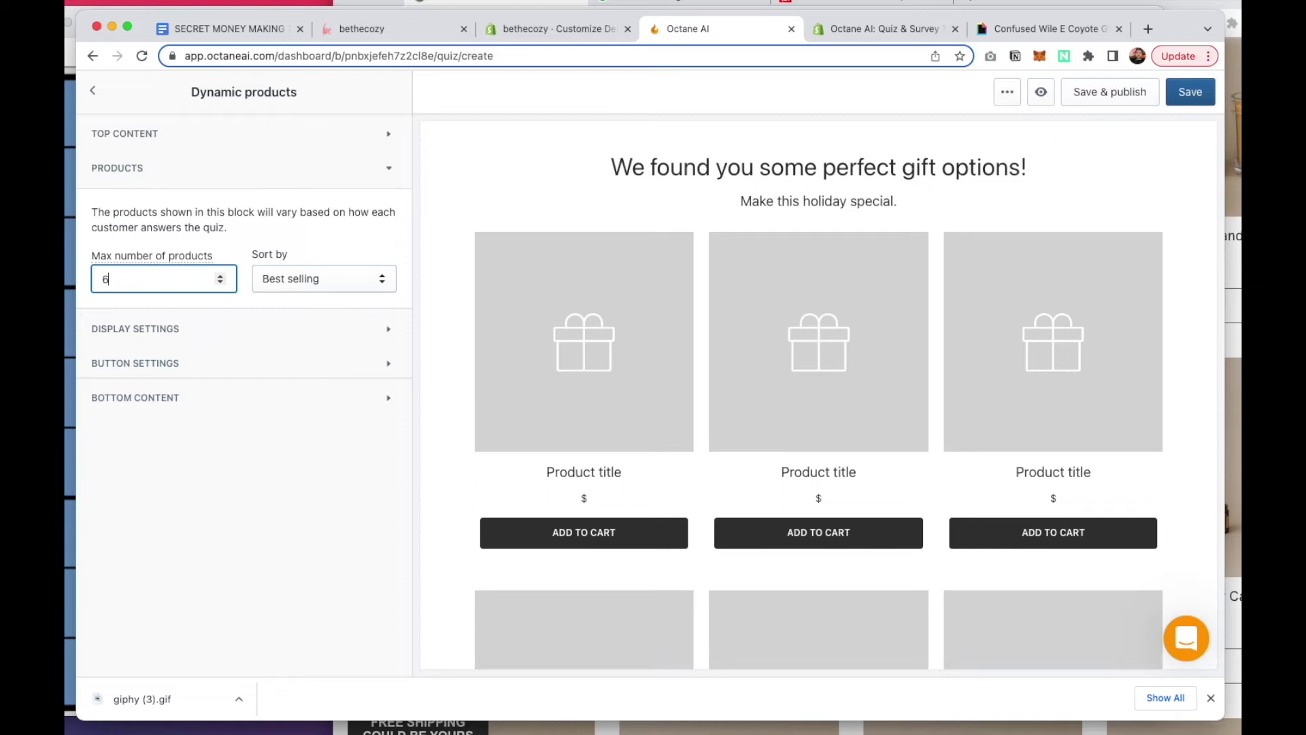
pyautogui.scroll(-3, 468, 390)
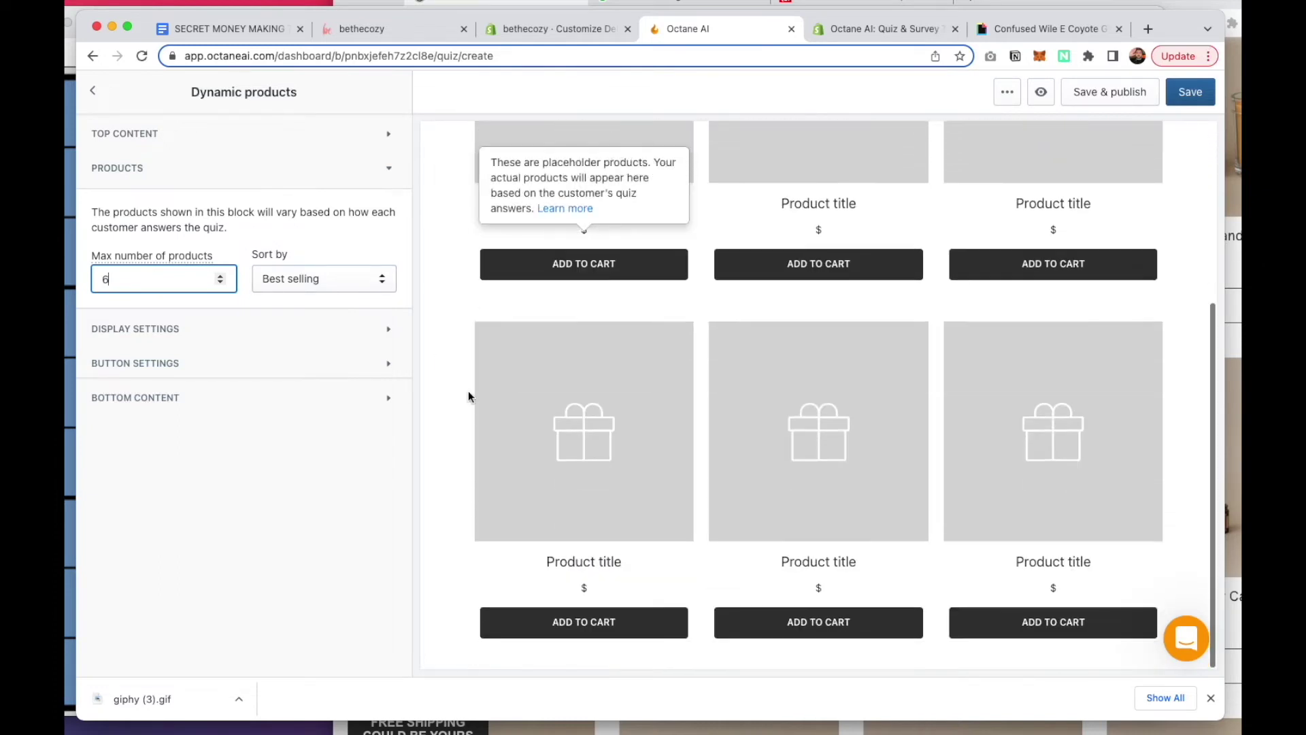
pyautogui.scroll(4, 468, 390)
pyautogui.click(94, 93)
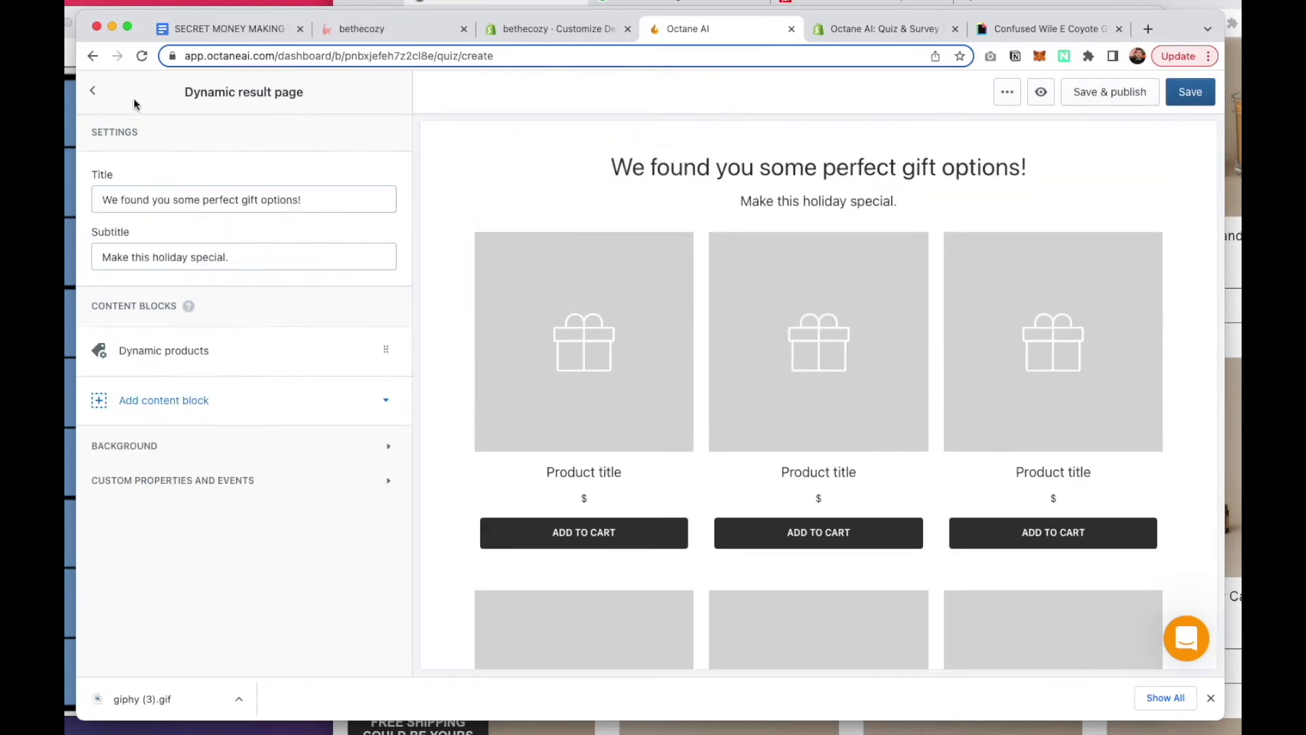
pyautogui.click(93, 91)
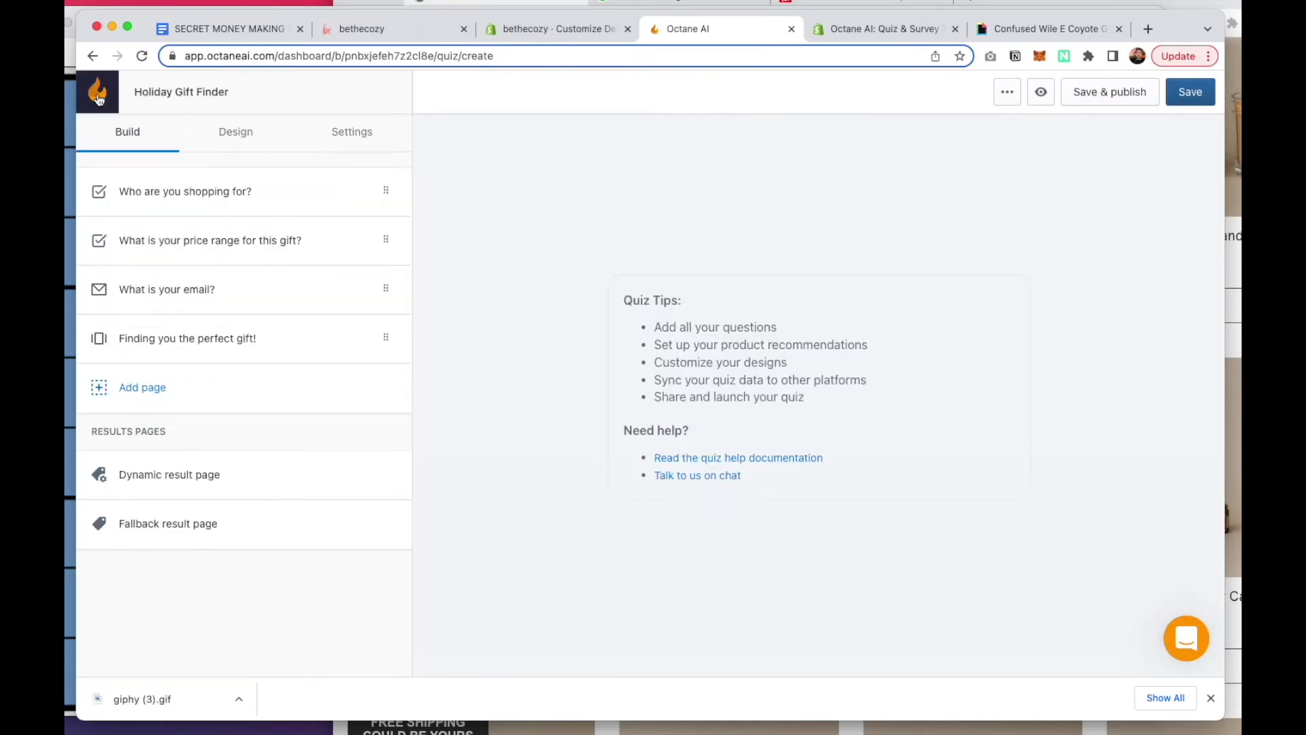
# Open the 'Who are you shopping for?' question and save the quiz
pyautogui.click(175, 192)
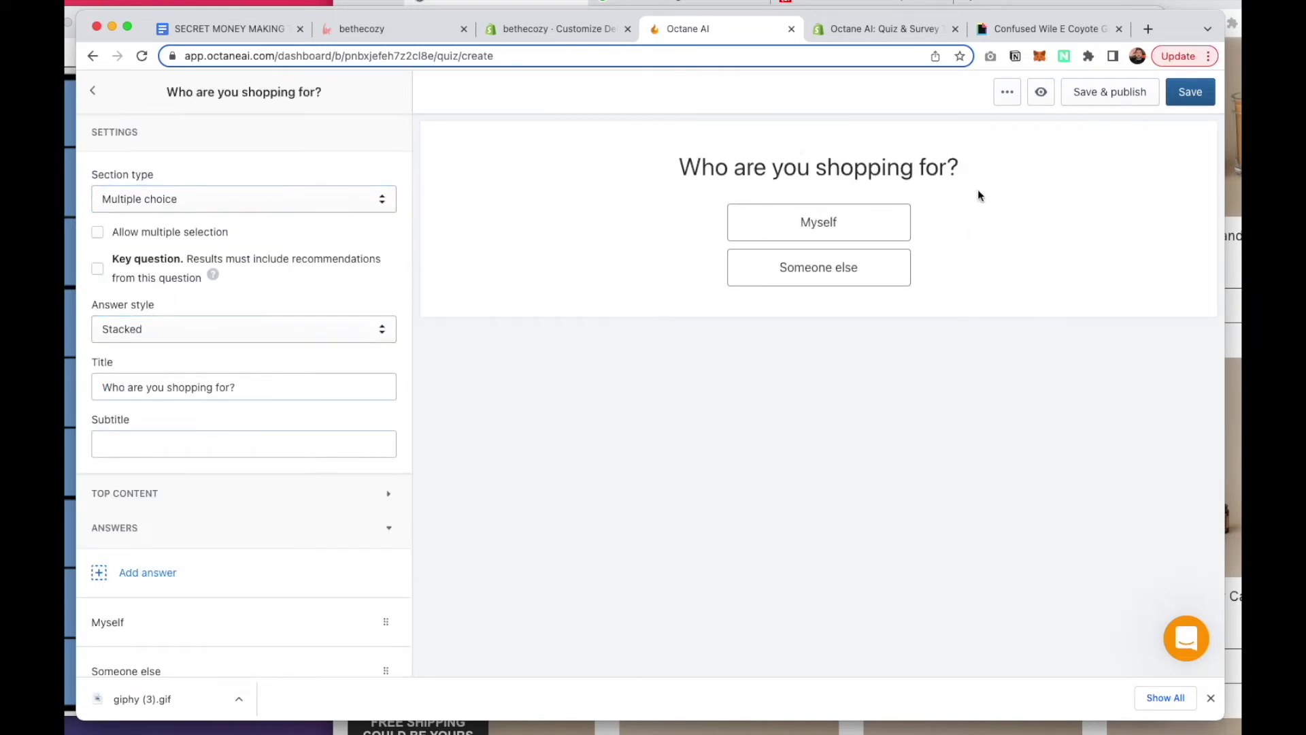
pyautogui.click(1191, 95)
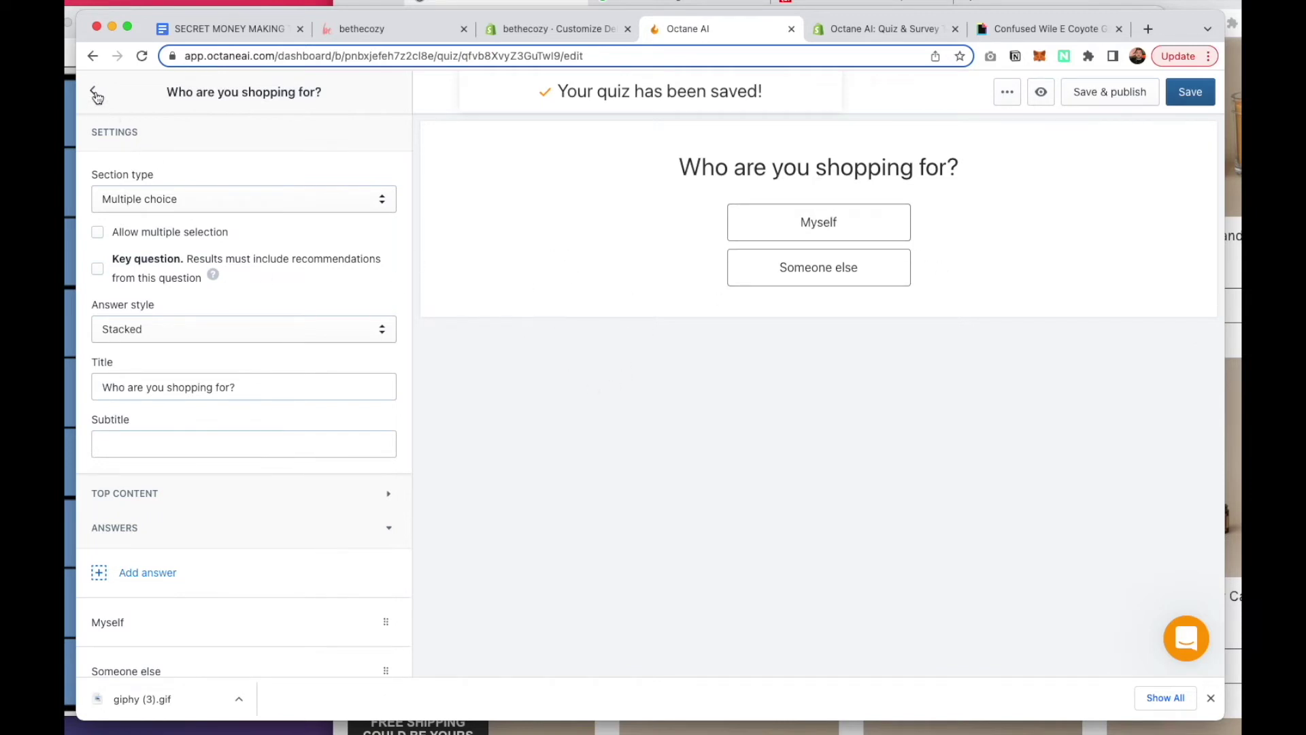
pyautogui.scroll(-5, 262, 388)
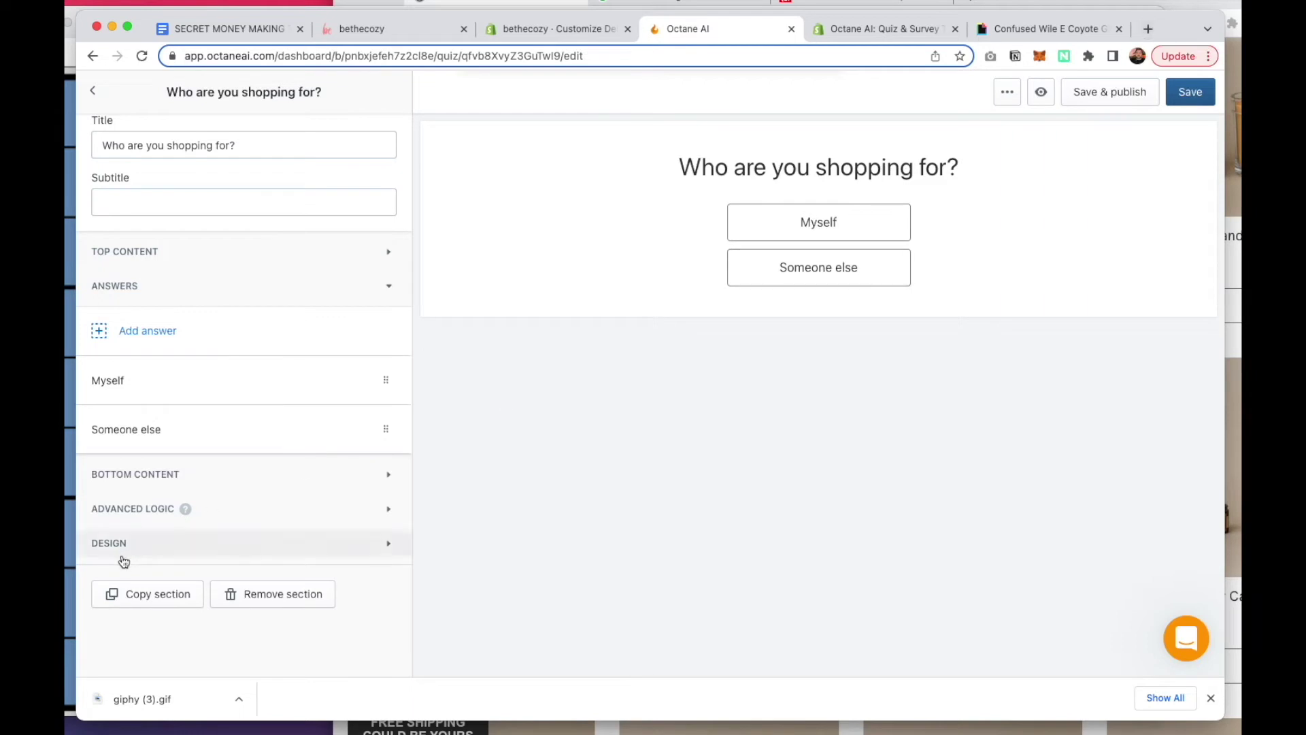
# Upload the simple Christmas snowy pine-branch image as the 'Who are you shopping for?' side image
pyautogui.click(298, 551)
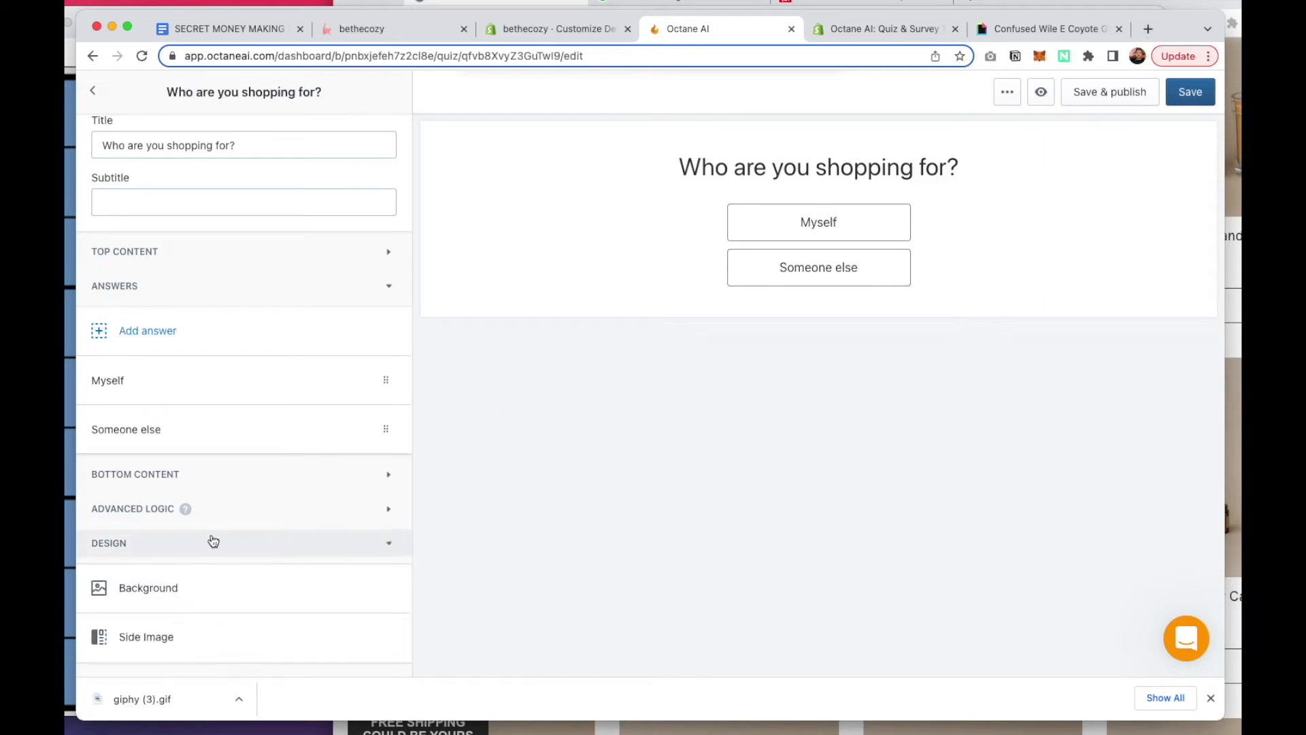
pyautogui.scroll(-2, 191, 540)
pyautogui.click(163, 539)
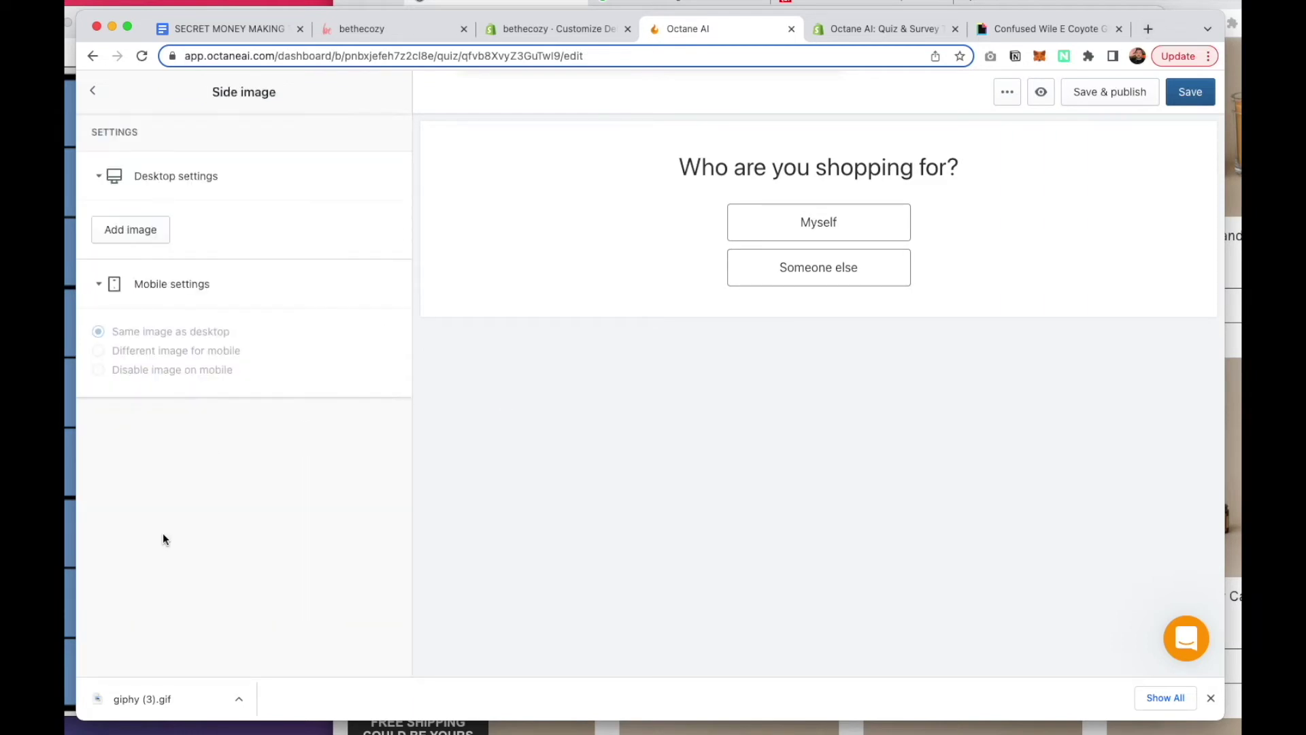
pyautogui.click(123, 232)
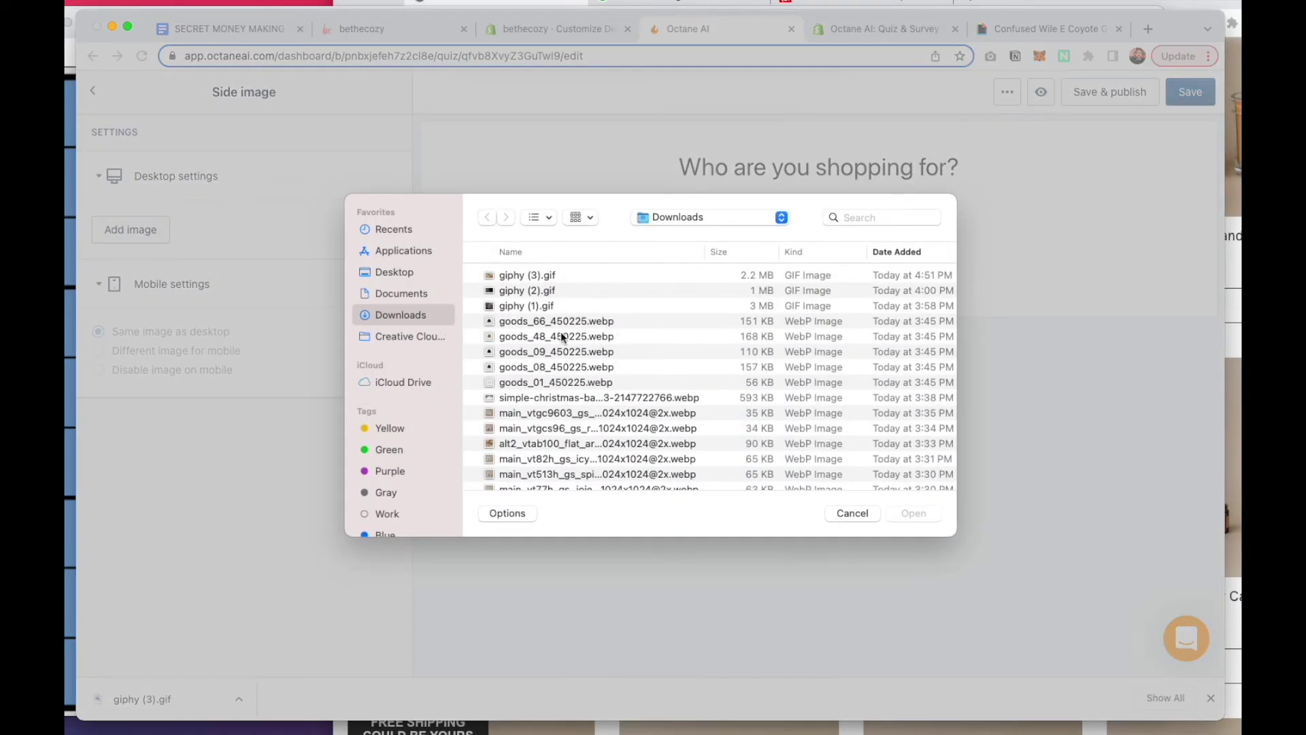
pyautogui.click(553, 397)
pyautogui.click(913, 513)
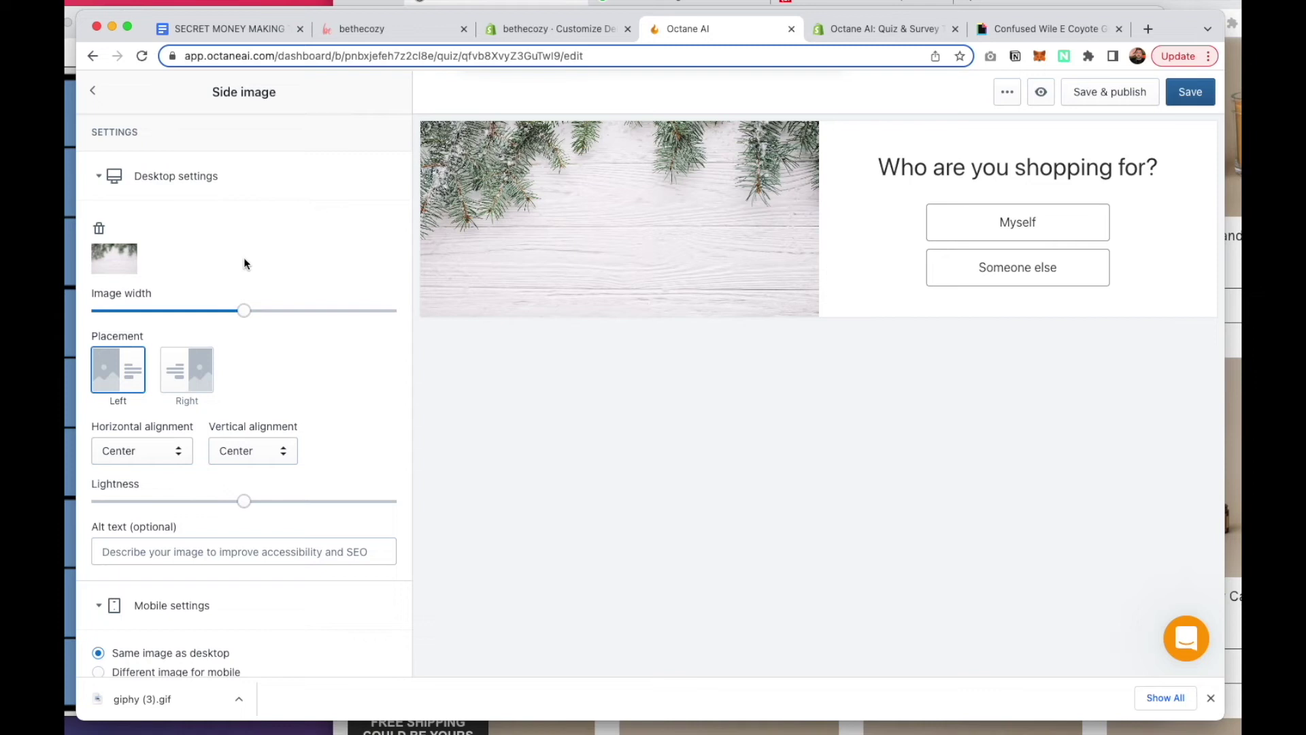
pyautogui.click(93, 95)
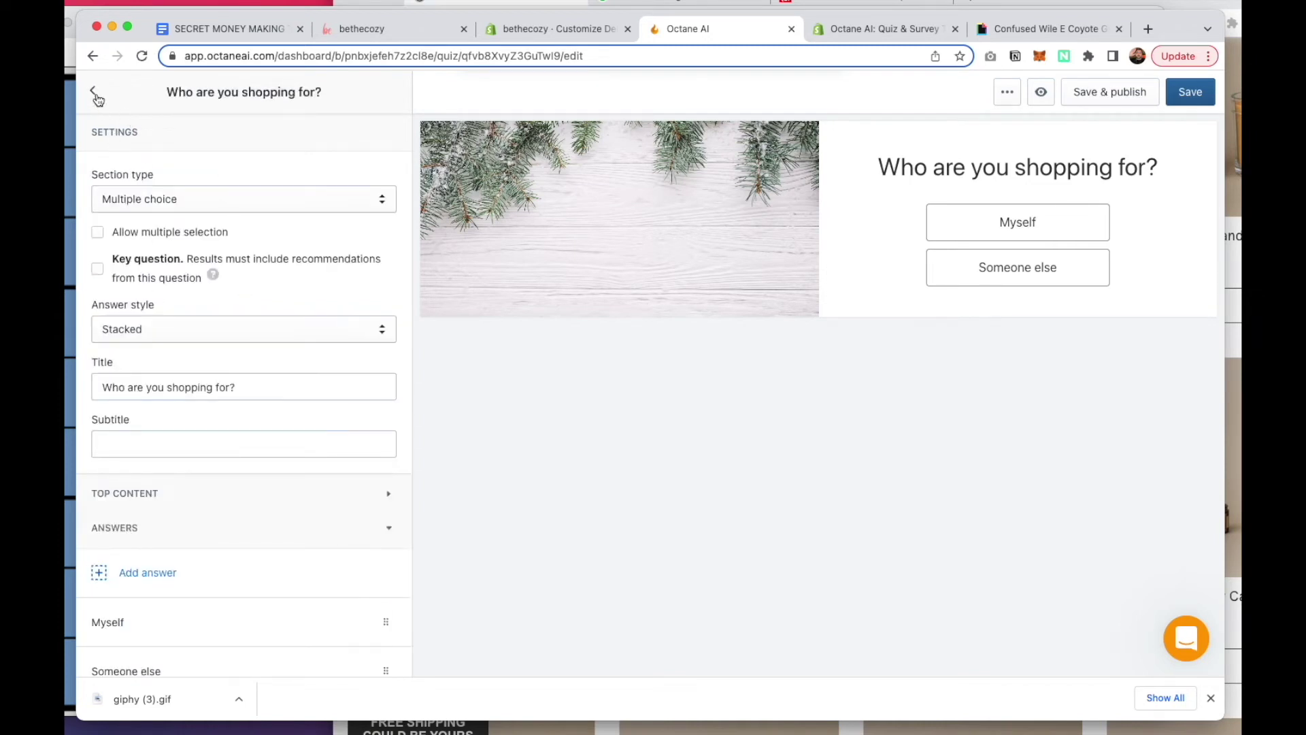
pyautogui.click(95, 95)
# Give the price range question the simple Christmas snowy pine-branch side image
pyautogui.click(265, 239)
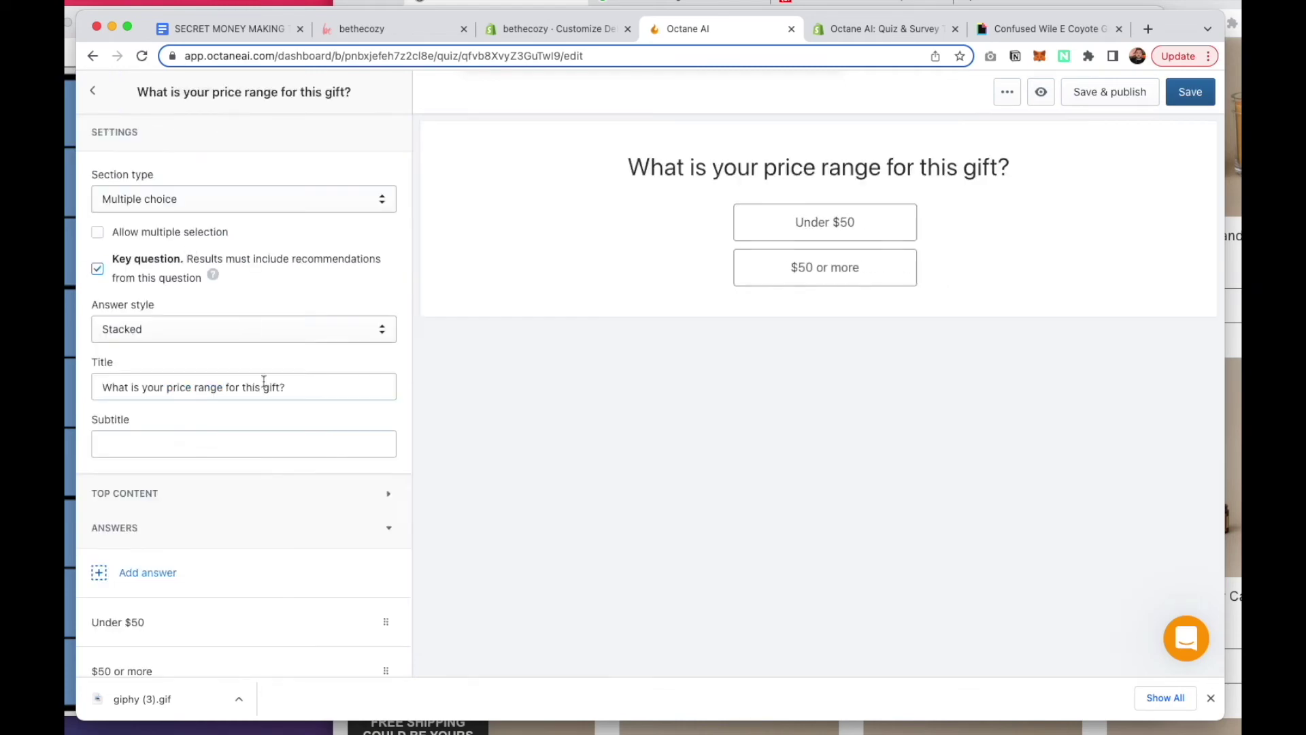
pyautogui.scroll(-5, 264, 381)
pyautogui.click(195, 542)
pyautogui.scroll(-2, 204, 571)
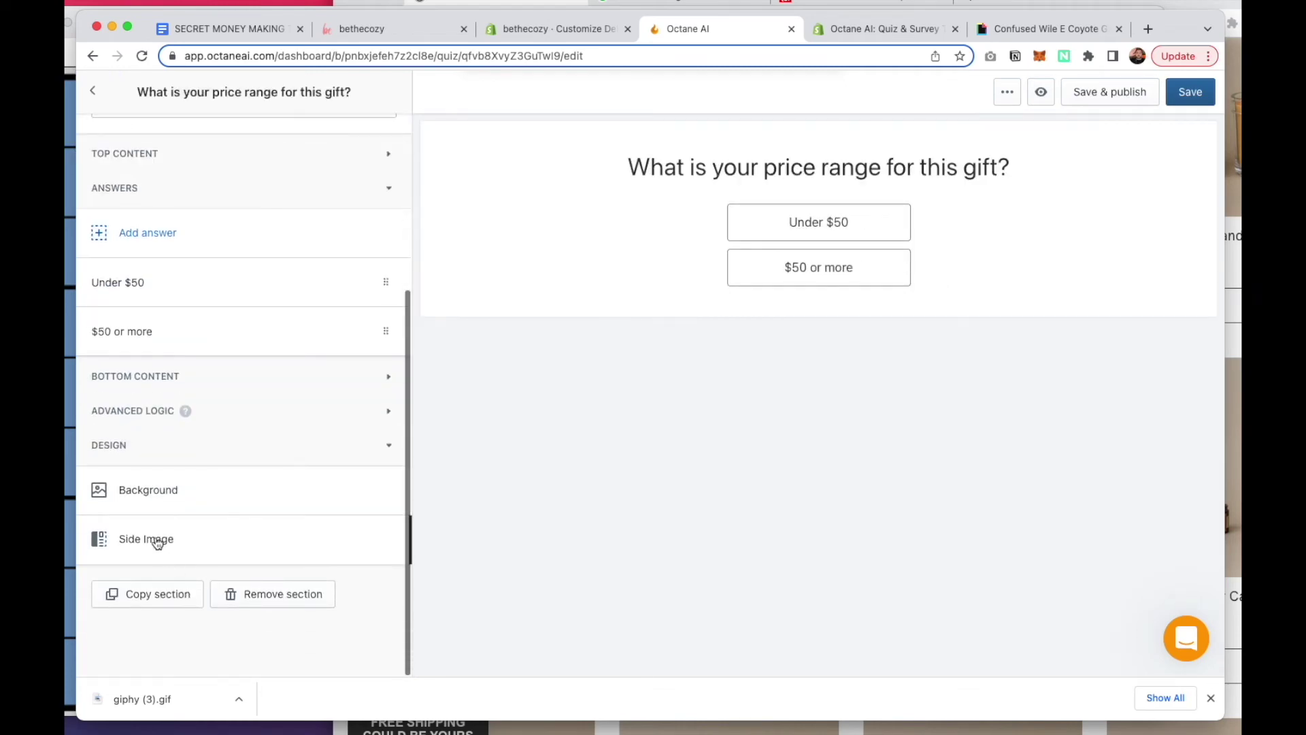
pyautogui.click(147, 539)
pyautogui.click(131, 232)
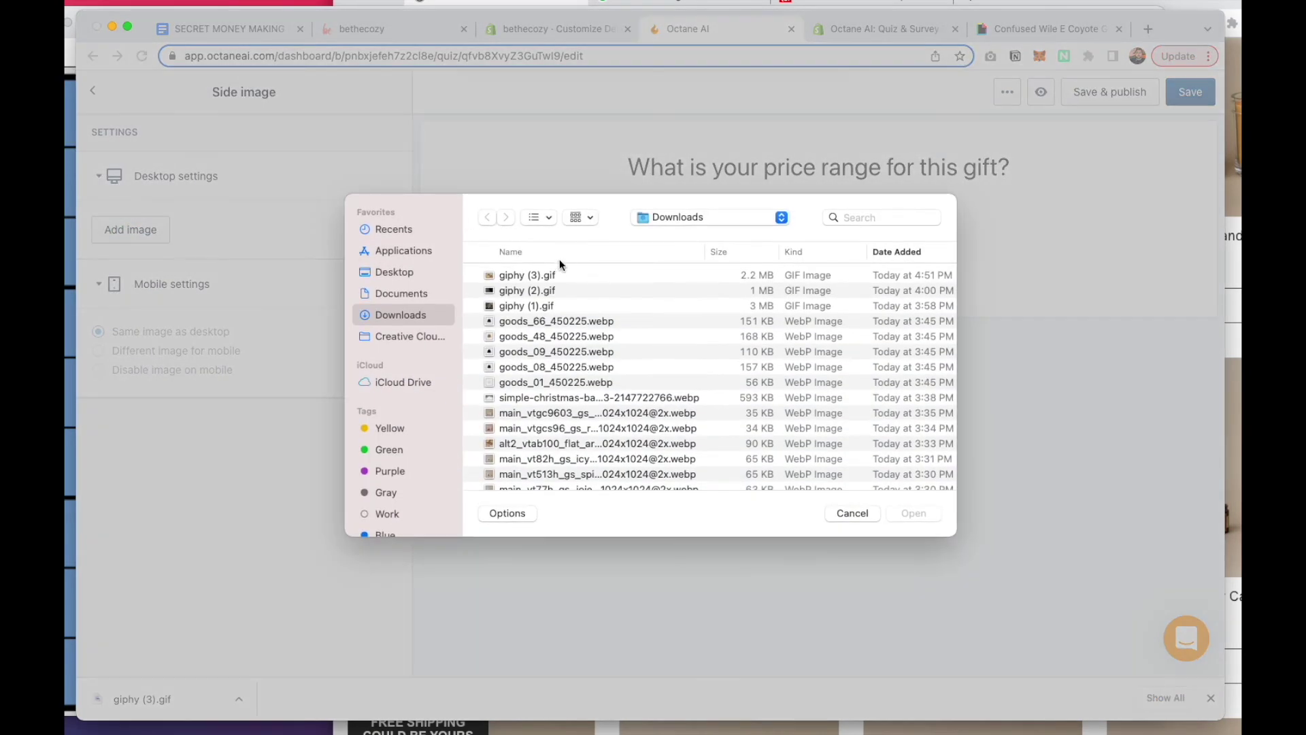
pyautogui.doubleClick(539, 400)
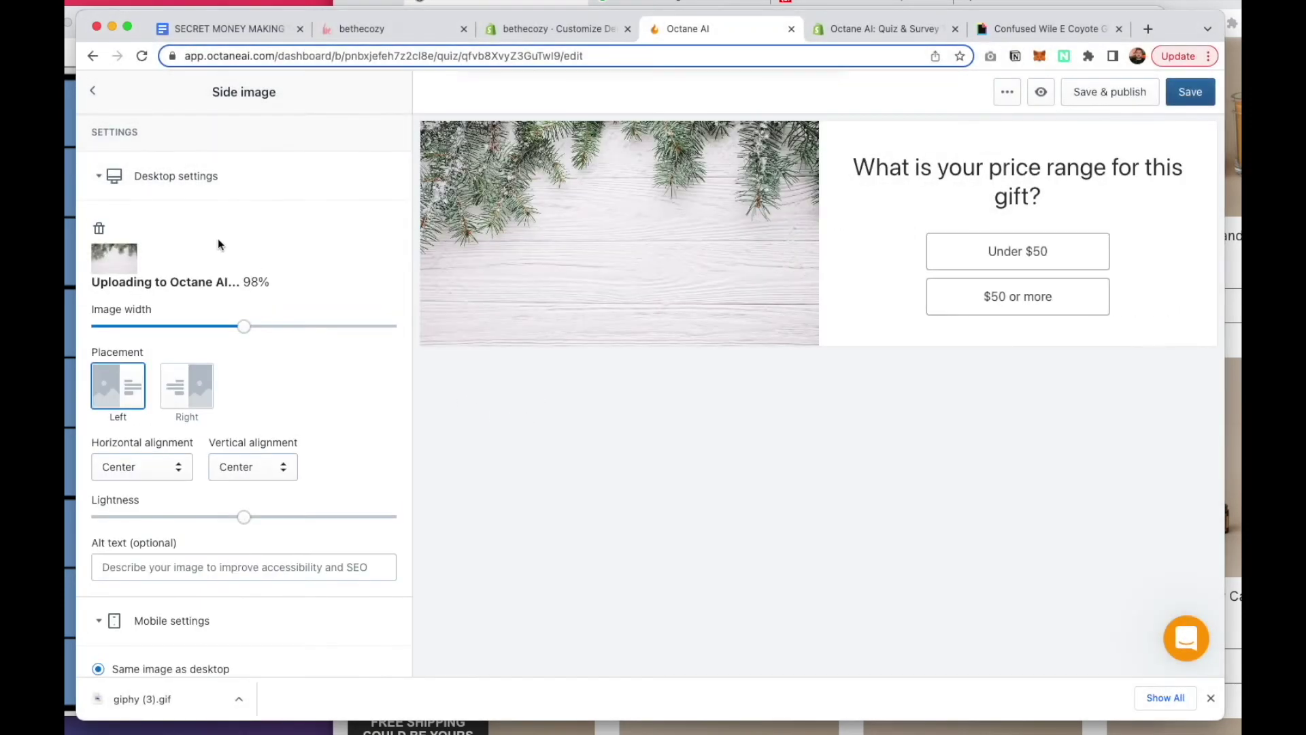
pyautogui.click(95, 95)
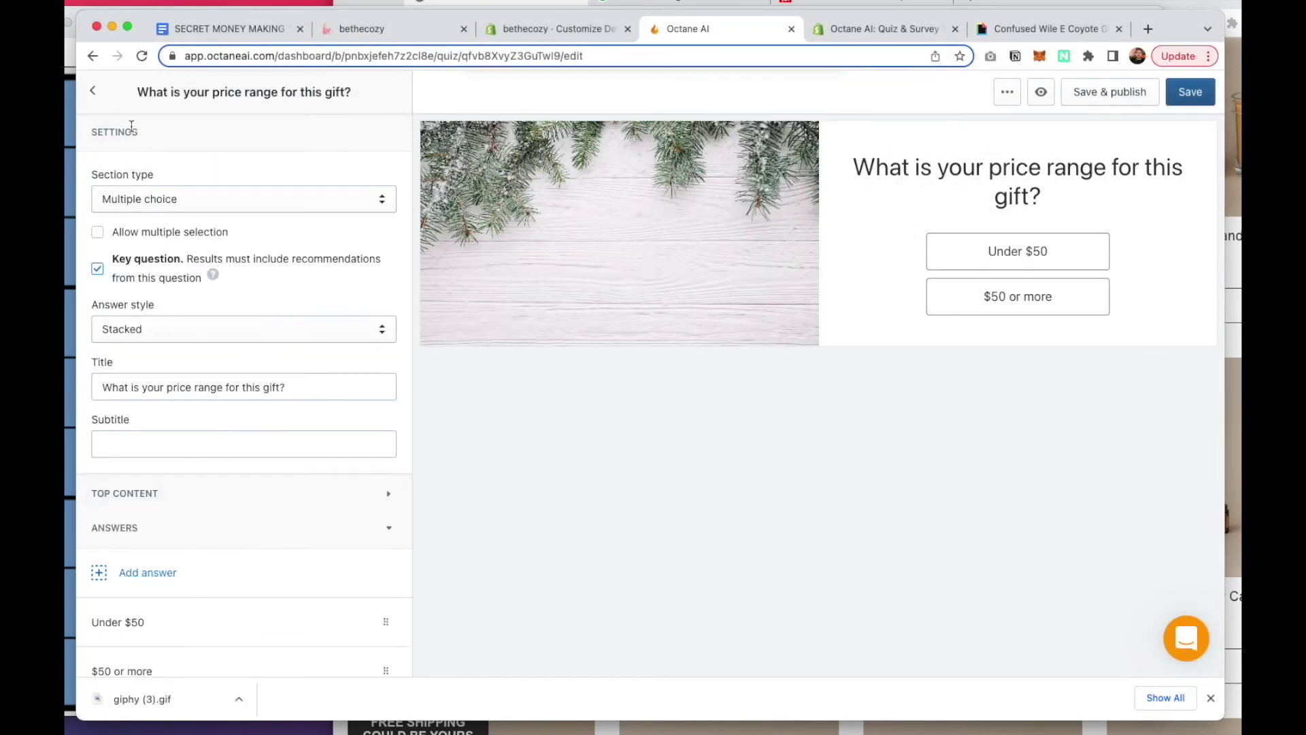
pyautogui.click(94, 92)
# Give the 'What is your email?' question the simple Christmas snowy pine-branch side image
pyautogui.click(170, 296)
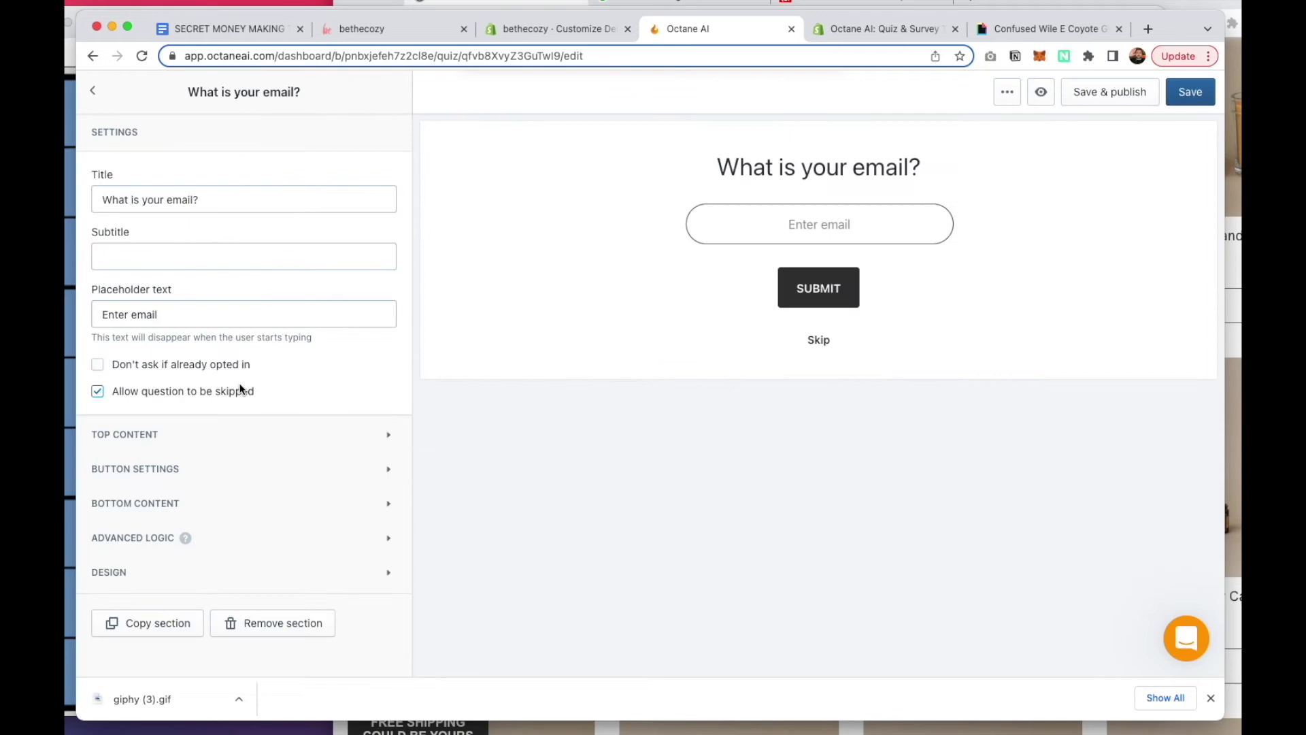
pyautogui.scroll(-1, 242, 382)
pyautogui.click(198, 554)
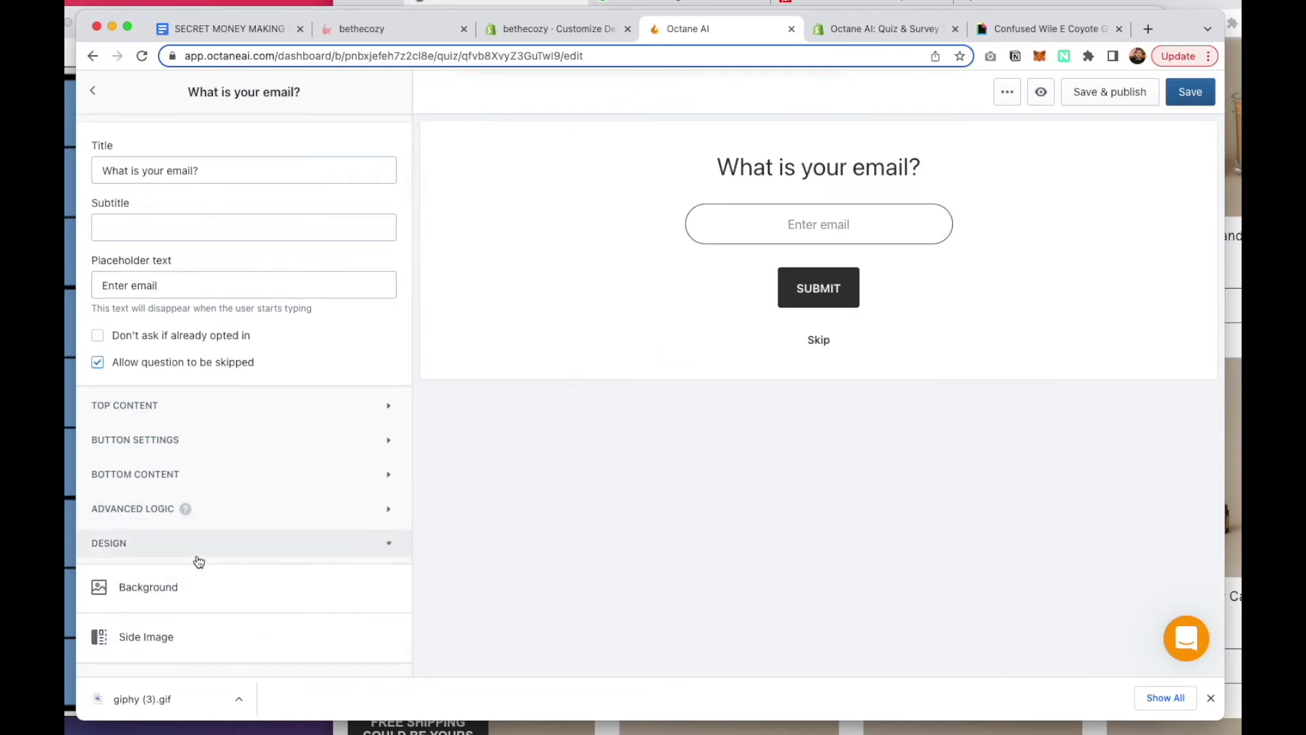
pyautogui.click(194, 636)
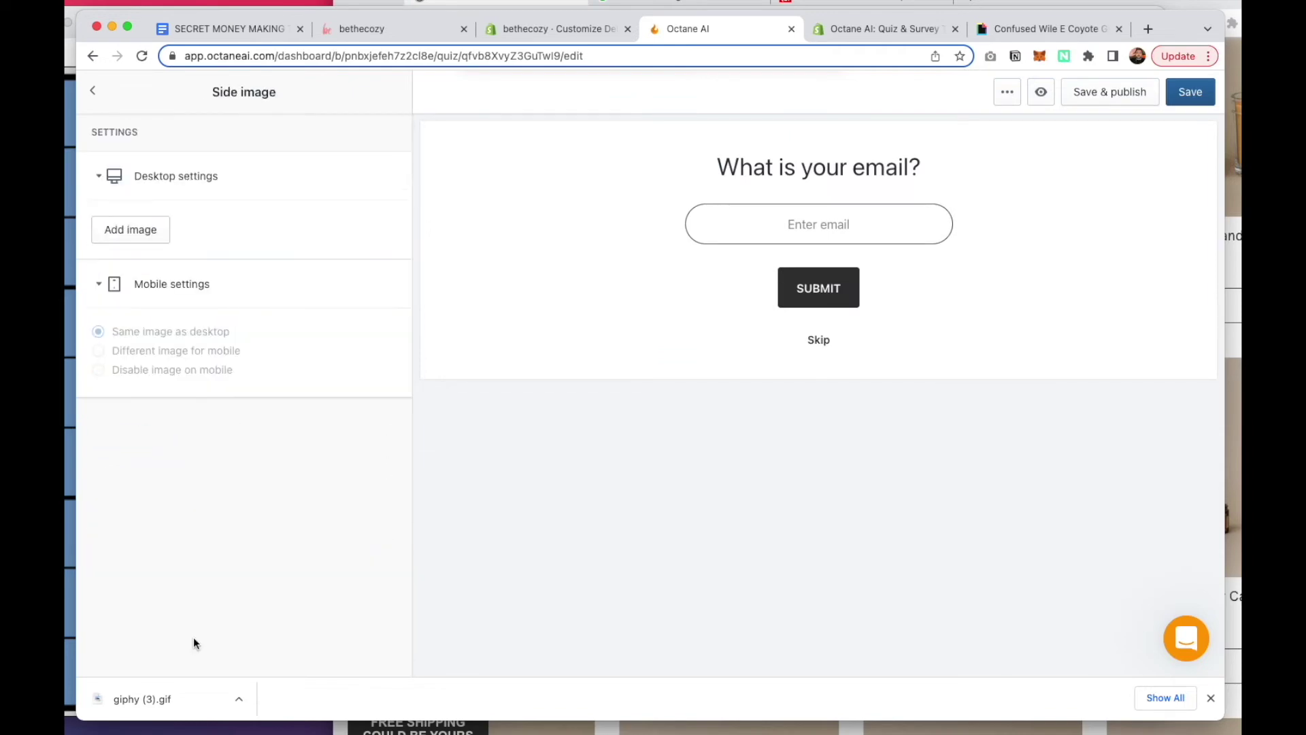
pyautogui.click(160, 232)
pyautogui.doubleClick(533, 398)
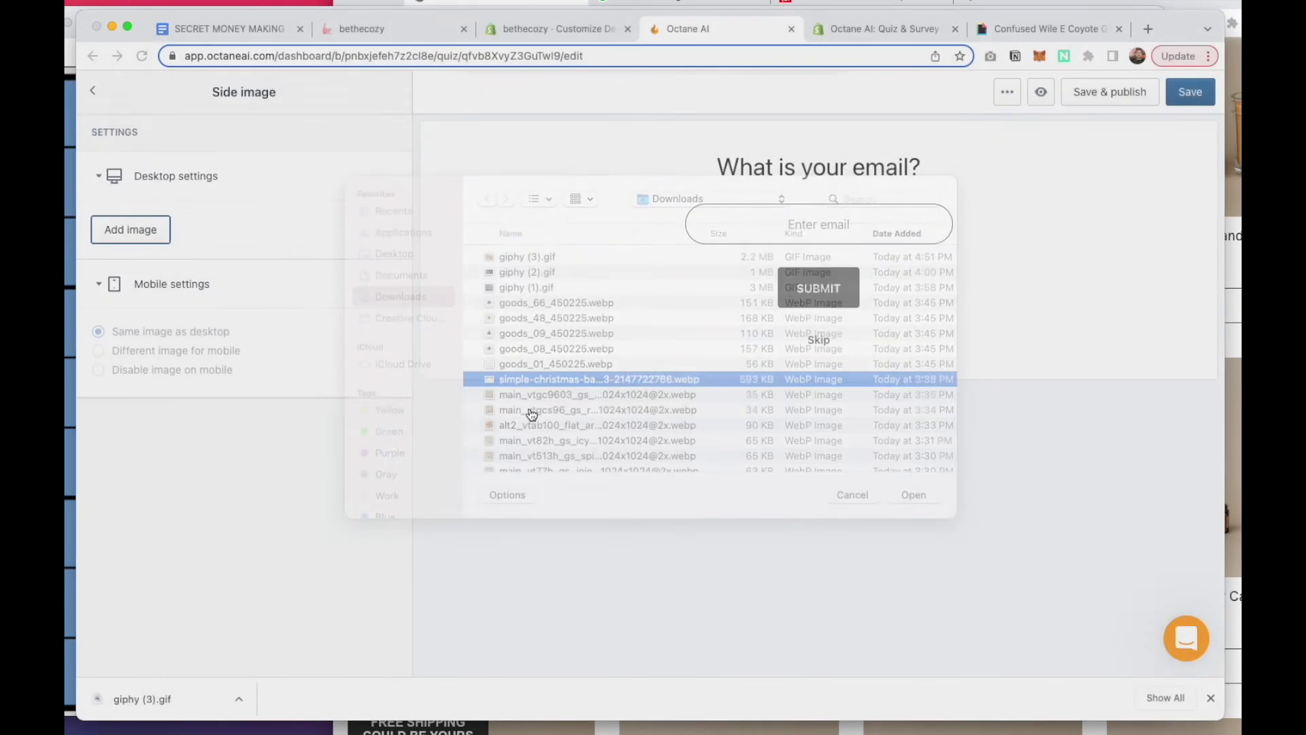
pyautogui.click(95, 93)
pyautogui.scroll(-1, 223, 373)
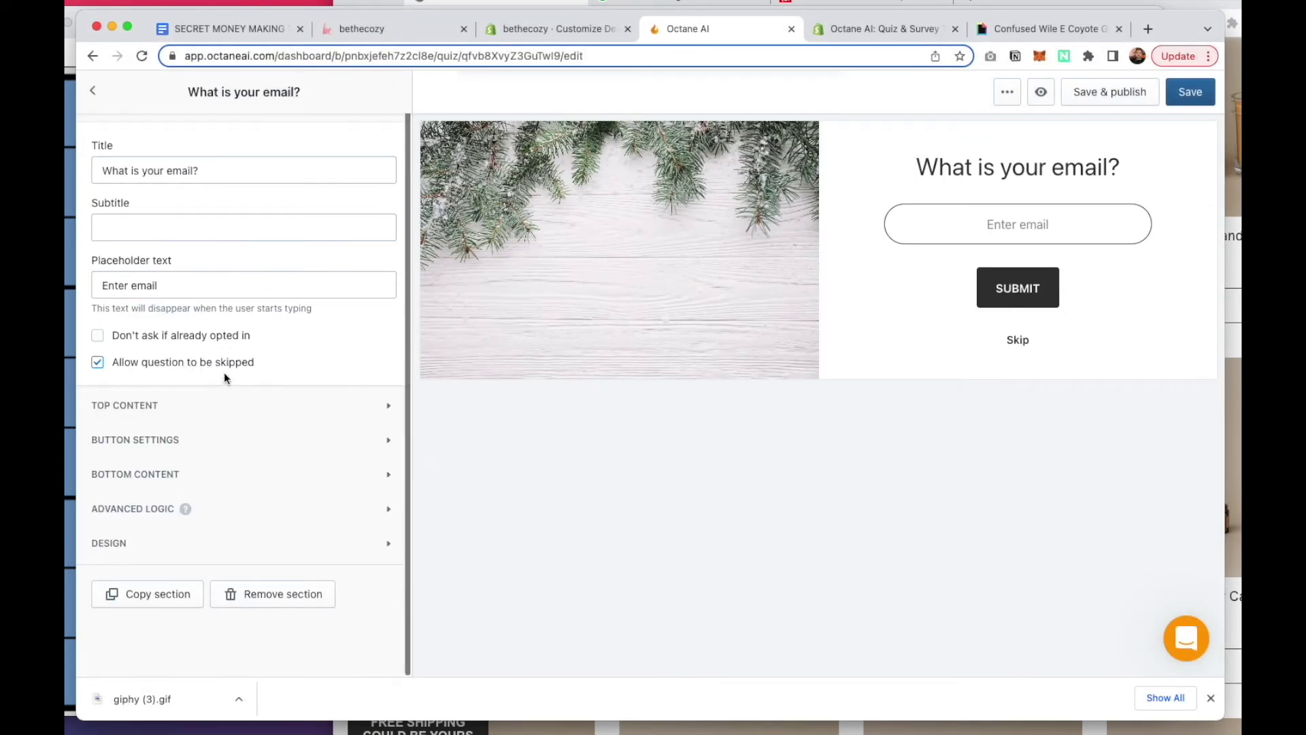
pyautogui.click(92, 91)
pyautogui.click(170, 351)
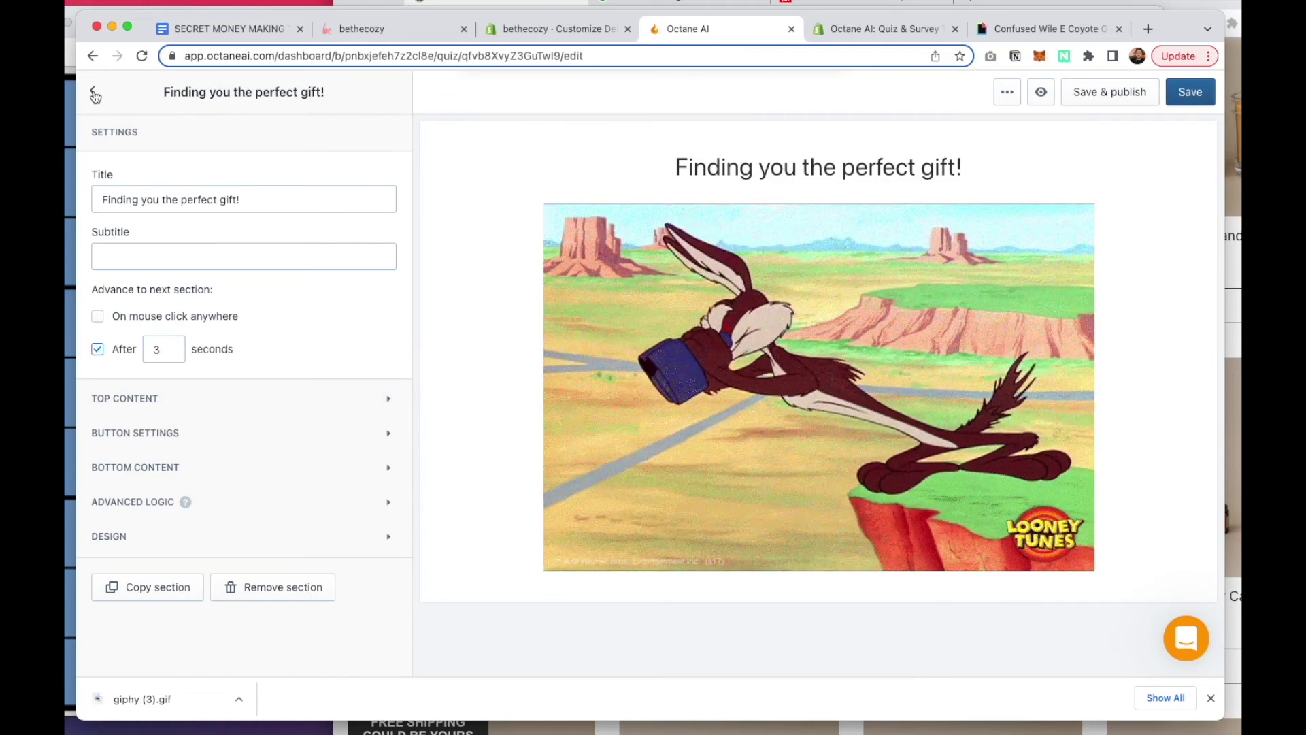
pyautogui.click(95, 93)
# Set the quiz Layout's alignment of elements inside the content area to Left
pyautogui.click(350, 134)
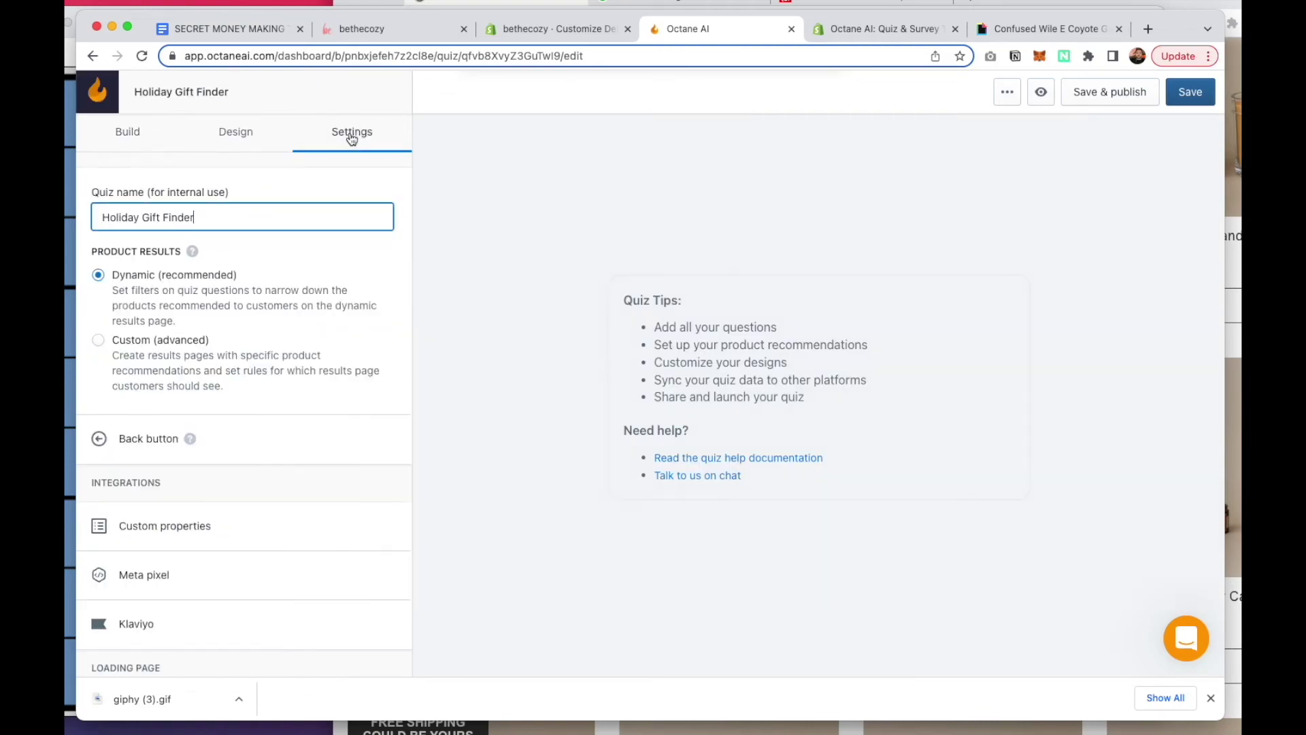
pyautogui.click(247, 134)
pyautogui.click(142, 198)
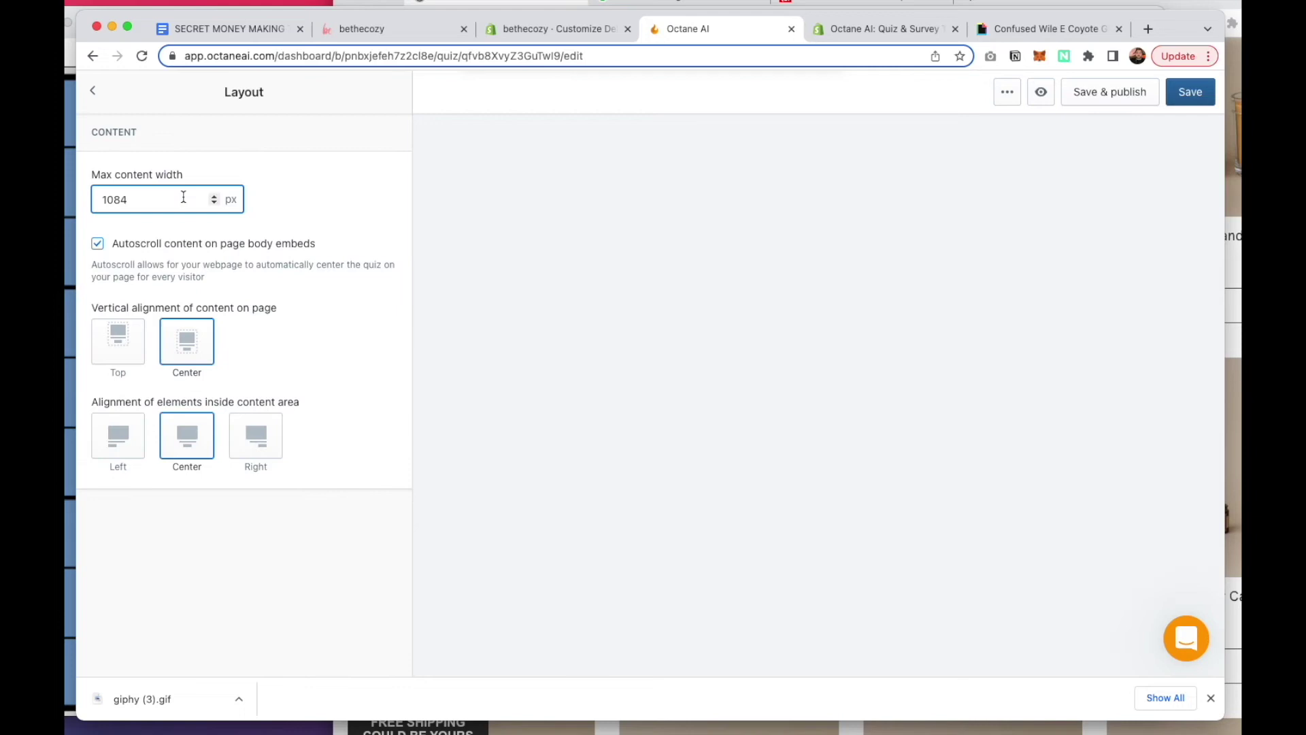
pyautogui.click(110, 448)
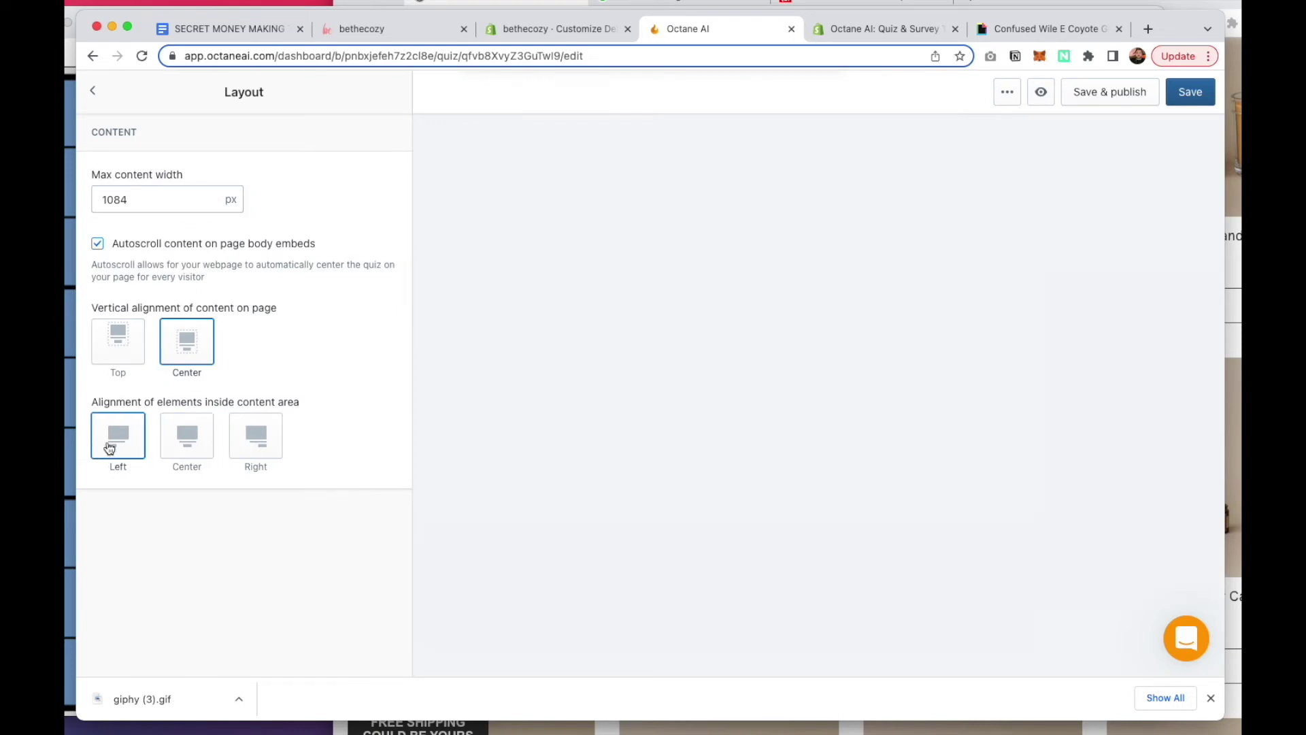
pyautogui.click(99, 94)
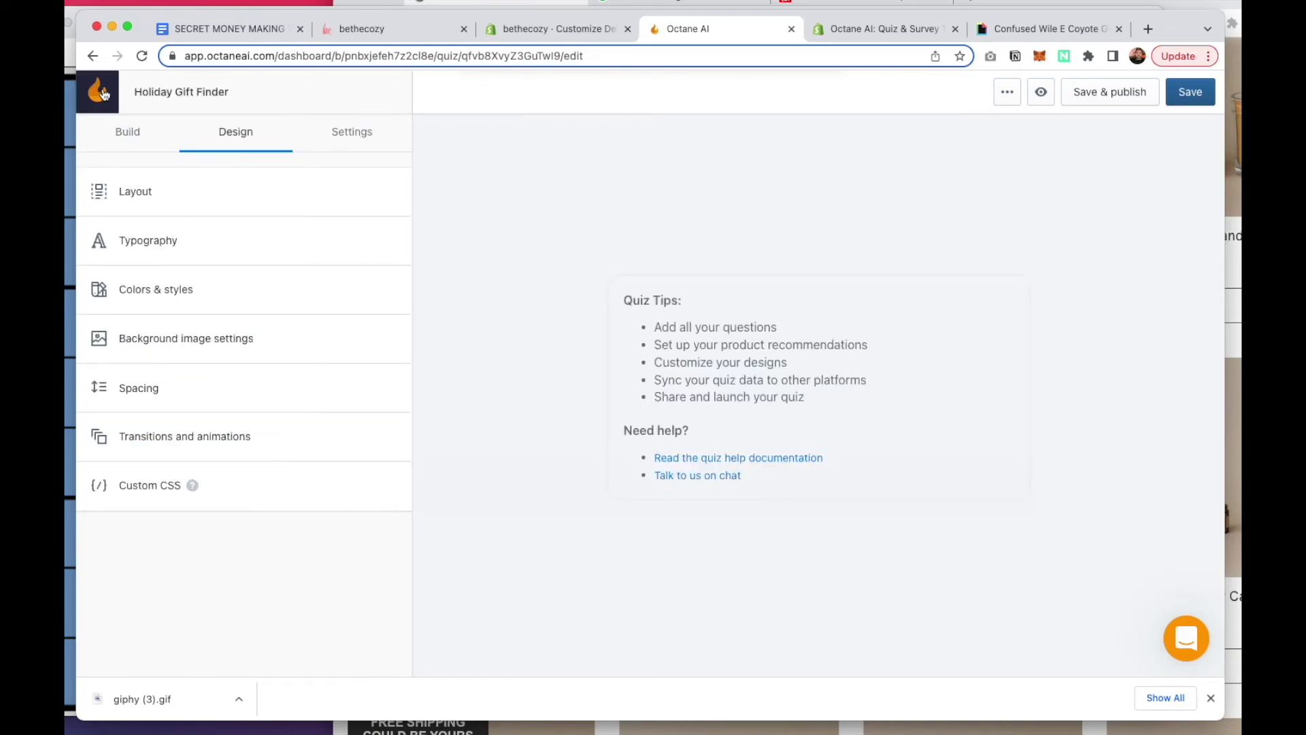
pyautogui.click(142, 136)
pyautogui.click(178, 298)
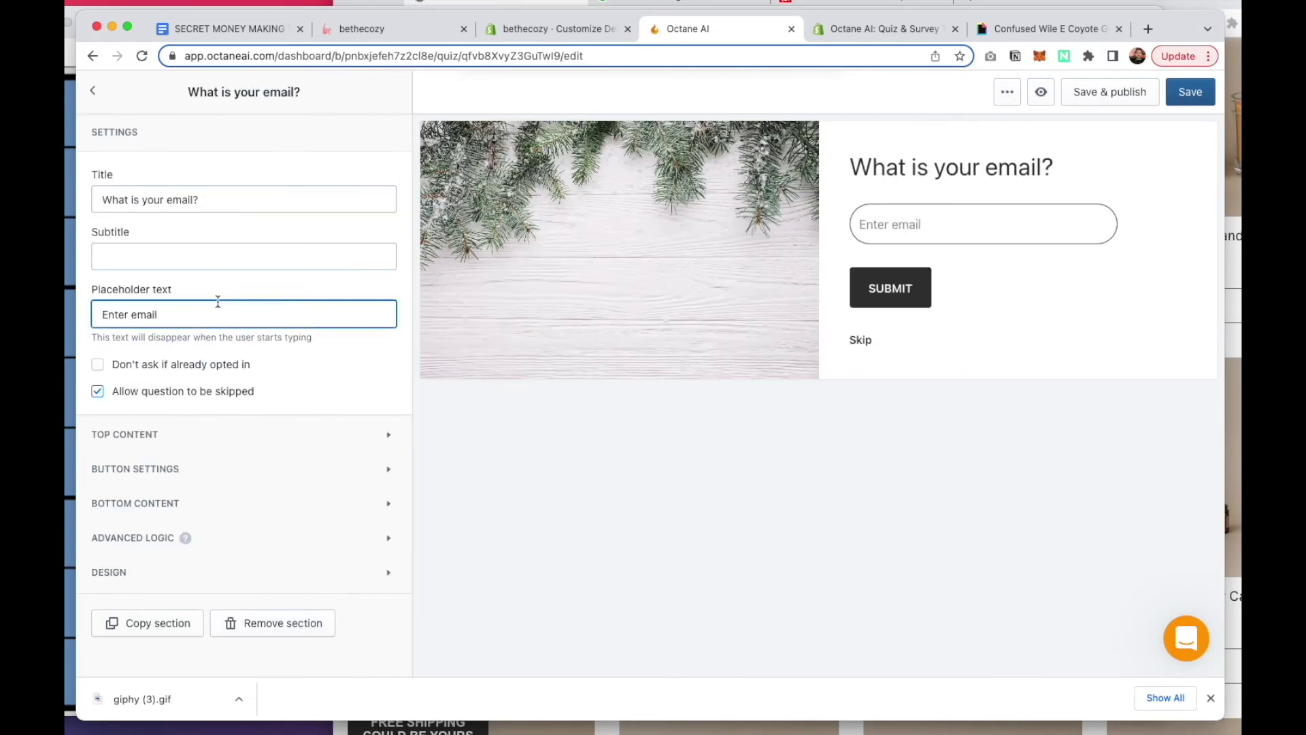
pyautogui.click(93, 92)
# Add the simple Christmas side image to the 'Finding you the perfect gift!' page, then save and publish
pyautogui.click(169, 342)
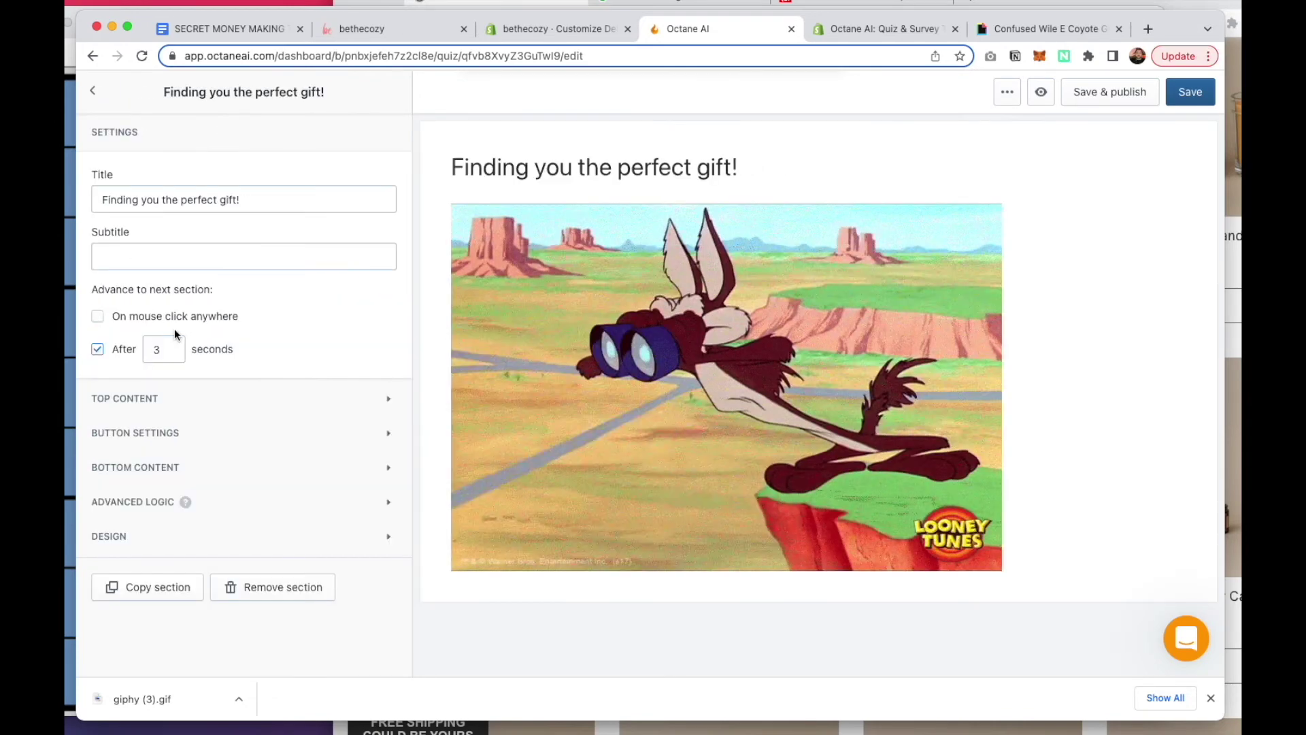
pyautogui.click(170, 538)
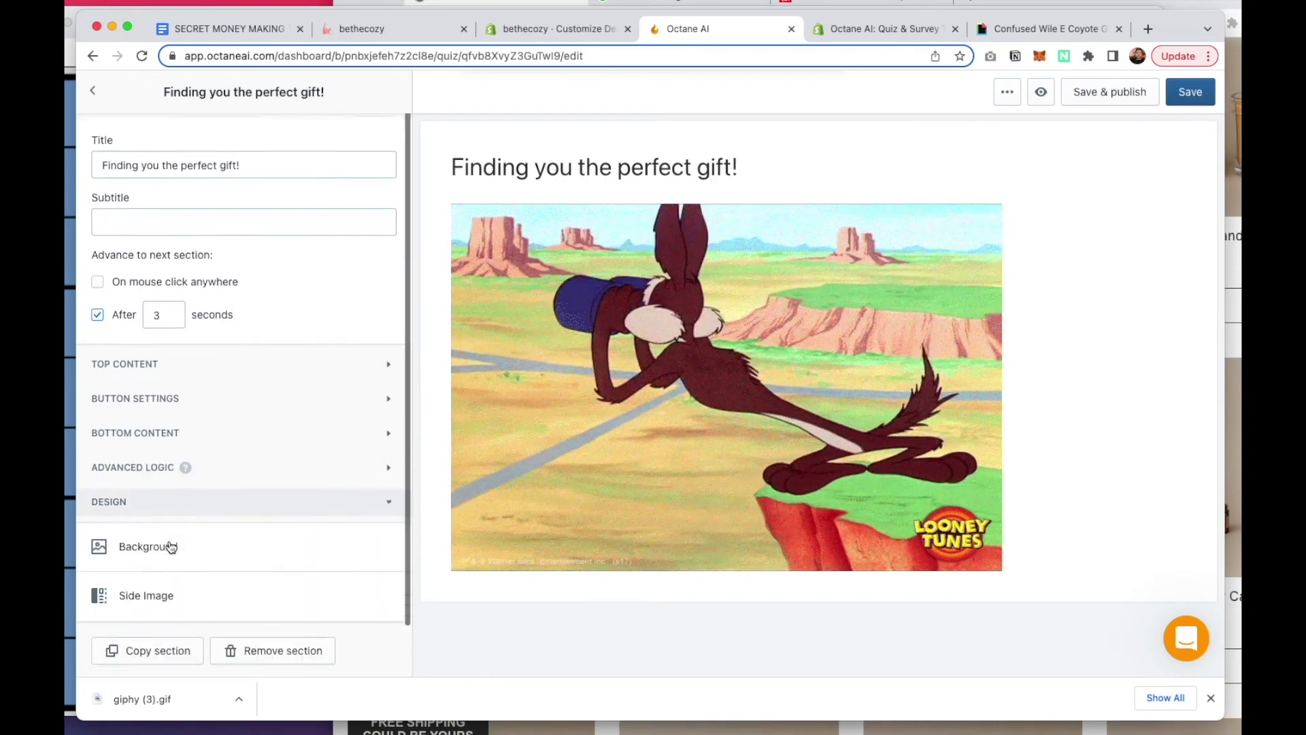
pyautogui.click(139, 542)
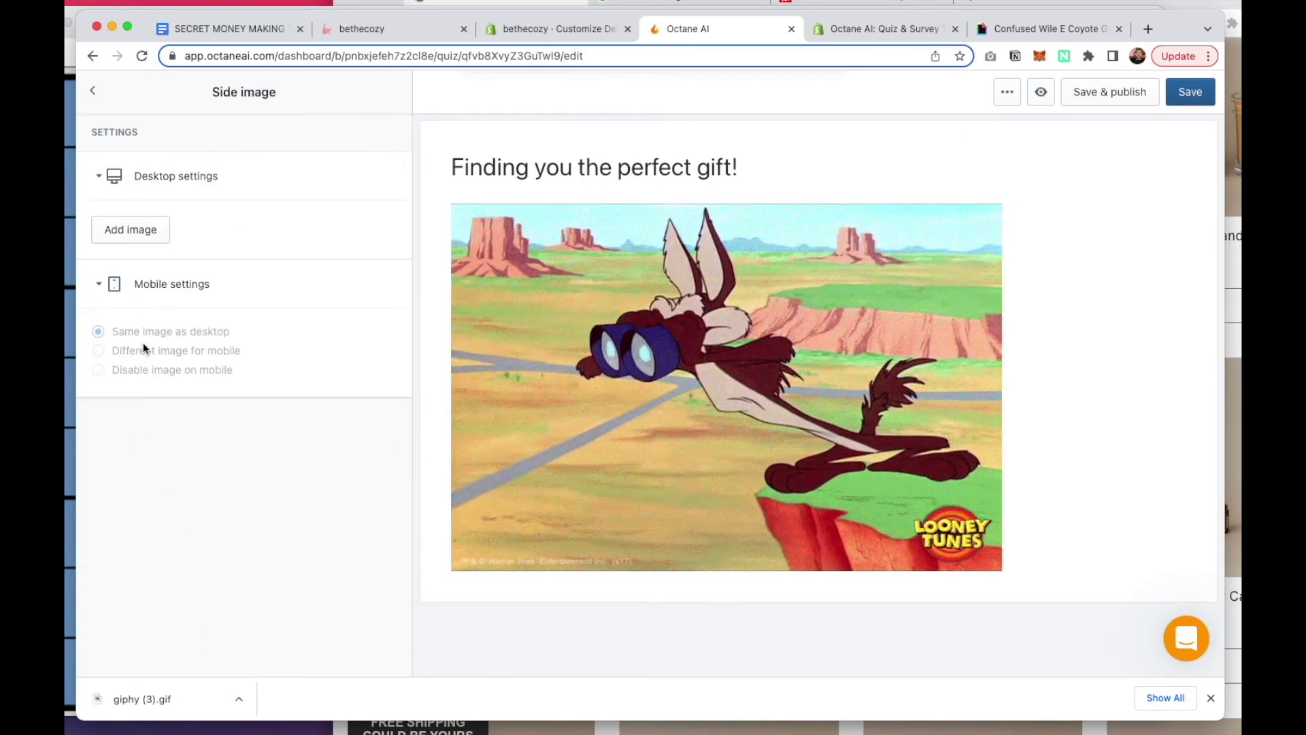
pyautogui.click(136, 232)
pyautogui.doubleClick(553, 395)
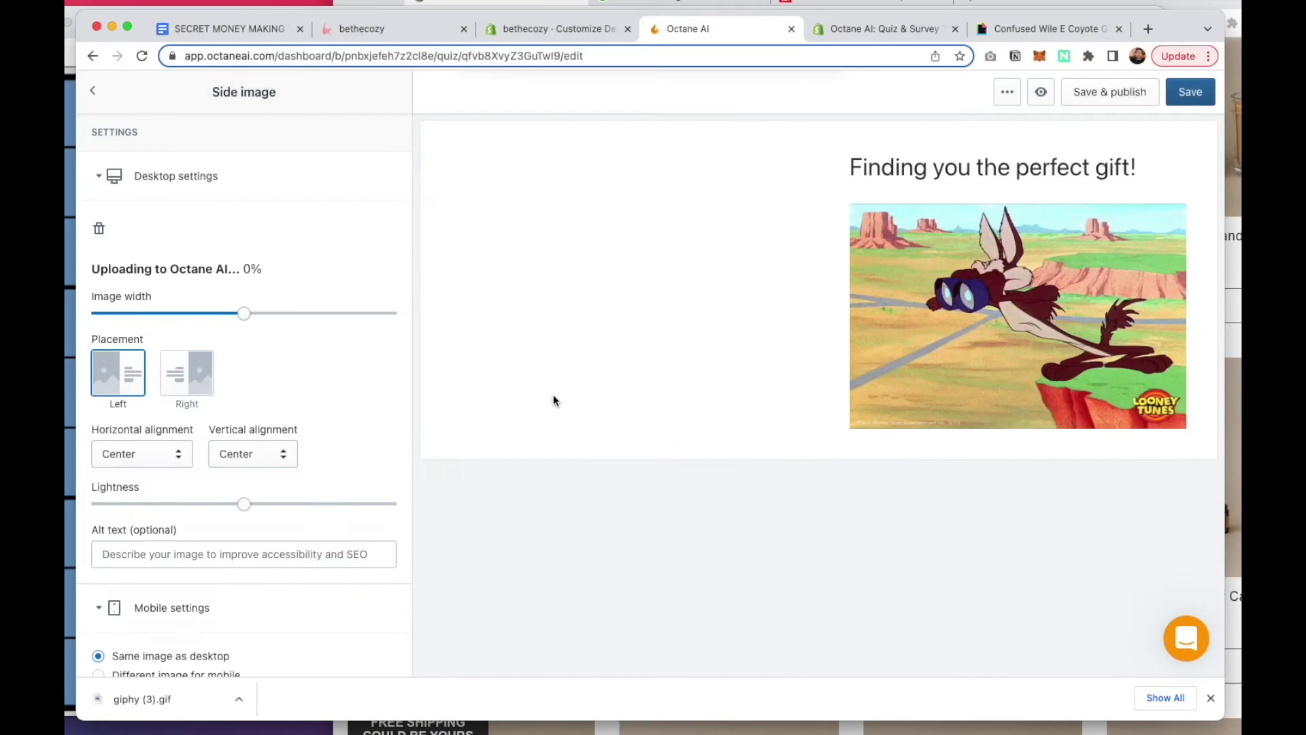
pyautogui.click(1191, 92)
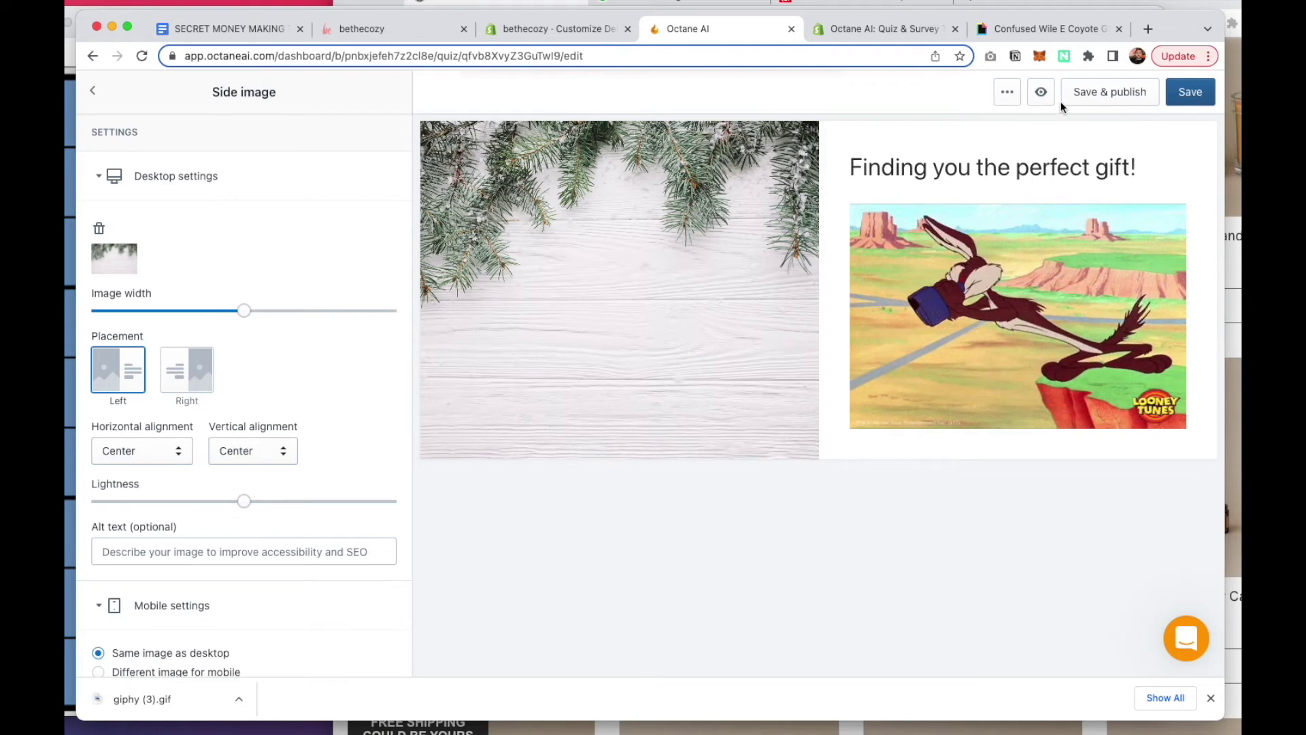
pyautogui.click(1080, 95)
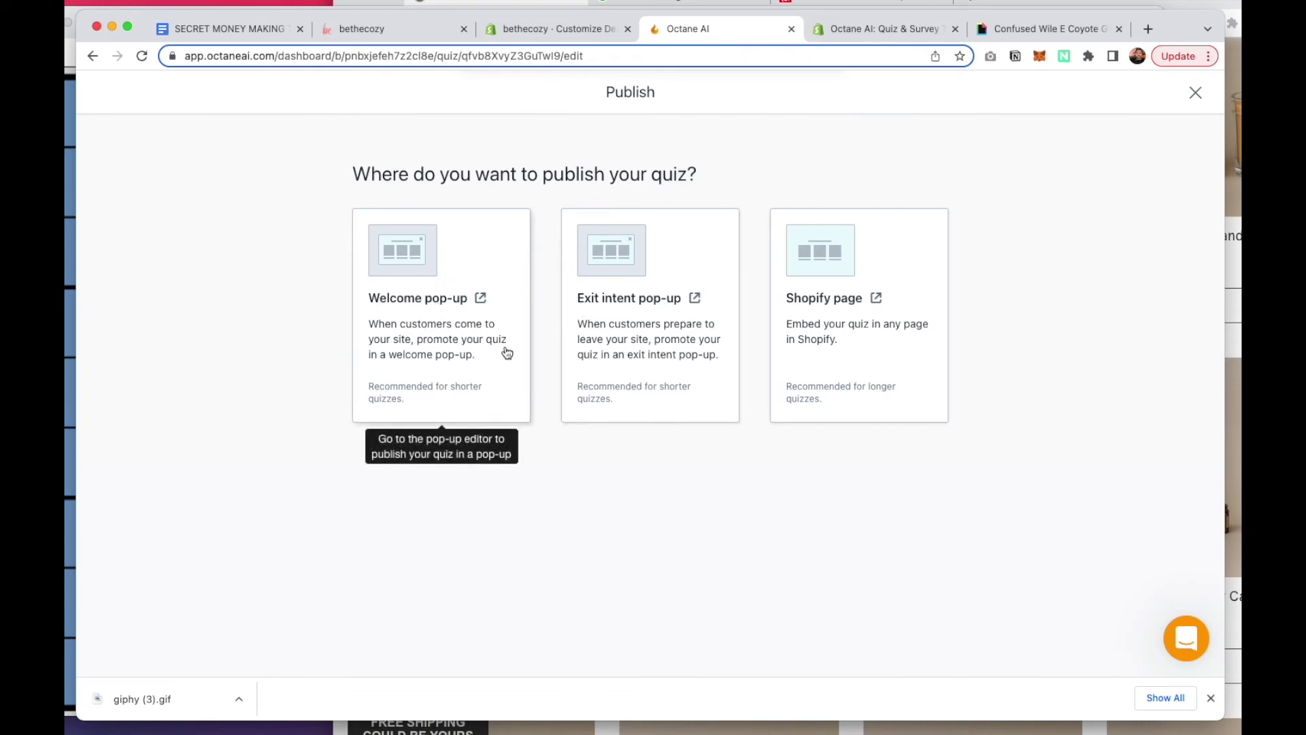
# Choose the Shopify page option and copy the quiz's Page body embed code
pyautogui.click(827, 368)
pyautogui.scroll(-2, 581, 281)
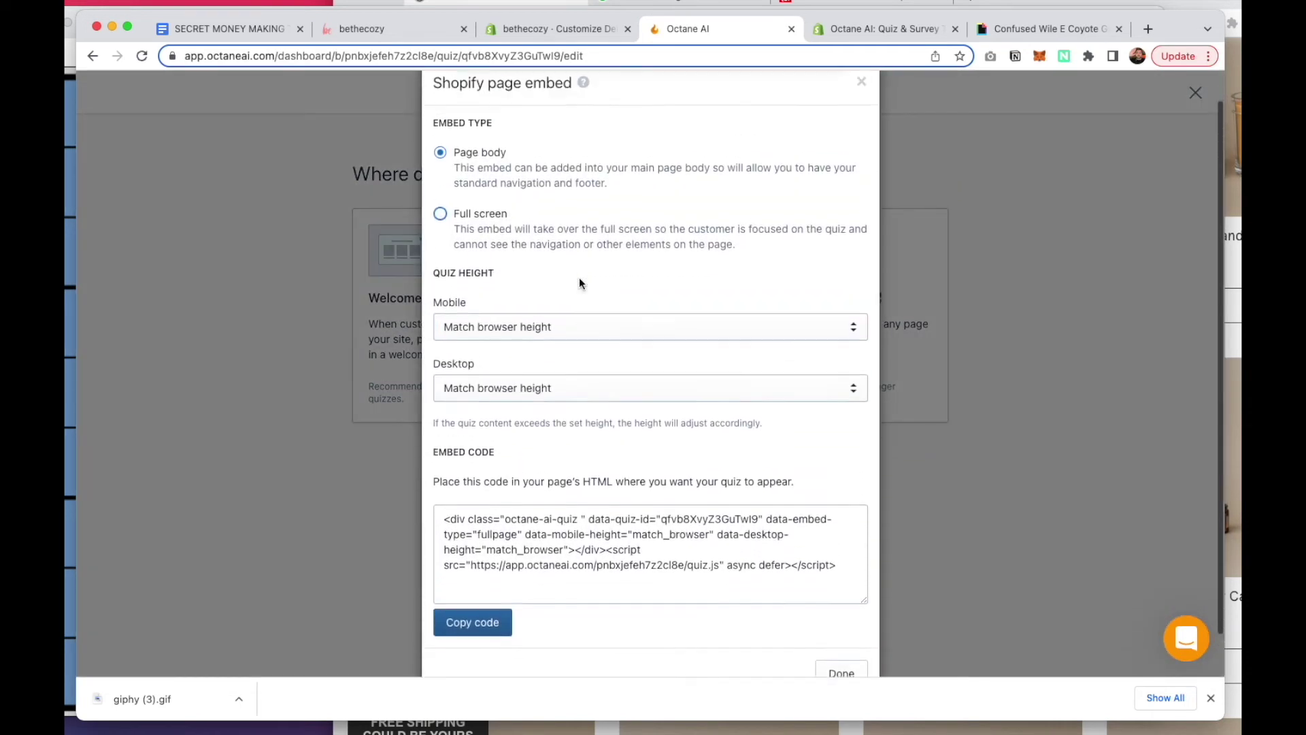
pyautogui.scroll(1, 578, 276)
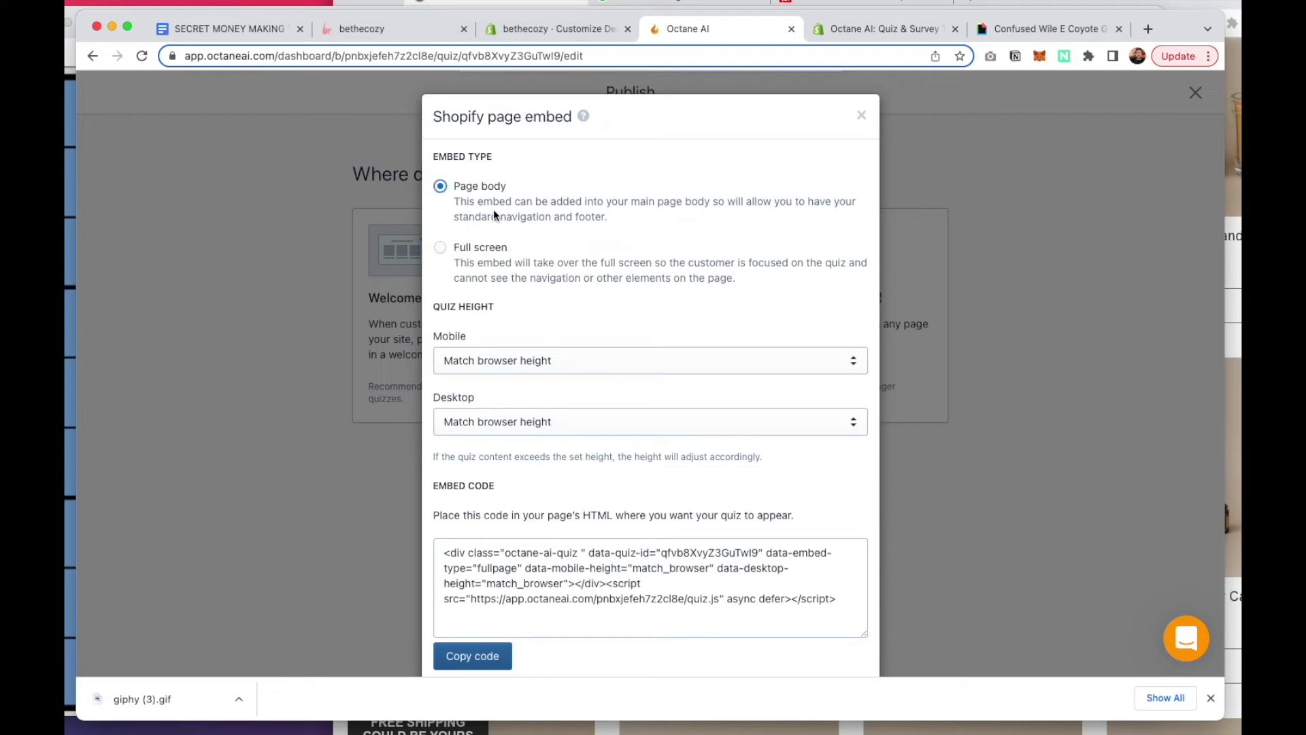
pyautogui.scroll(-1, 558, 293)
pyautogui.scroll(-1, 559, 299)
pyautogui.click(667, 538)
pyautogui.hotkey('ctrl', 'a')
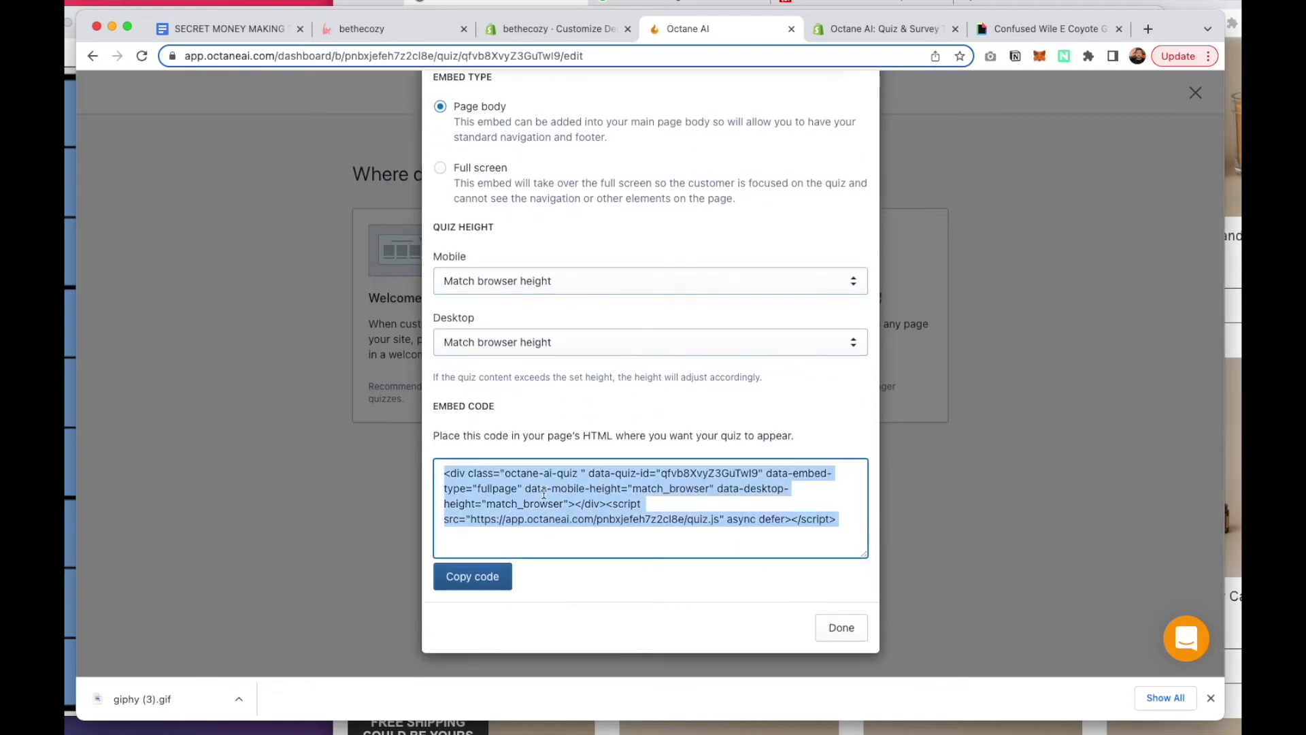
pyautogui.click(841, 629)
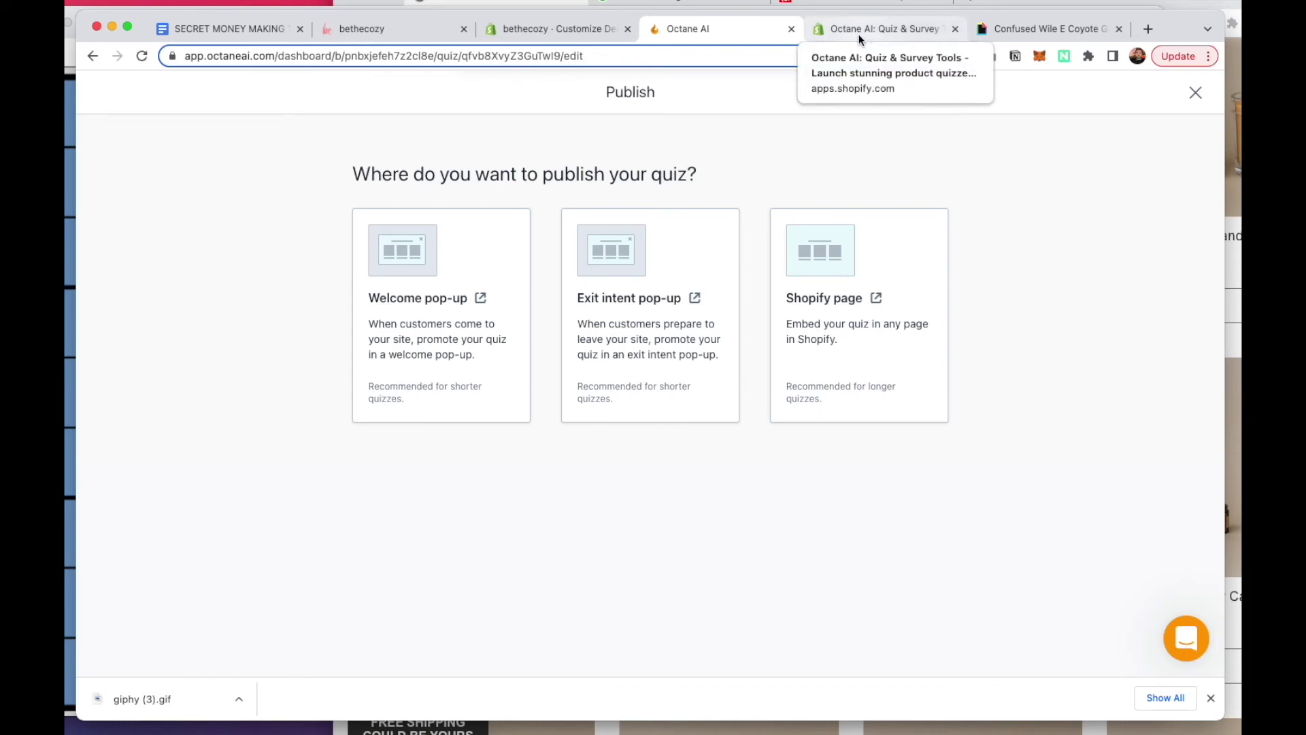
# Paste the embed code into the Holiday Gift Finder page's HTML, save it, and view it live
pyautogui.click(589, 31)
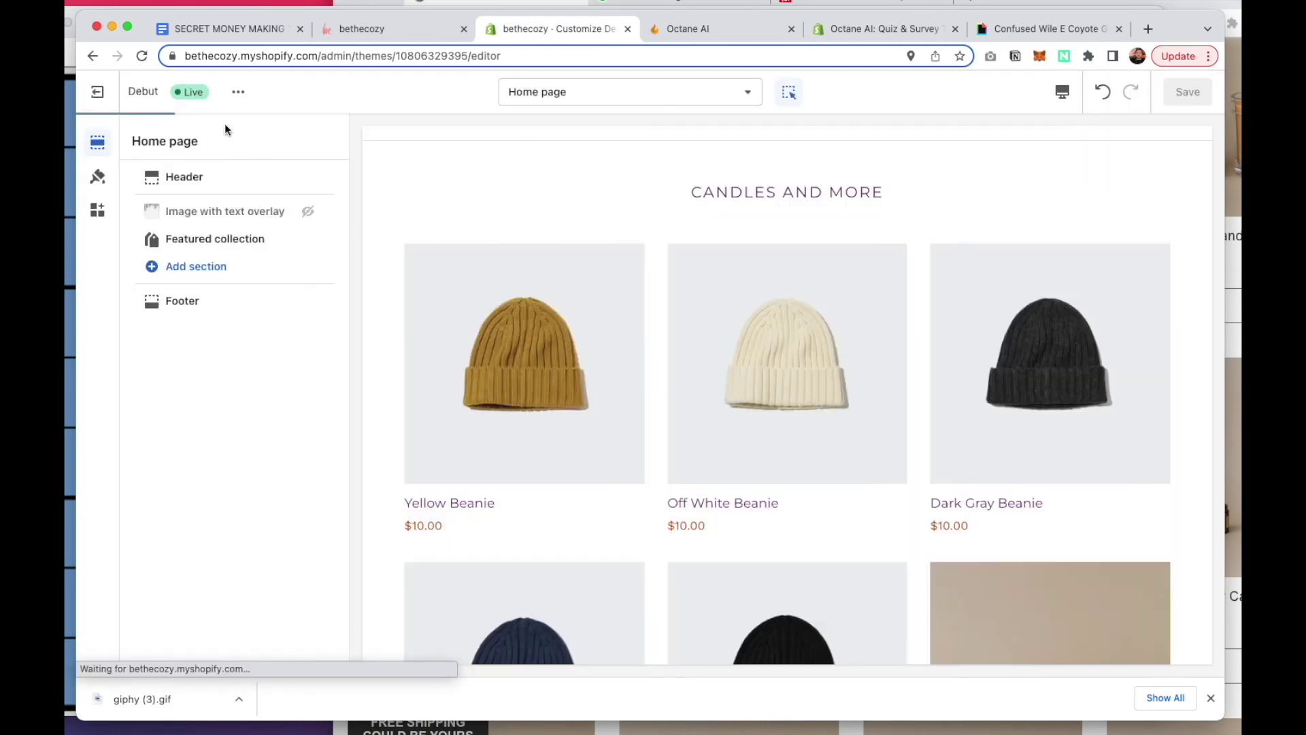
pyautogui.click(113, 89)
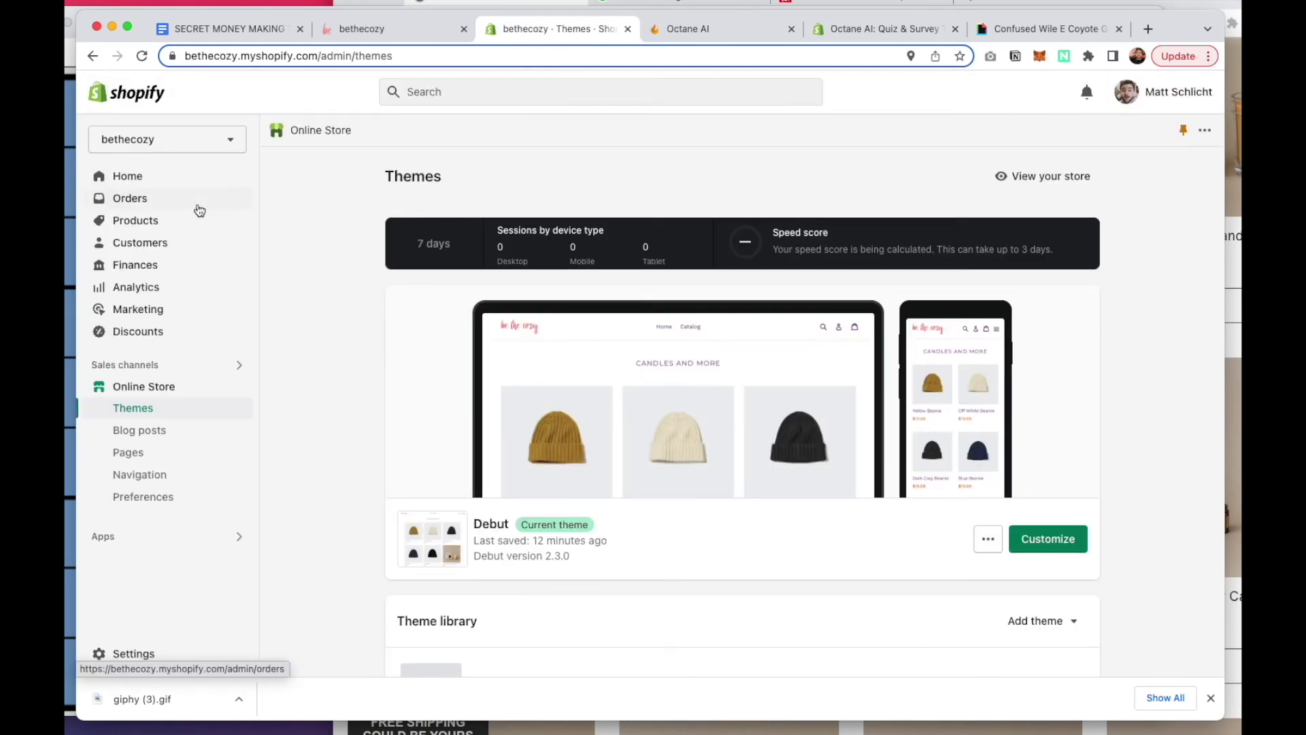
pyautogui.click(159, 462)
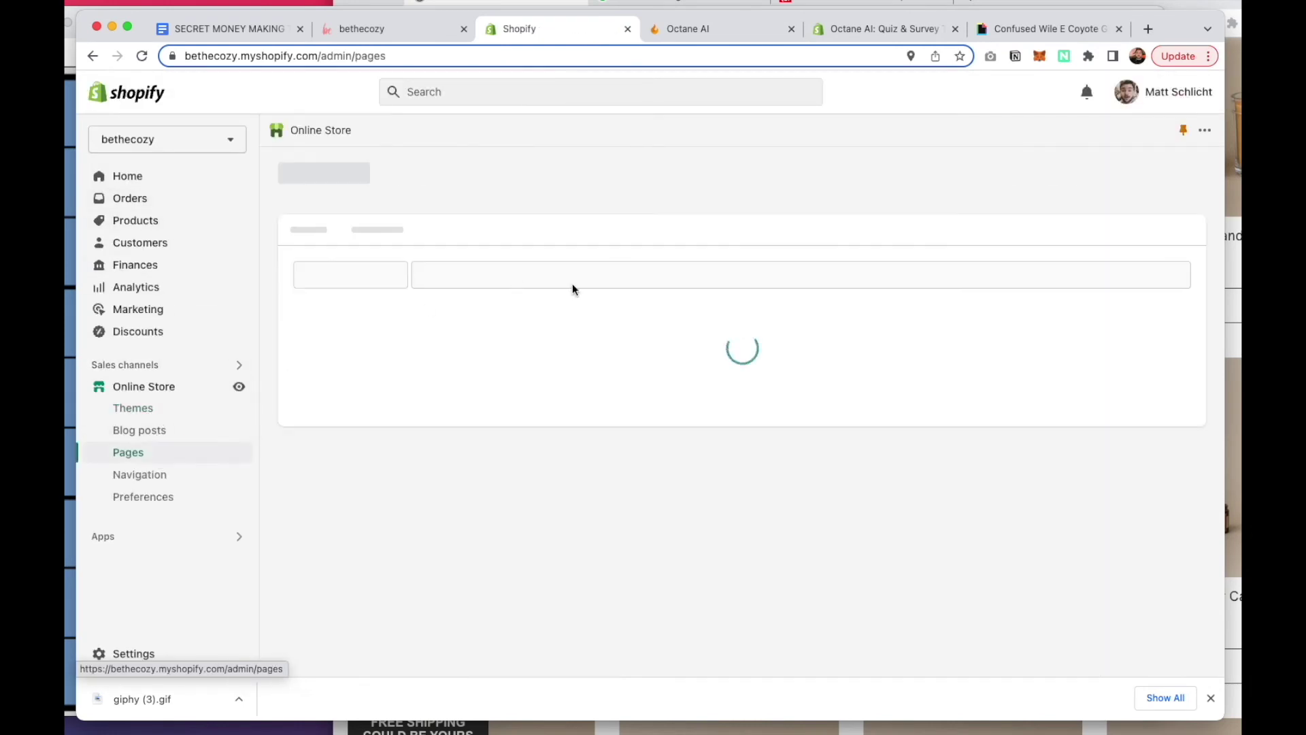
pyautogui.click(376, 361)
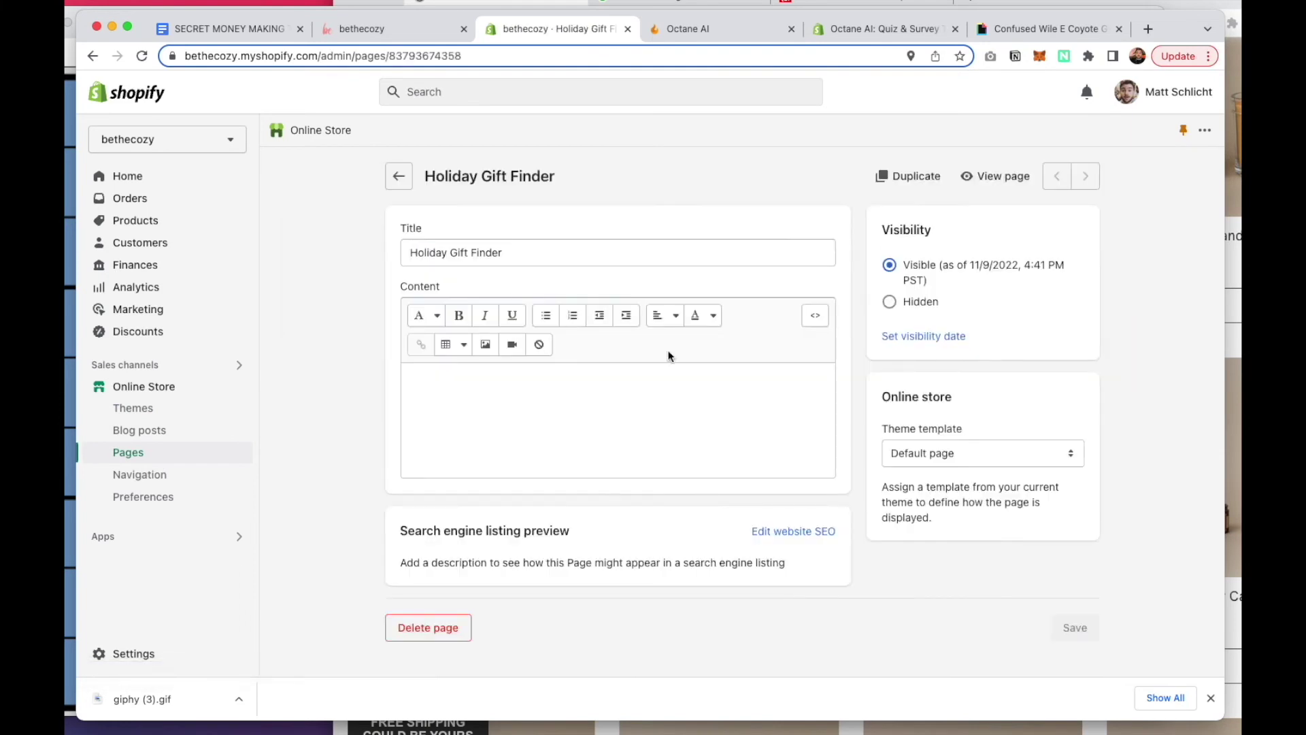
pyautogui.click(814, 316)
pyautogui.write('<div class="octane-ai-quiz " data-quiz-id="gfyb8XvyZ3GuTwI9" data-embed-type="fullpage" data-mobile-height="match_browser" data-desktop-height="match_browser"></div><script src="https://app.octaneai.com/pnbxjefeh7z2cl8e/quiz.js" async defer></script>')
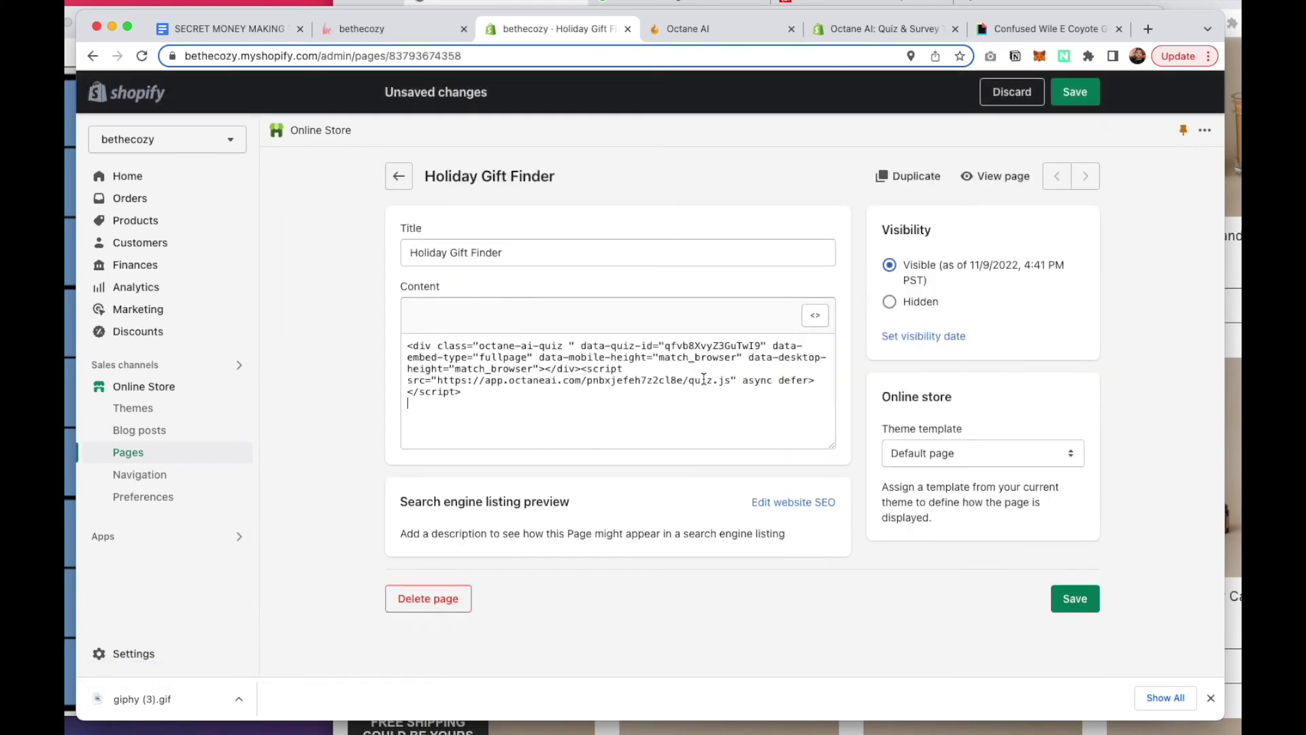
pyautogui.click(1074, 91)
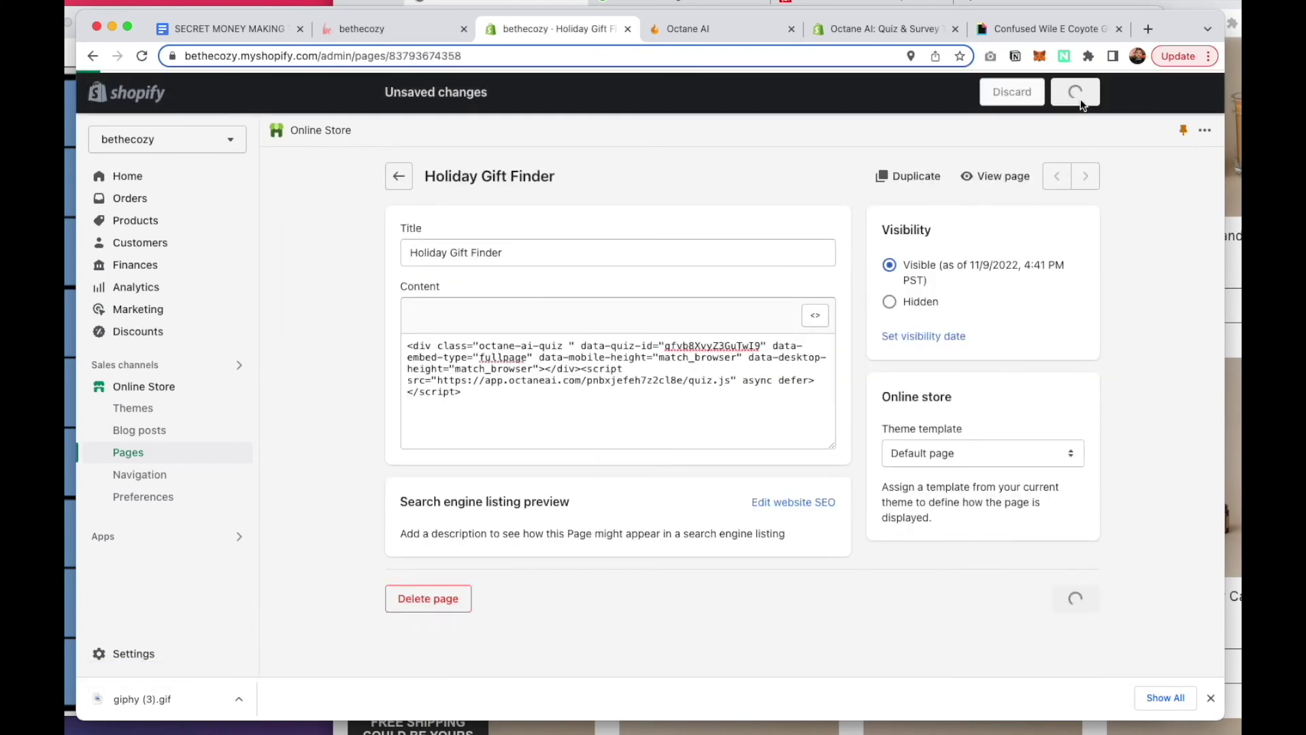
pyautogui.click(999, 177)
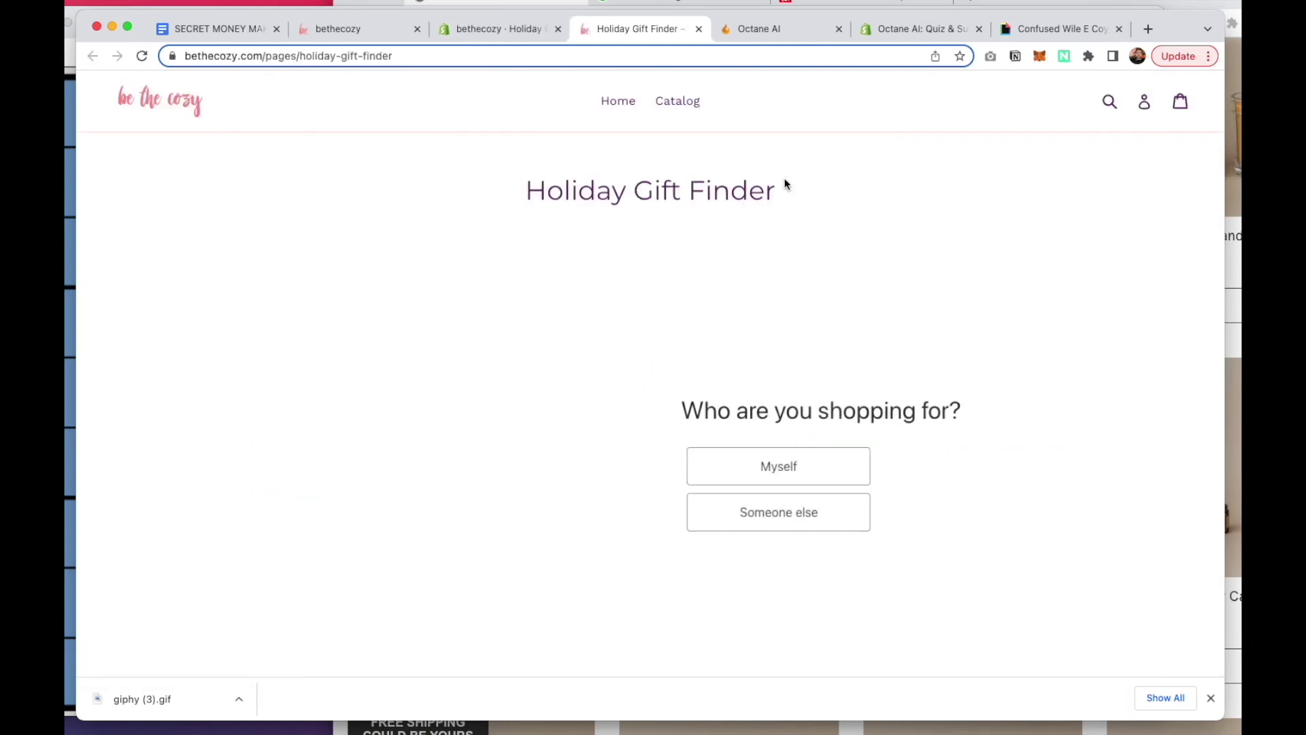
# Answer the quiz with 'Someone else' and '$50 or more', then submit an email address
pyautogui.scroll(-3, 817, 246)
pyautogui.scroll(2, 855, 408)
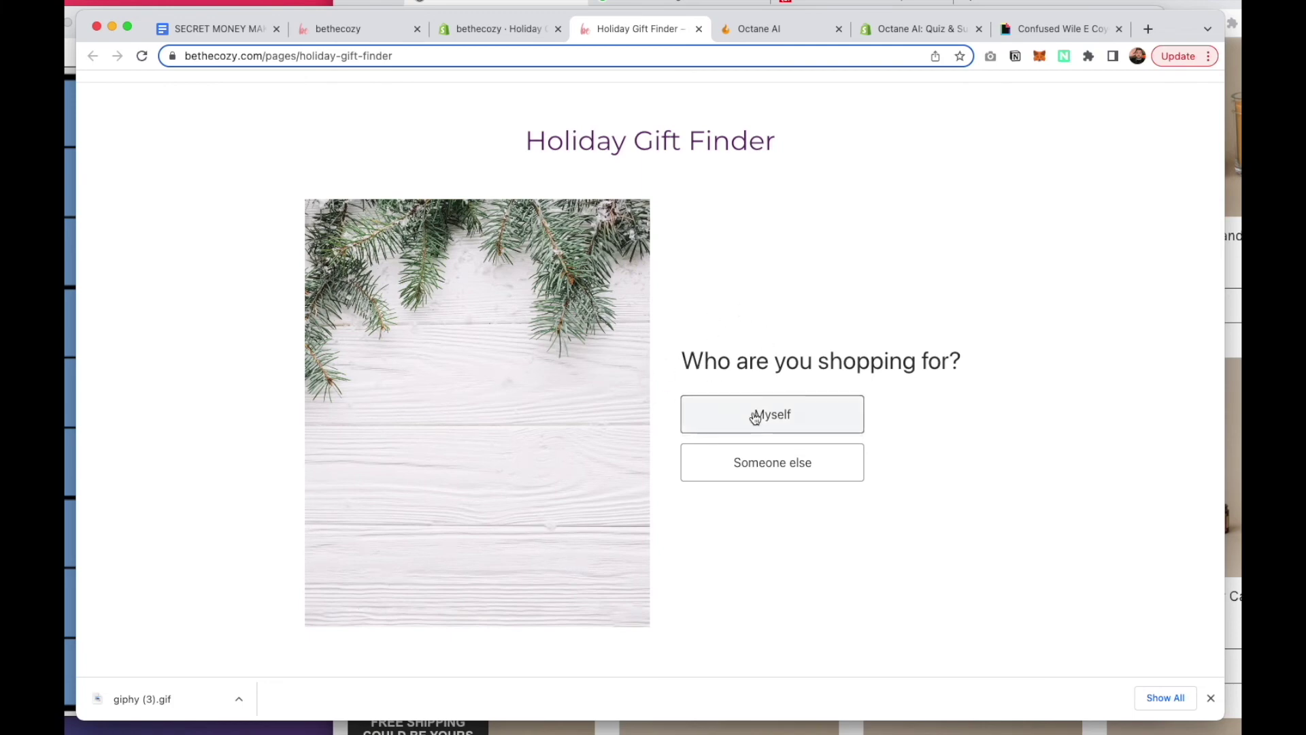
pyautogui.click(756, 461)
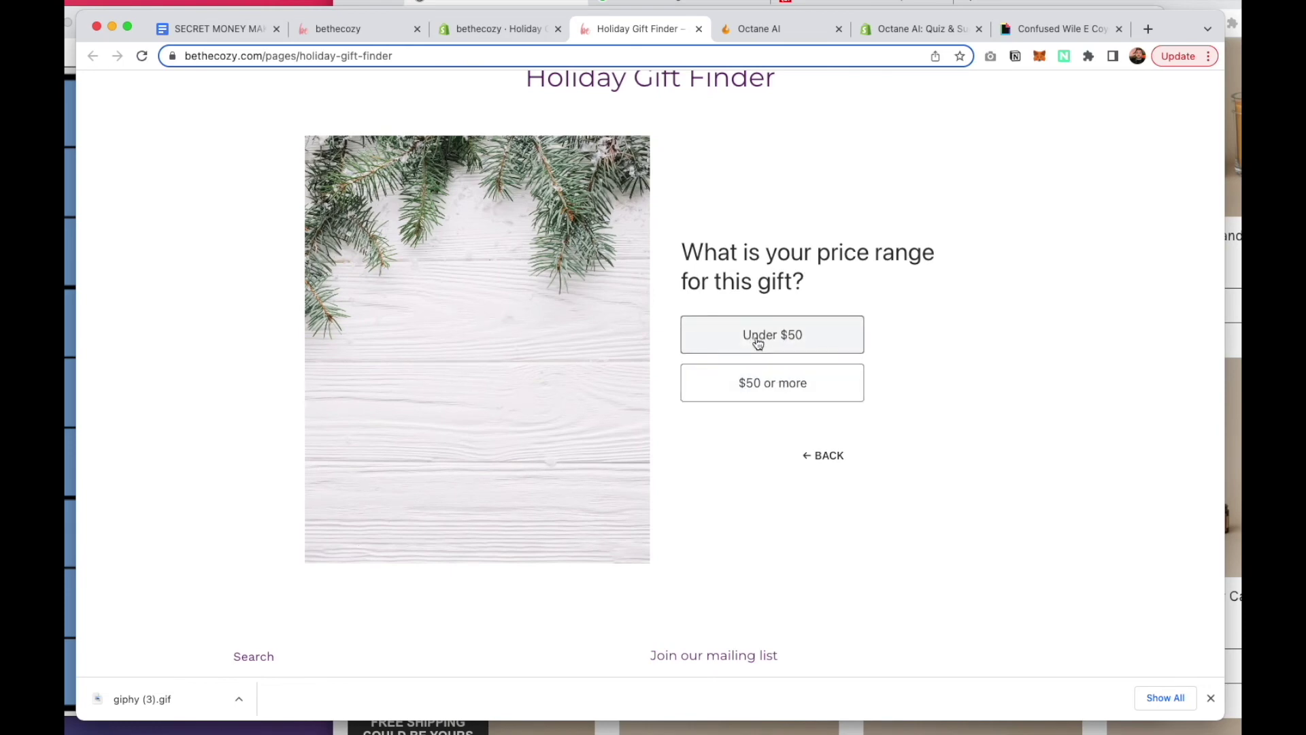
pyautogui.click(757, 381)
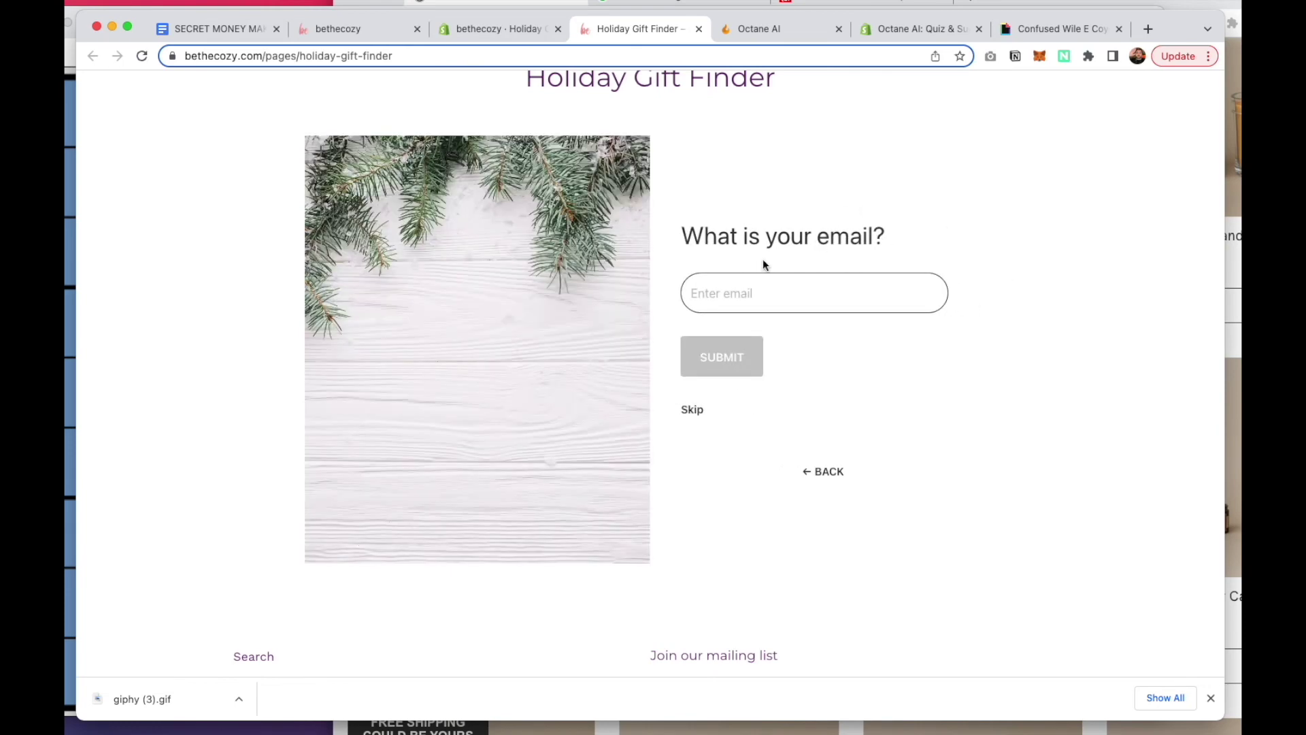
pyautogui.click(747, 296)
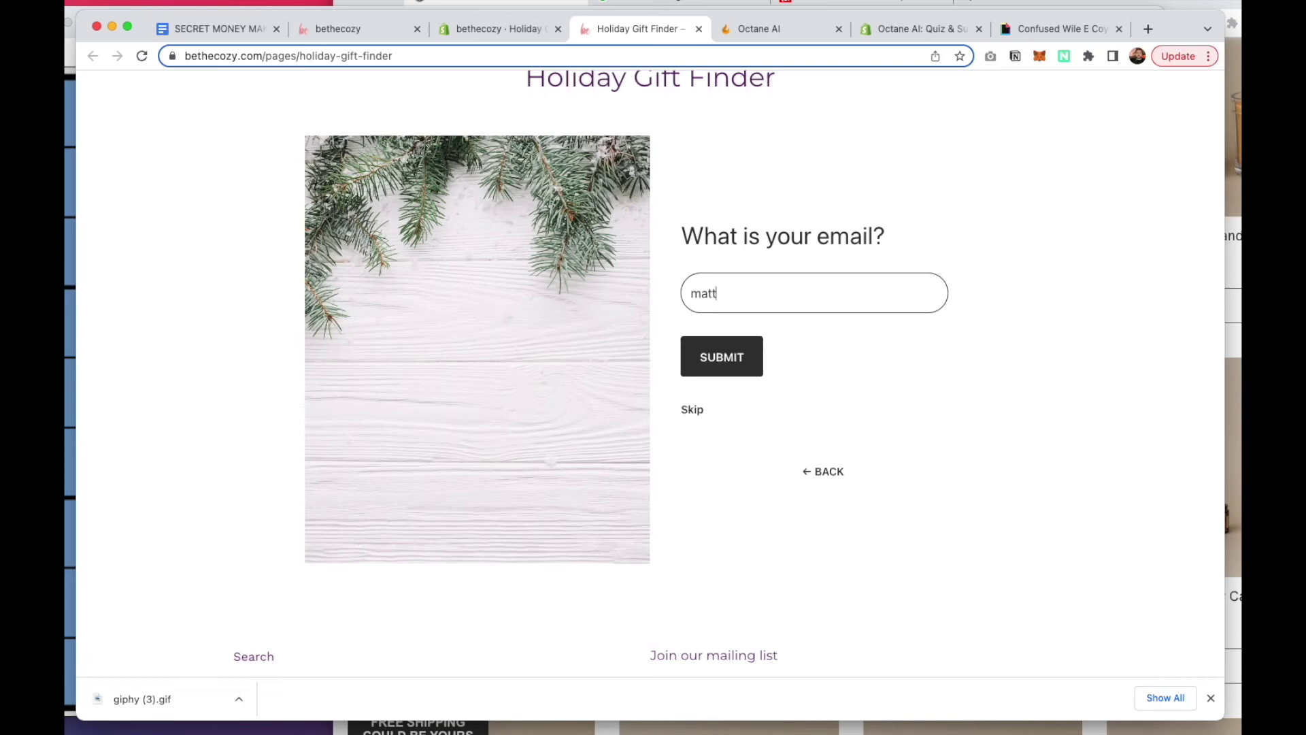
pyautogui.click(725, 355)
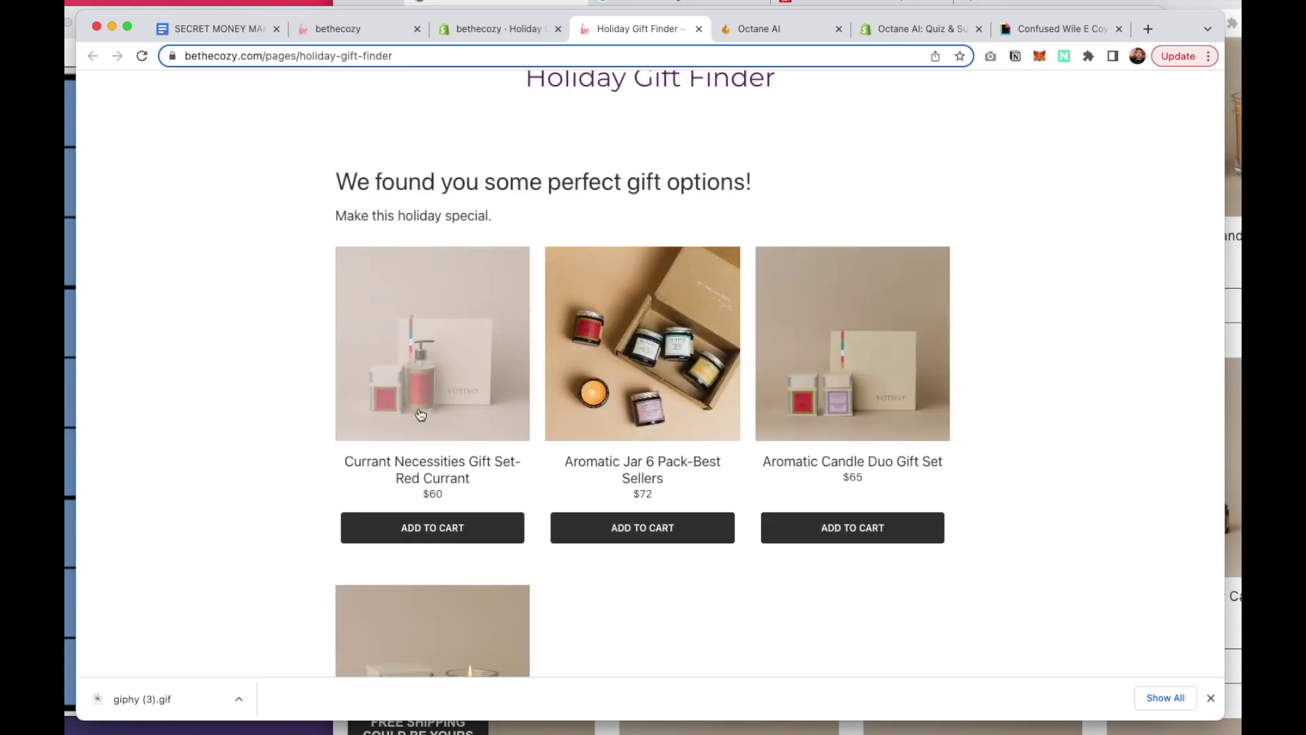
# Review the gift recommendations, then return to the homepage via the be the cozy logo
pyautogui.scroll(-5, 565, 466)
pyautogui.scroll(2, 564, 465)
pyautogui.scroll(5, 565, 466)
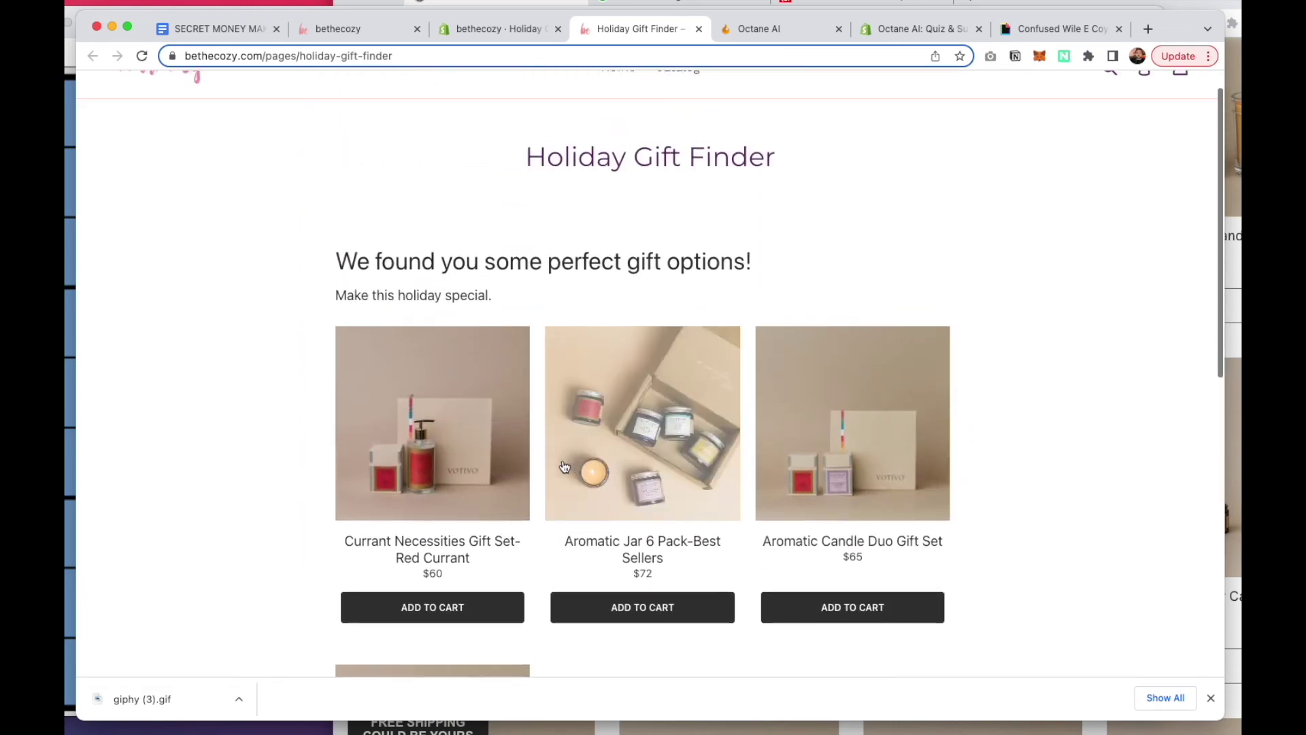
pyautogui.scroll(-3, 582, 551)
pyautogui.scroll(1, 585, 554)
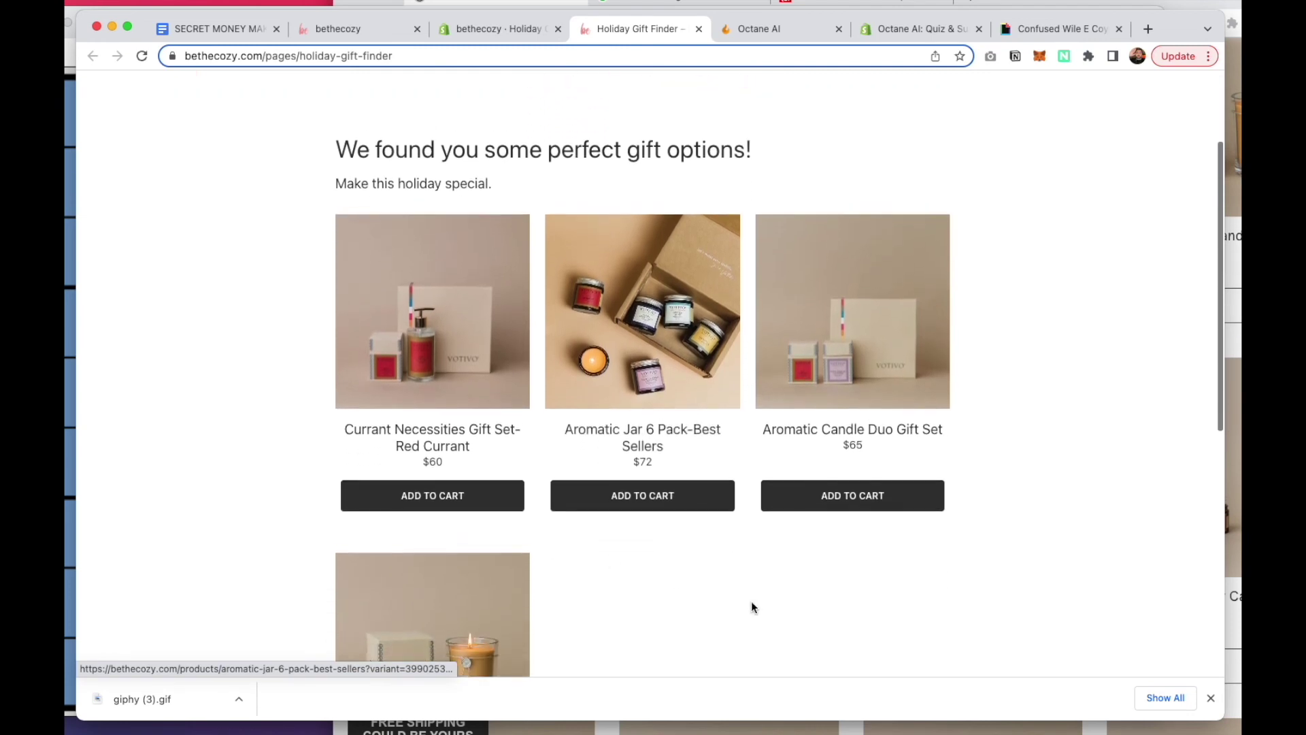
pyautogui.scroll(3, 800, 320)
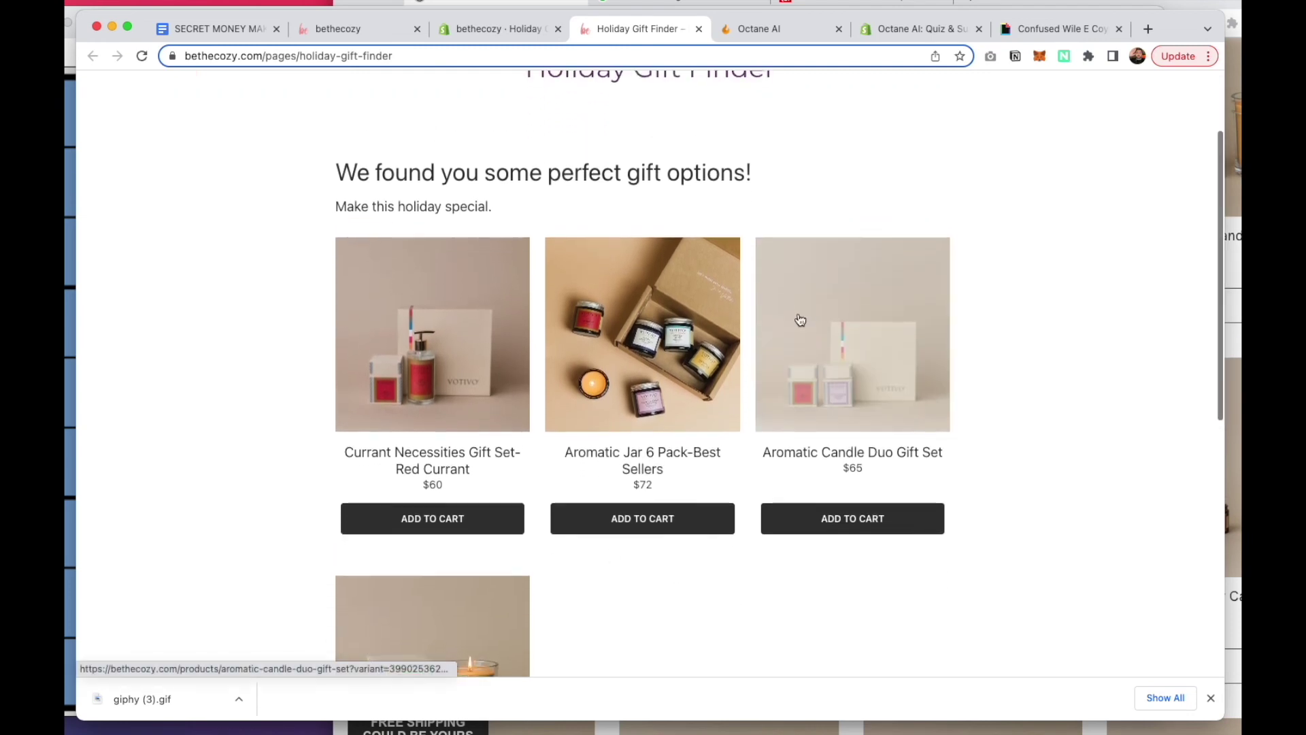
pyautogui.scroll(-2, 801, 320)
pyautogui.scroll(3, 798, 319)
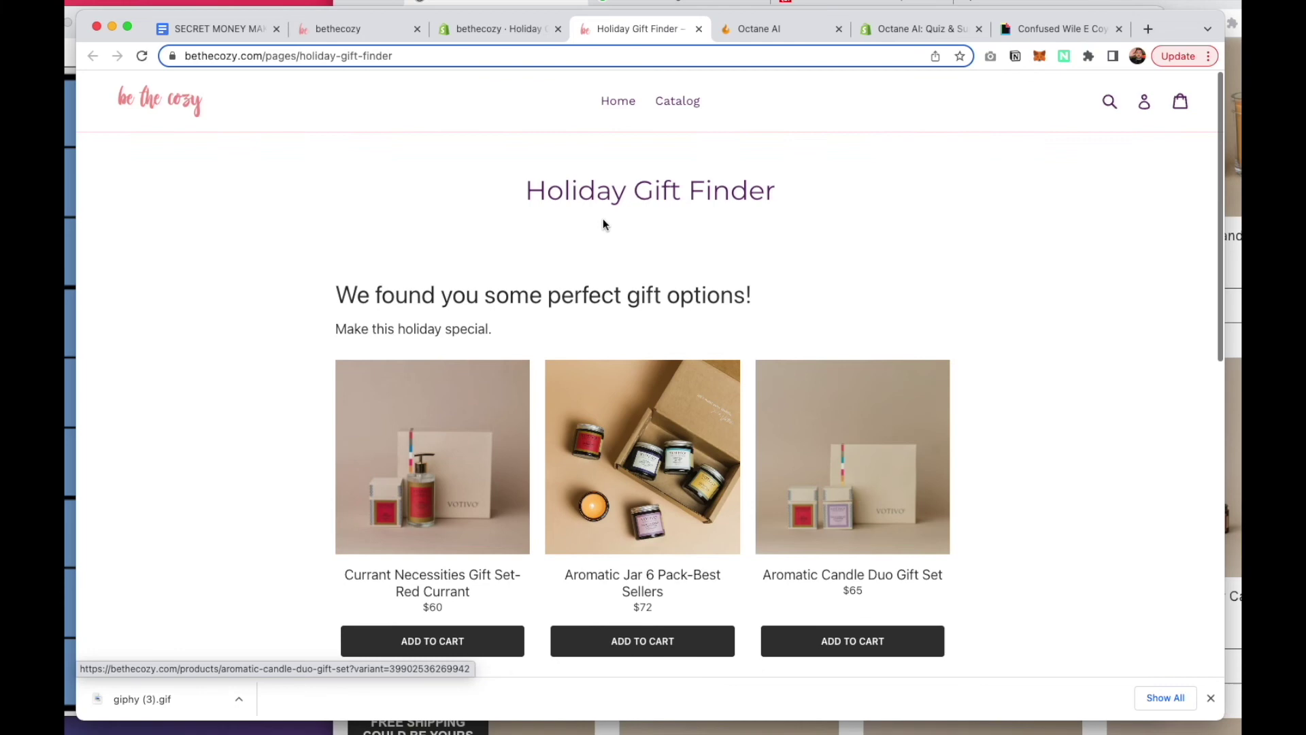
pyautogui.click(146, 120)
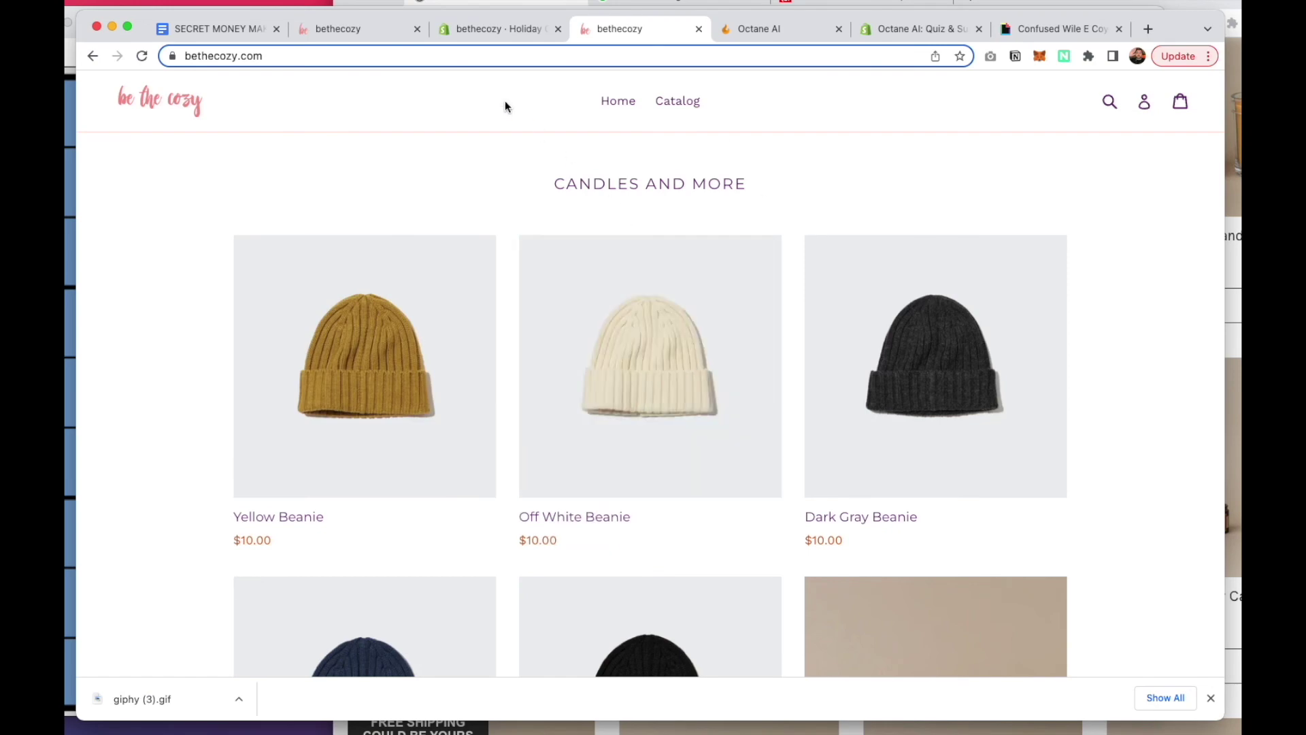
# Unhide the Image with text overlay gift banner in the theme customizer and save the theme
pyautogui.click(473, 29)
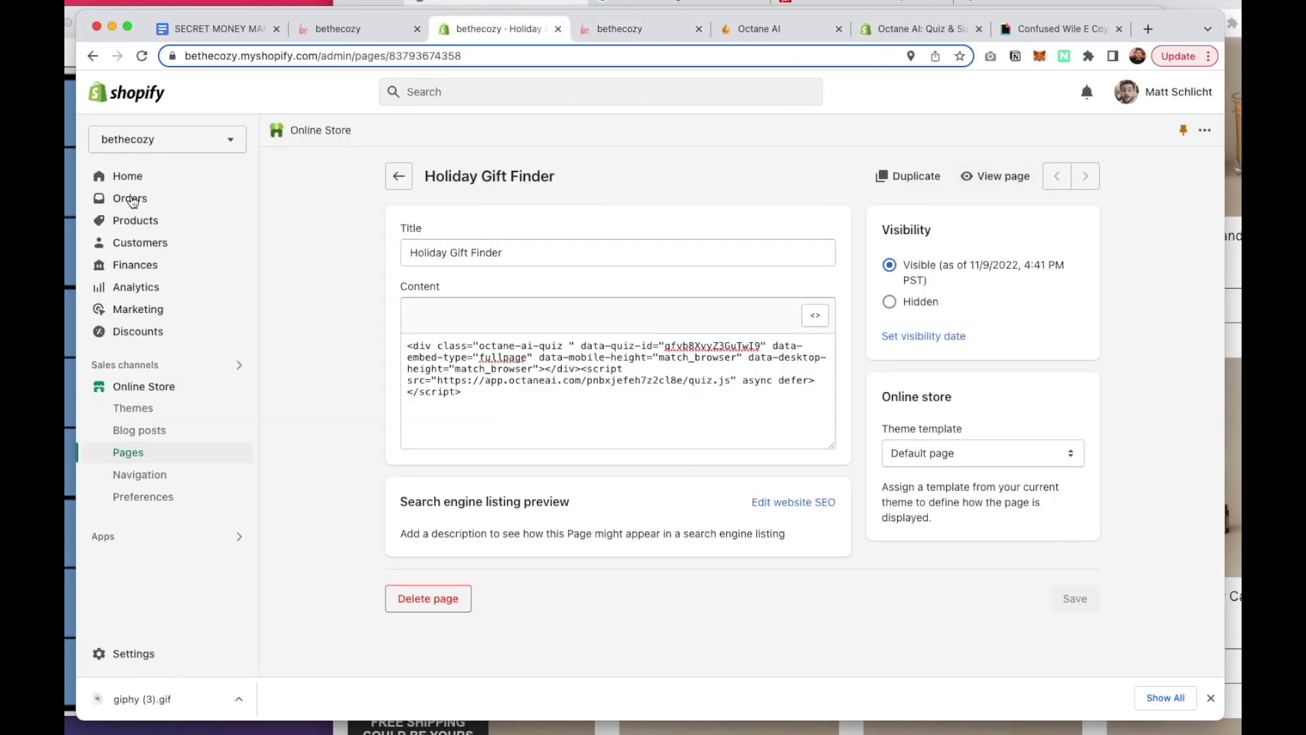
pyautogui.click(153, 408)
pyautogui.click(1065, 548)
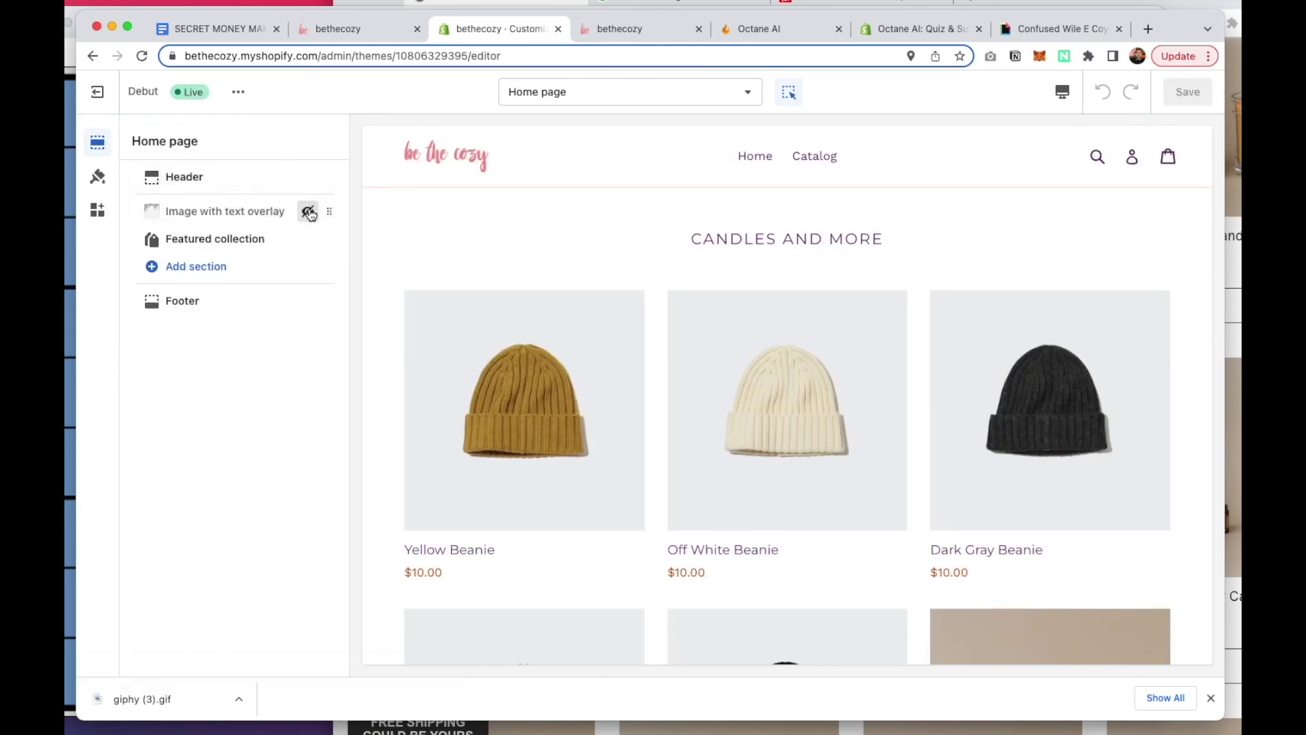
pyautogui.click(309, 213)
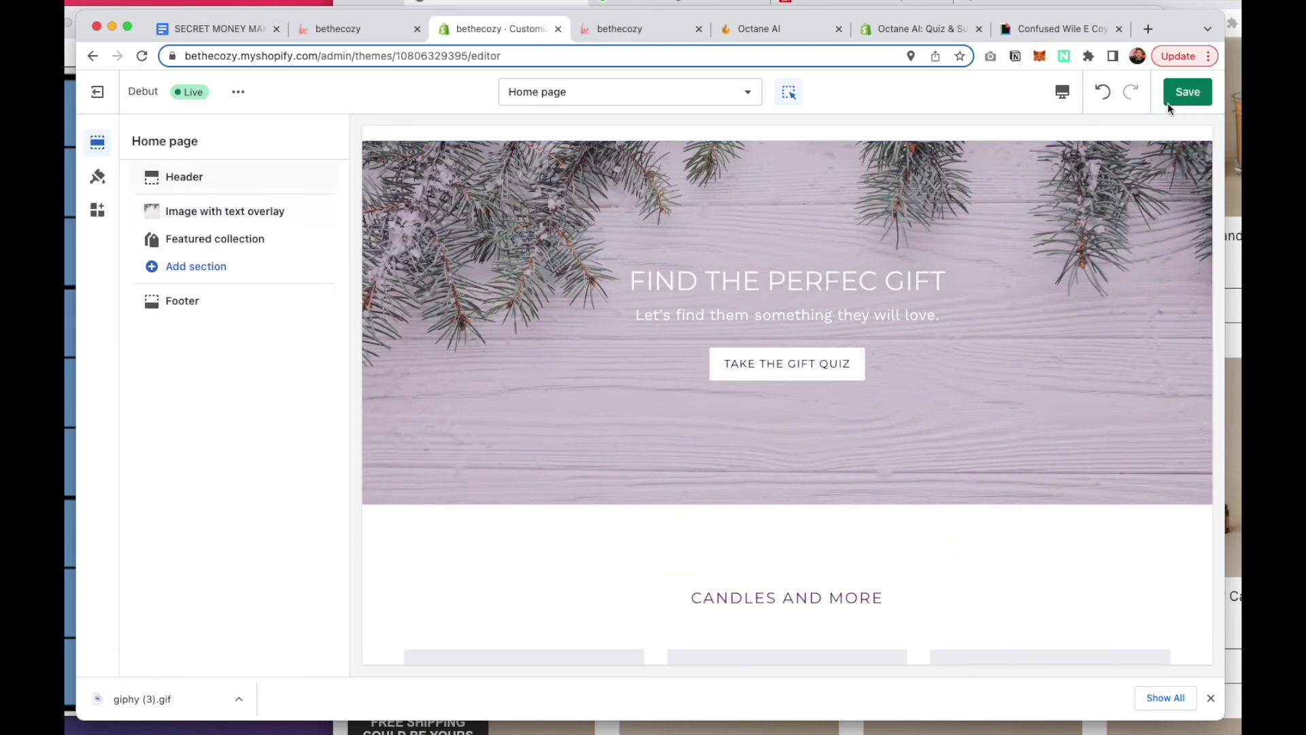
pyautogui.click(1168, 102)
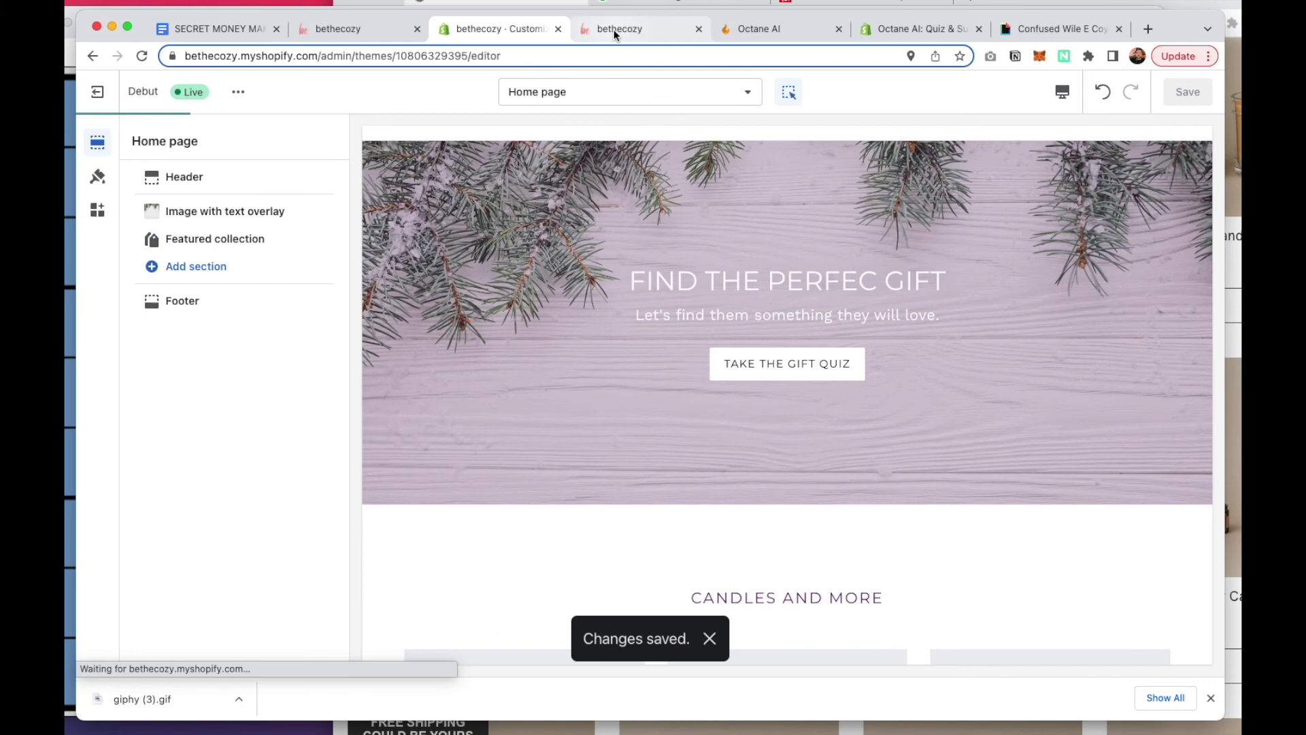
# On the live homepage, follow TAKE THE GIFT QUIZ to the Holiday Gift Finder page
pyautogui.click(614, 29)
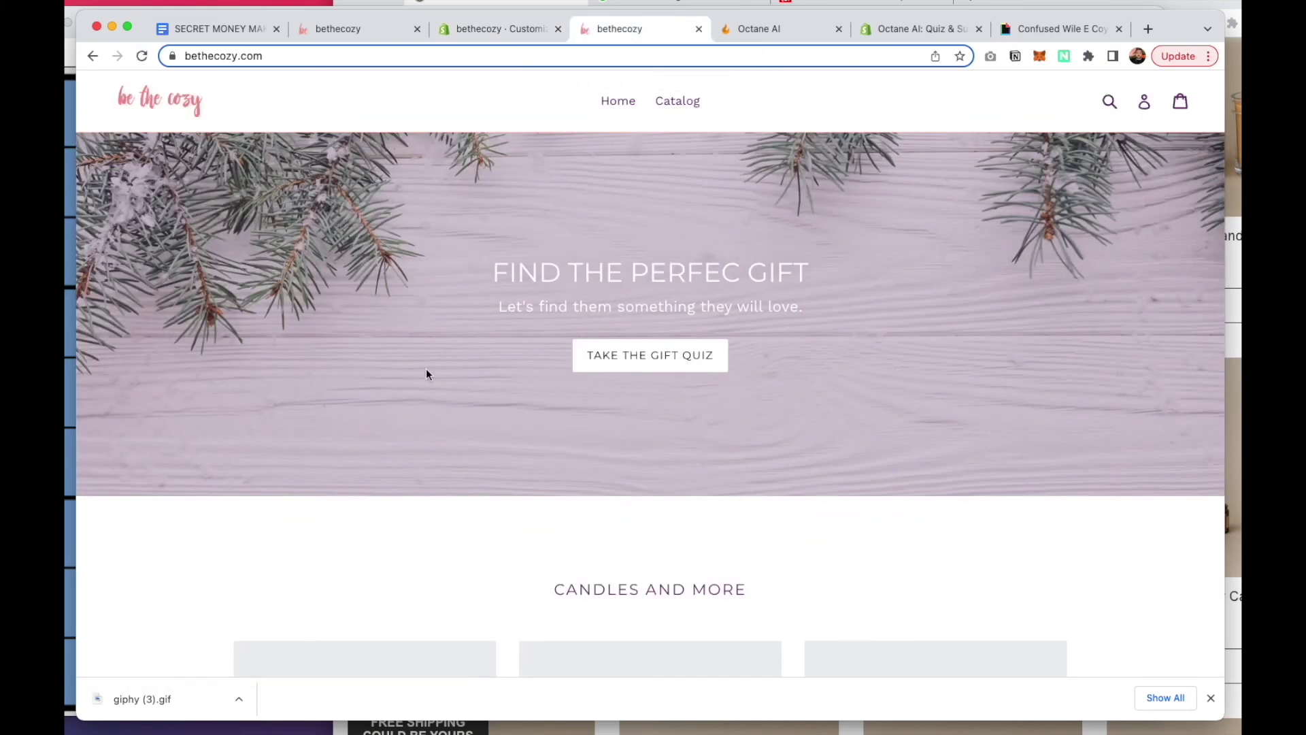
pyautogui.click(650, 359)
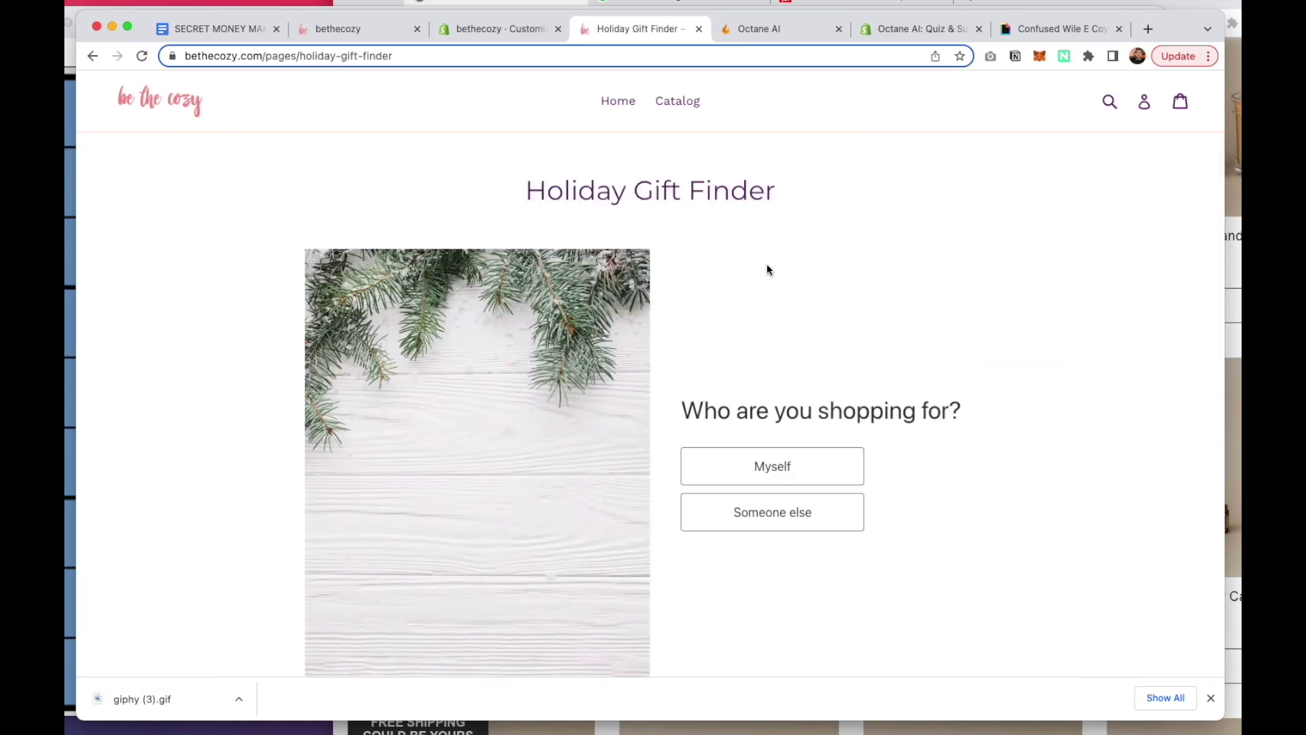
pyautogui.scroll(-3, 767, 269)
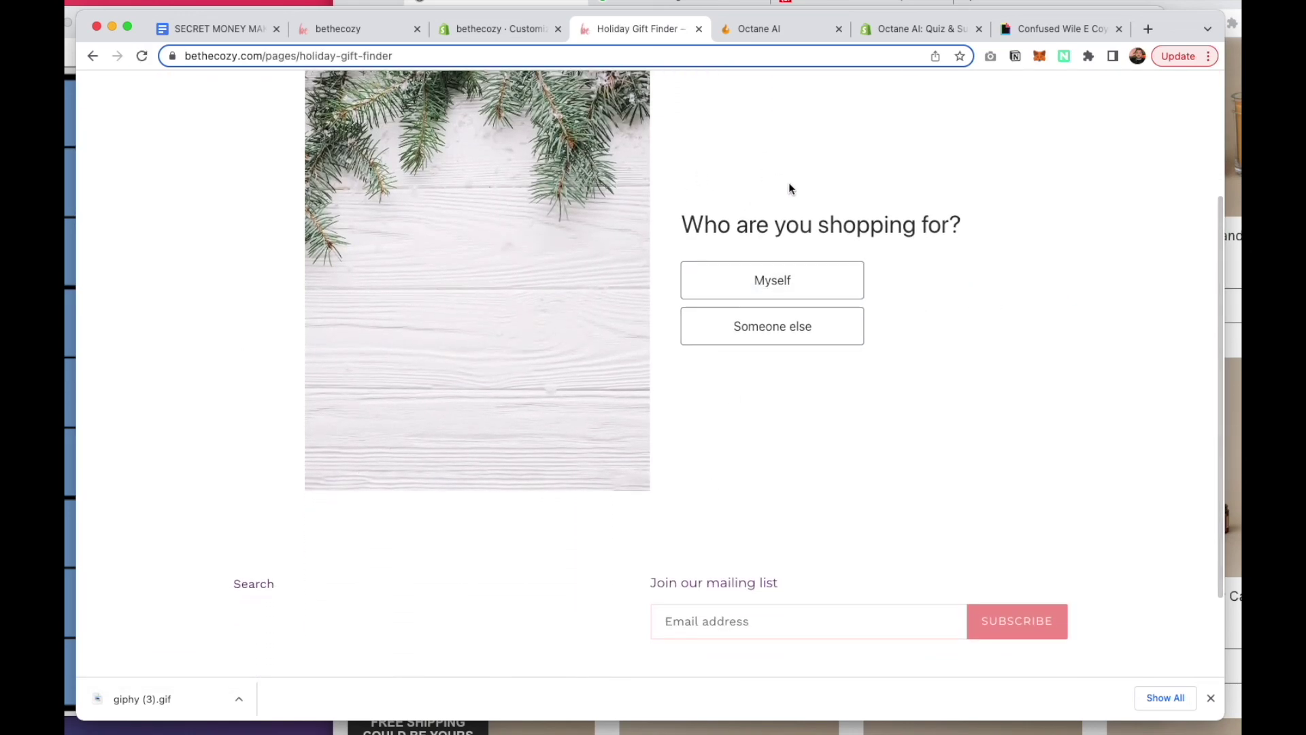
pyautogui.scroll(1, 789, 189)
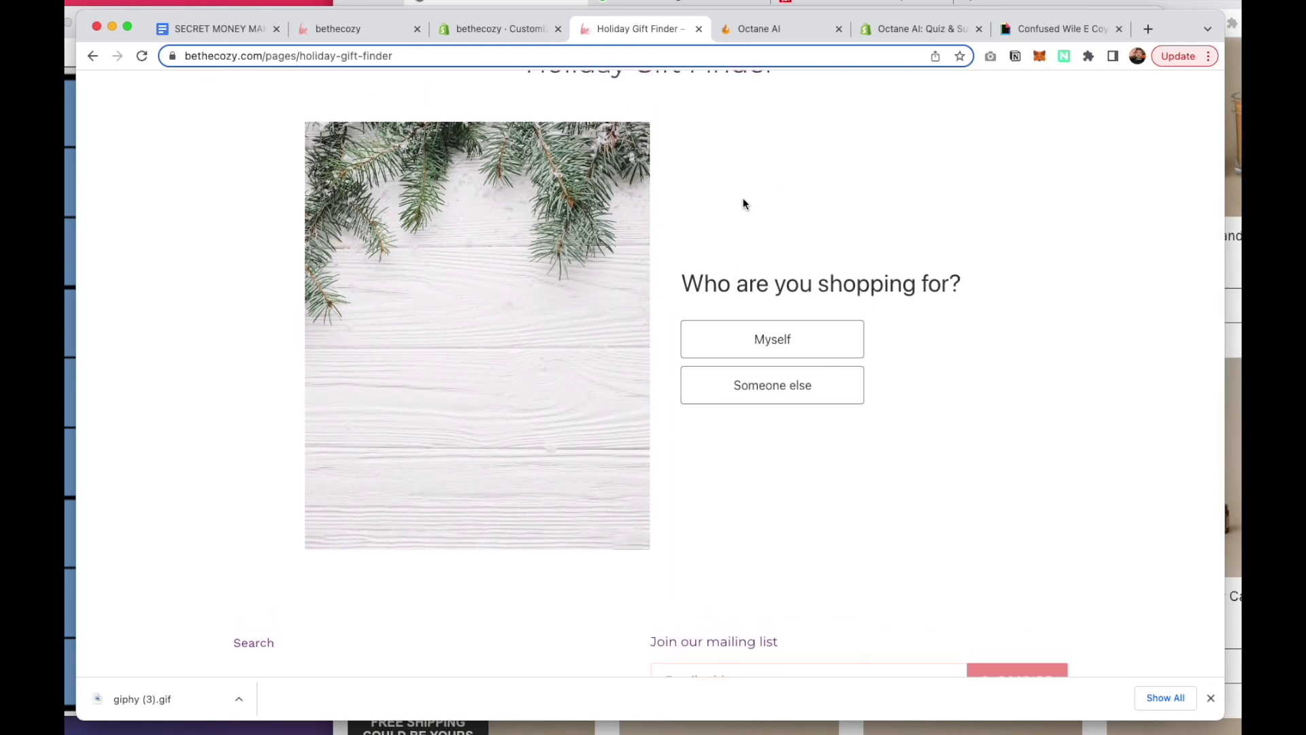